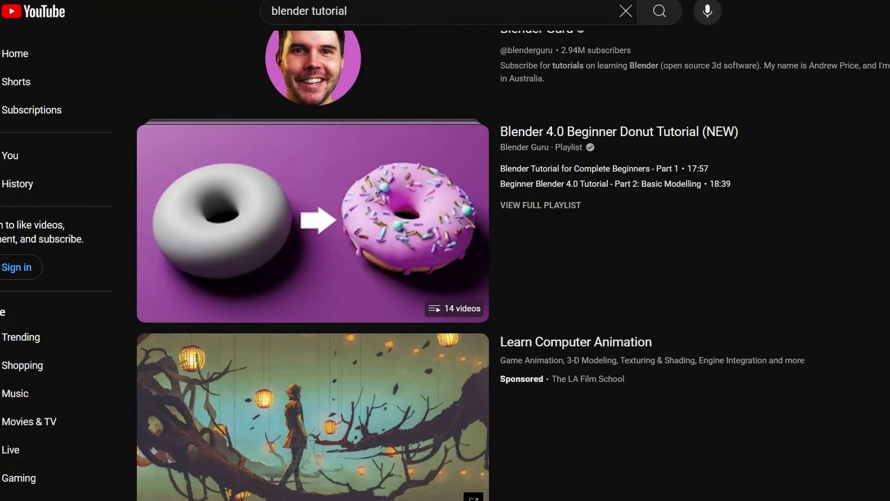
Browse the YouTube search results for "blender tutorial".
scroll(445, 259, down, 6)
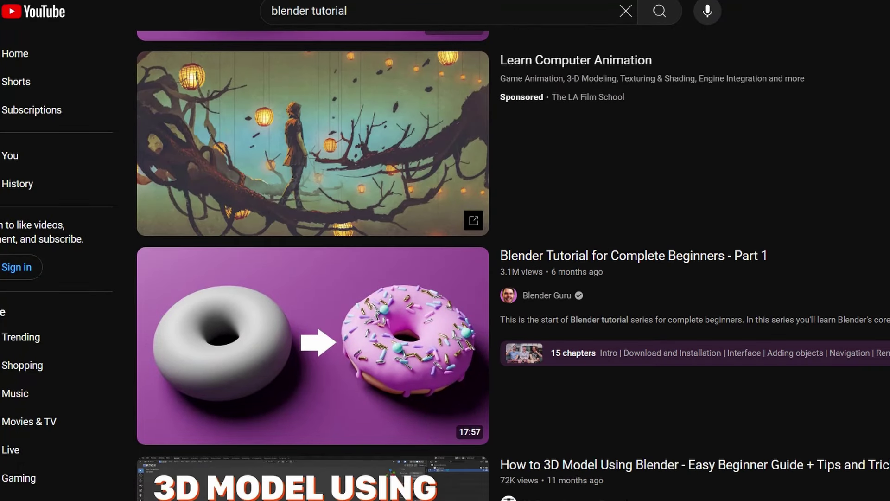
scroll(446, 260, down, 15)
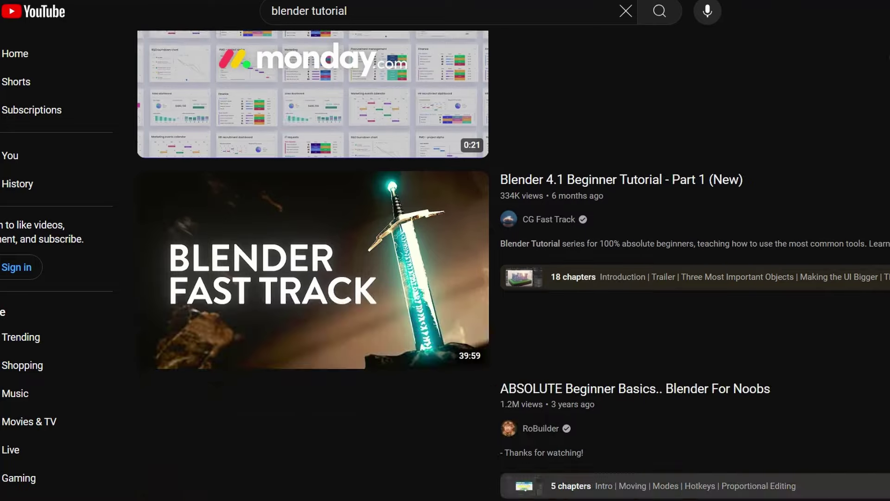
scroll(445, 259, down, 15)
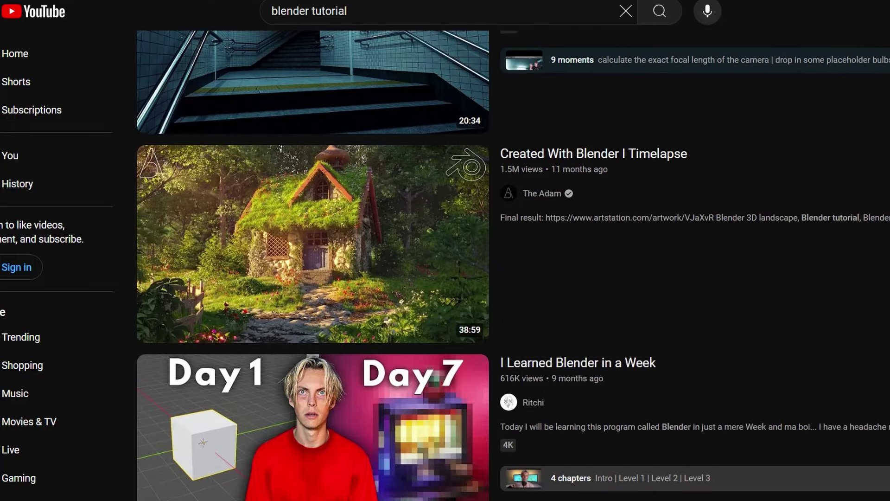
scroll(445, 259, down, 6)
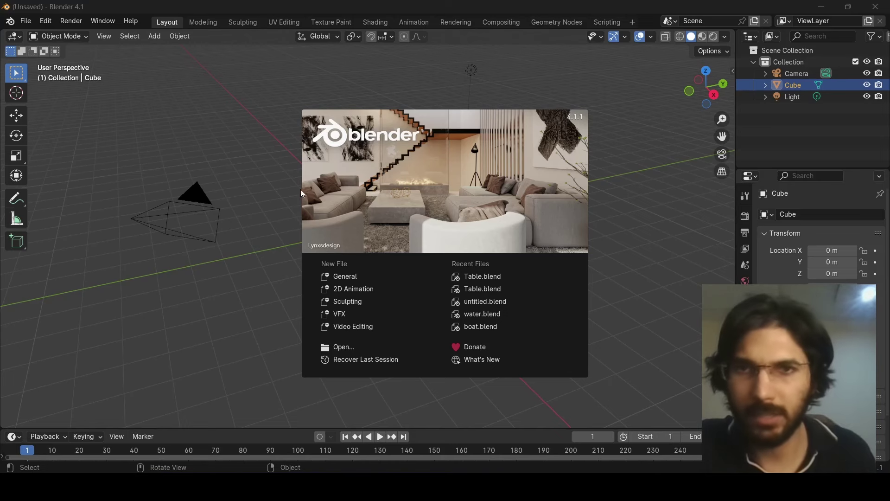
Dismiss the splash screen and delete all default objects: the camera, the cube and the light.
click(94, 278)
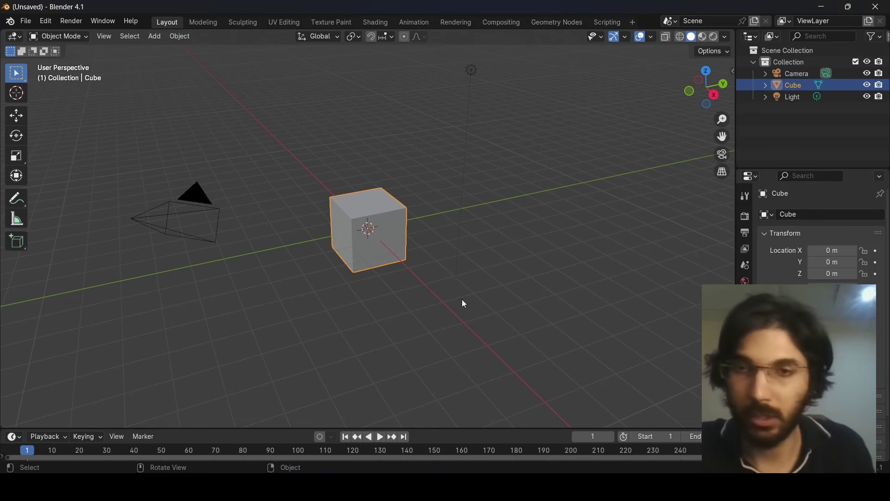
key(a)
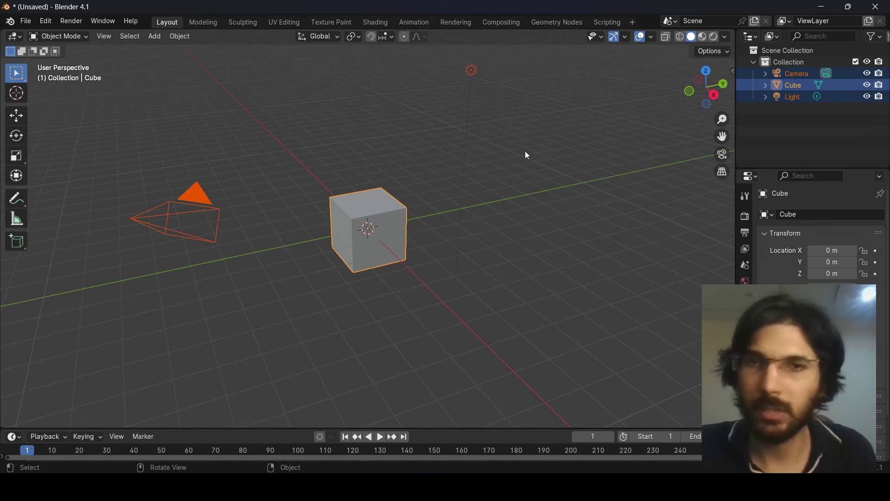
key(alt+a)
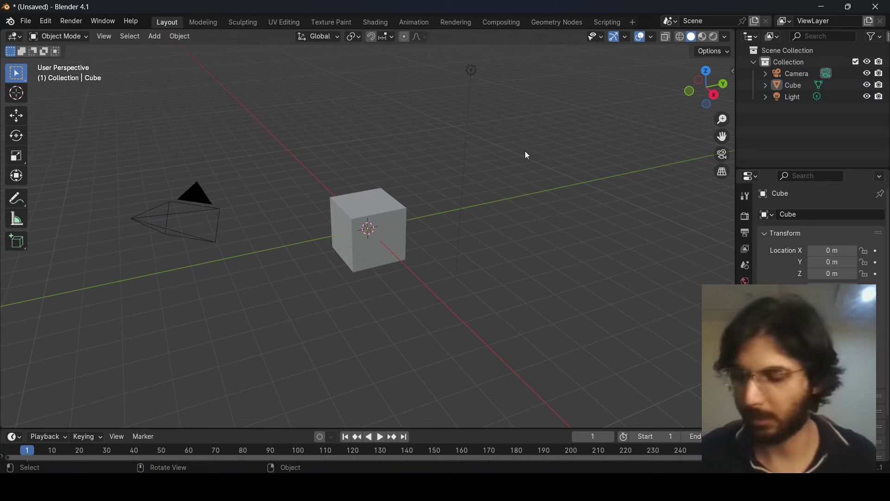
key(a)
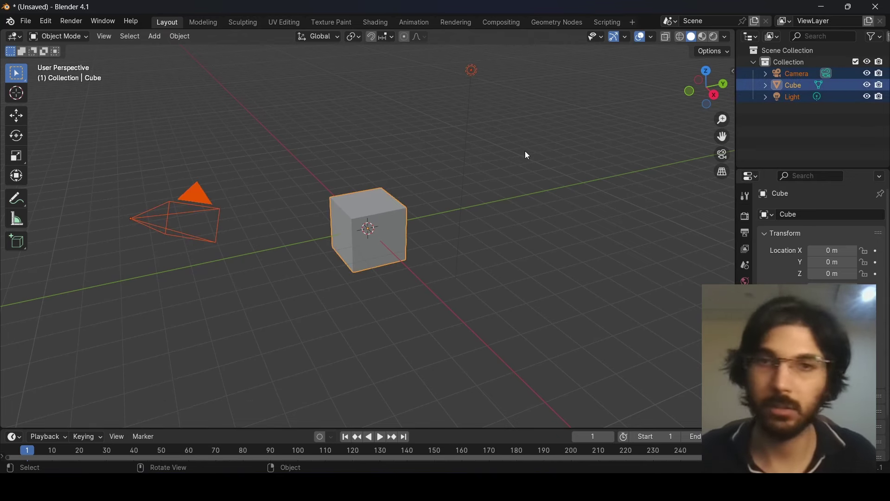
key(Delete)
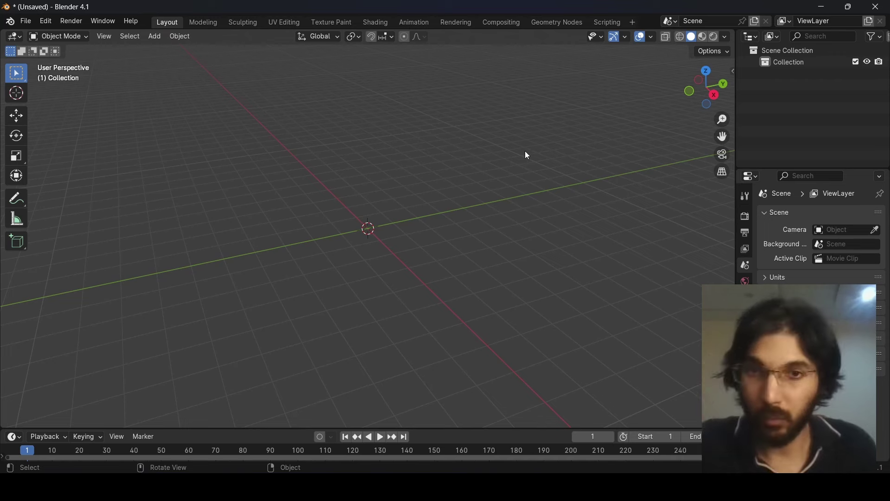
Set Select with Mouse Button to Left in the Keymap preferences and close the preferences.
click(49, 23)
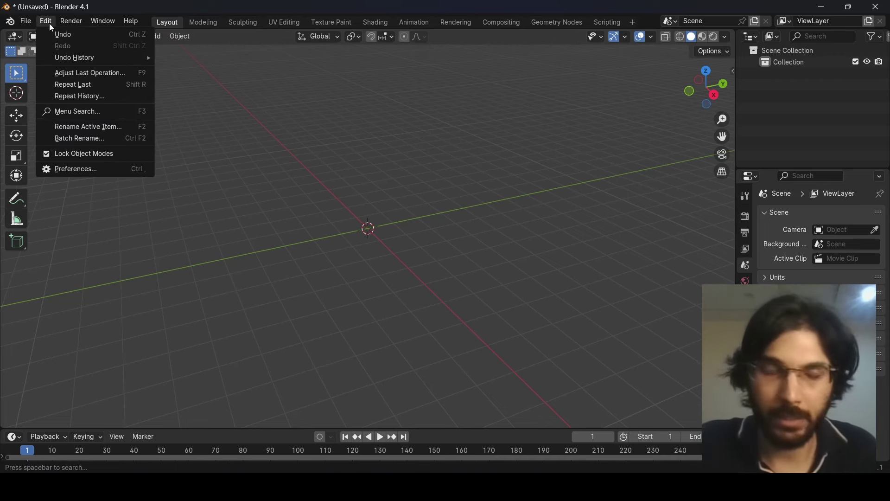
click(85, 172)
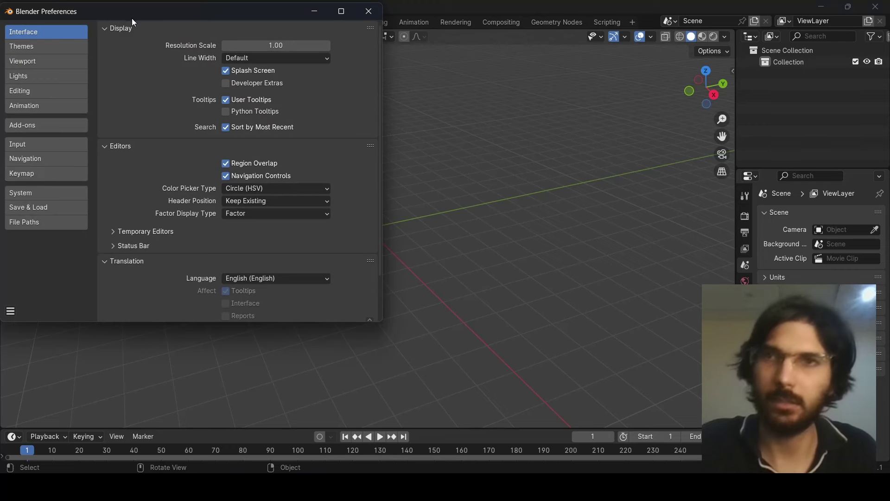
drag(132, 19, 175, 55)
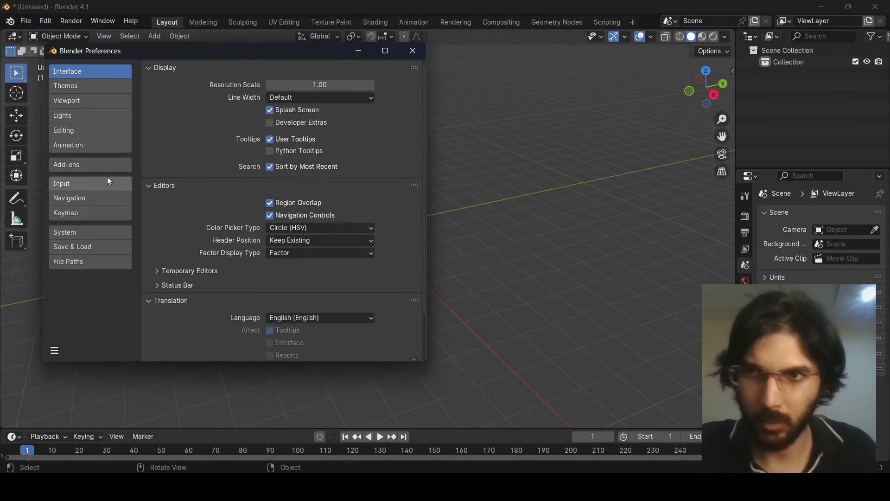
click(76, 214)
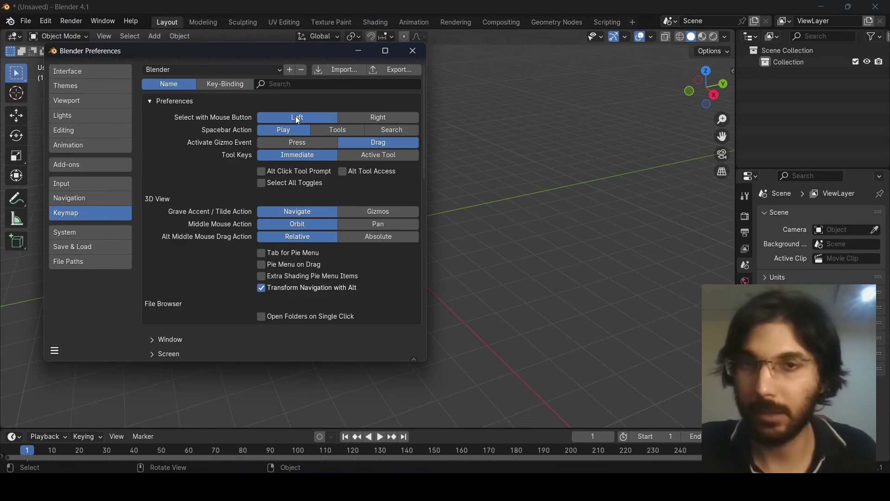
click(365, 119)
click(314, 120)
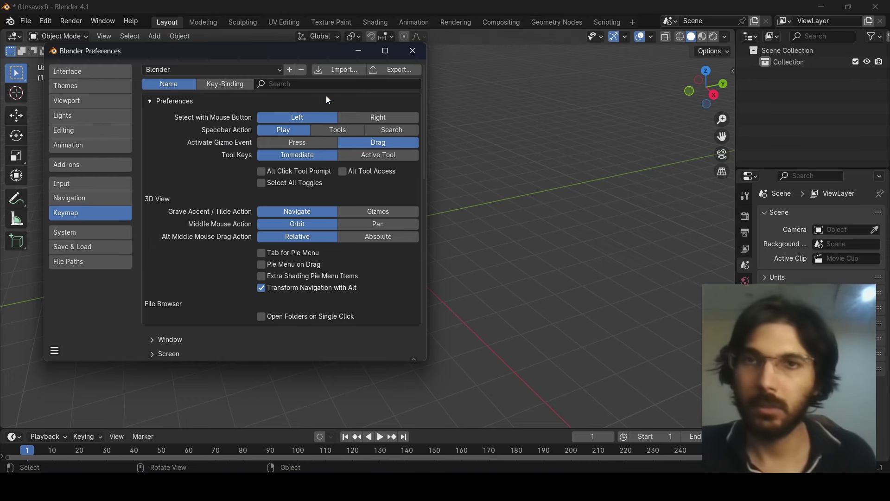
click(412, 51)
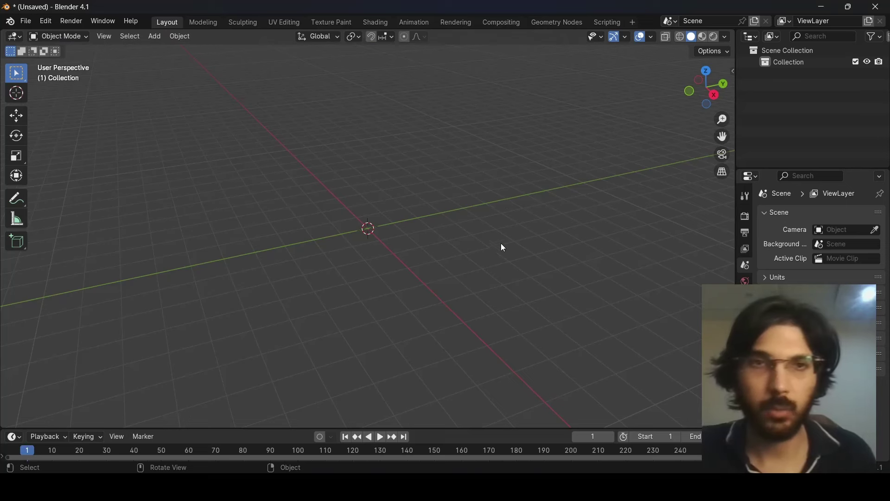
drag(467, 302, 187, 156)
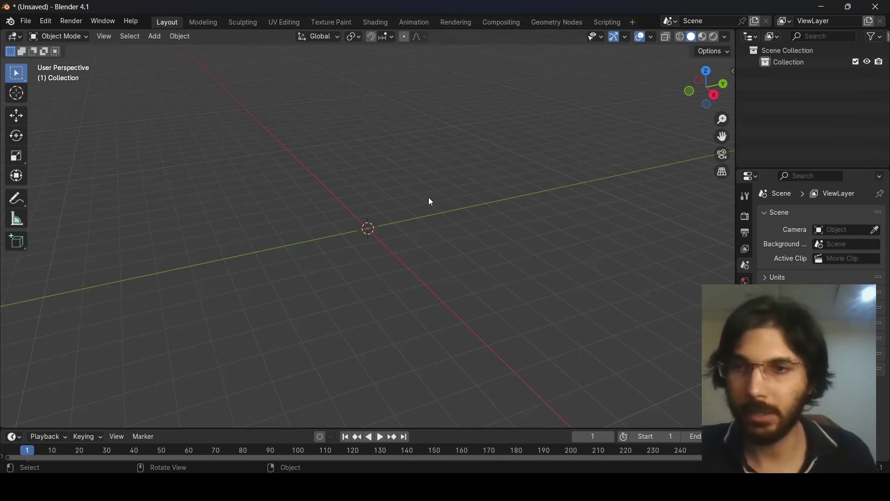
right_click(429, 198)
right_click(417, 149)
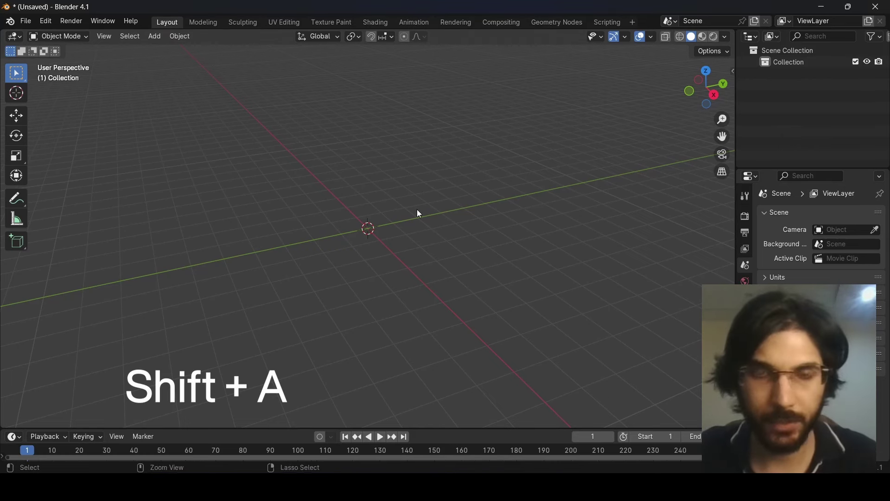
Add a plane mesh at the world origin of the empty scene.
key(shift)
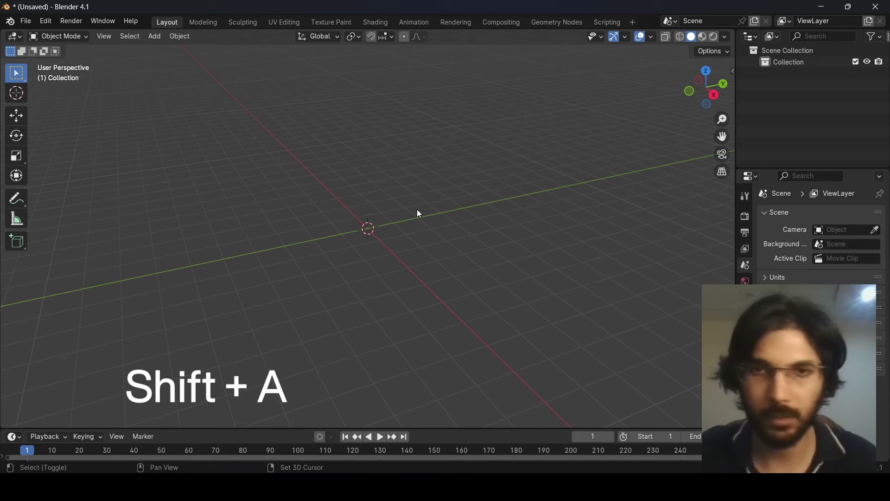
key(shift+a)
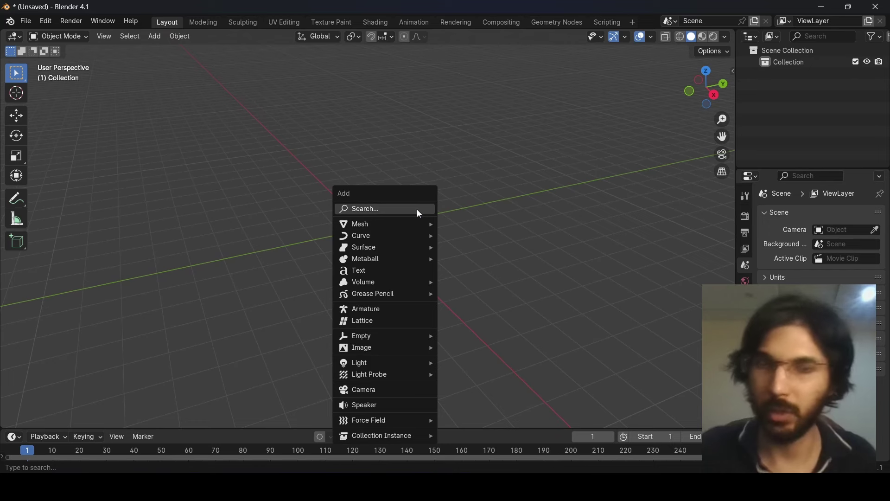
drag(401, 194, 407, 126)
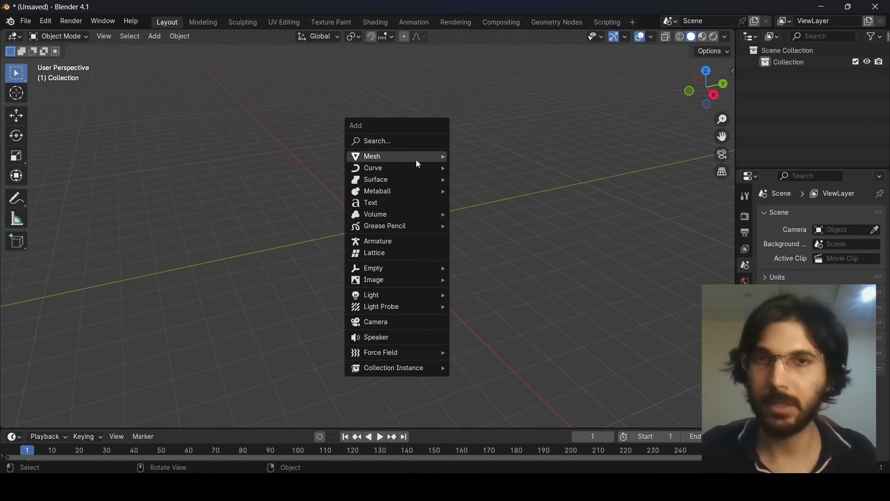
mouse_move(408, 158)
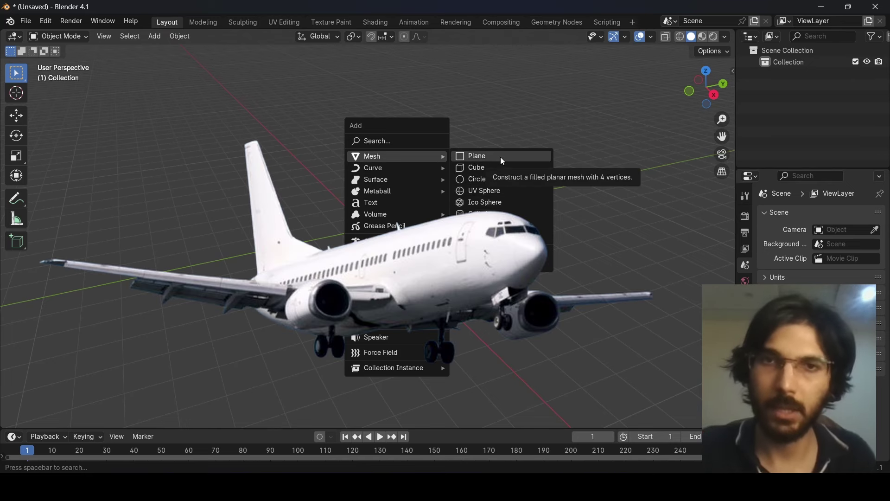
click(504, 161)
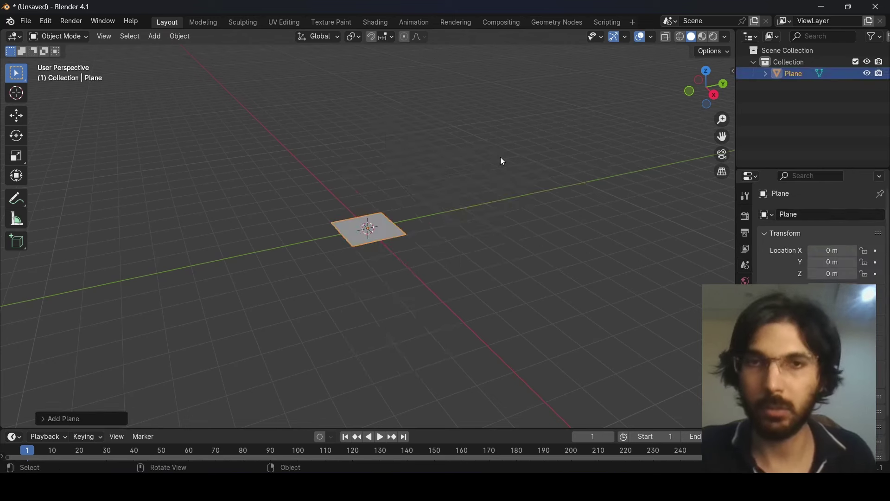
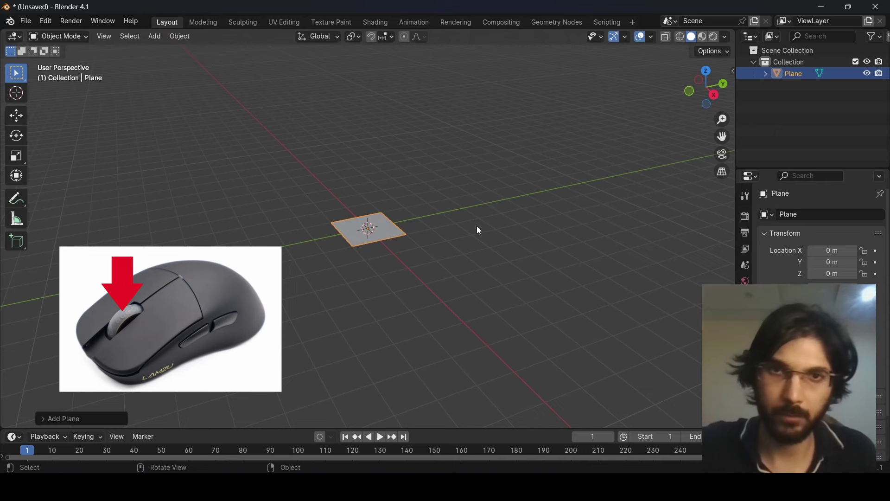
Examine the plane by orbiting around it, zooming in and out, and panning the 3D view.
middle_drag(477, 227, 512, 246)
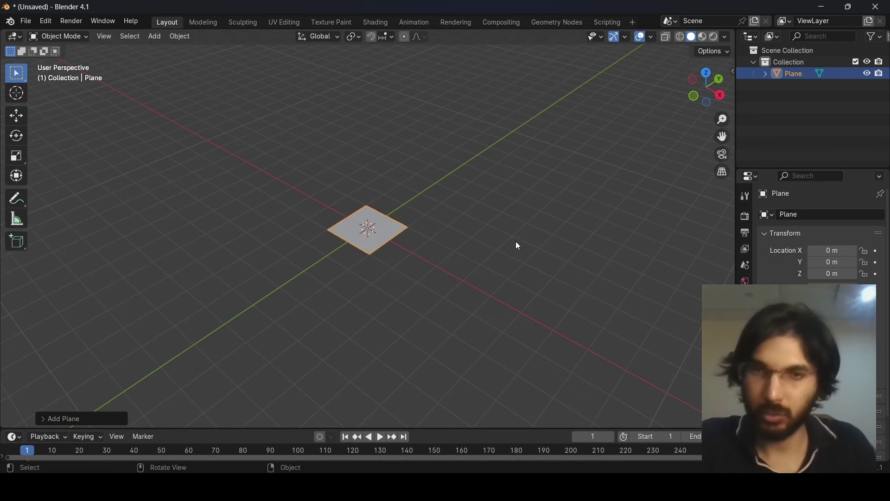
scroll(516, 242, up, 10)
scroll(518, 248, down, 10)
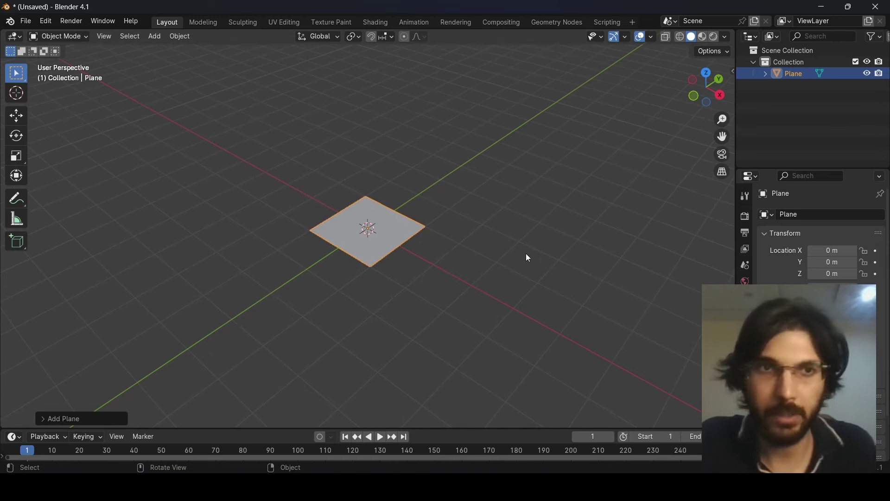
scroll(379, 224, up, 8)
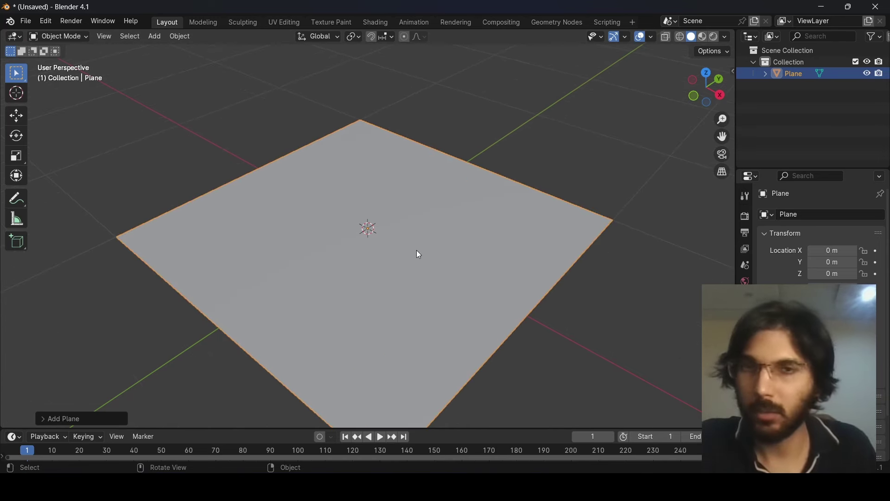
scroll(417, 251, up, 4)
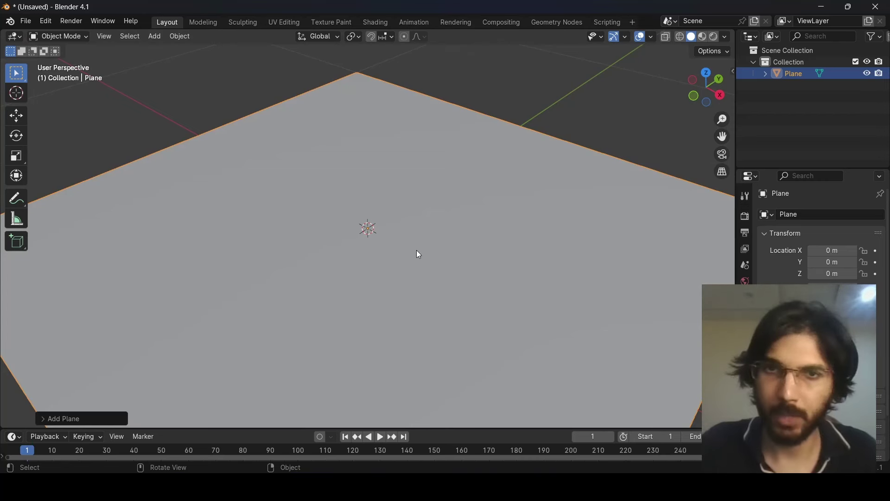
scroll(417, 250, down, 6)
scroll(416, 251, up, 8)
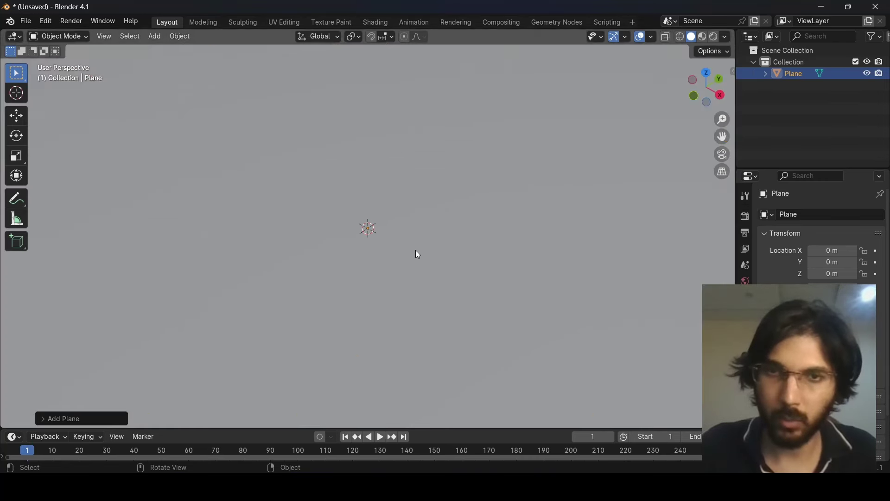
scroll(417, 253, down, 6)
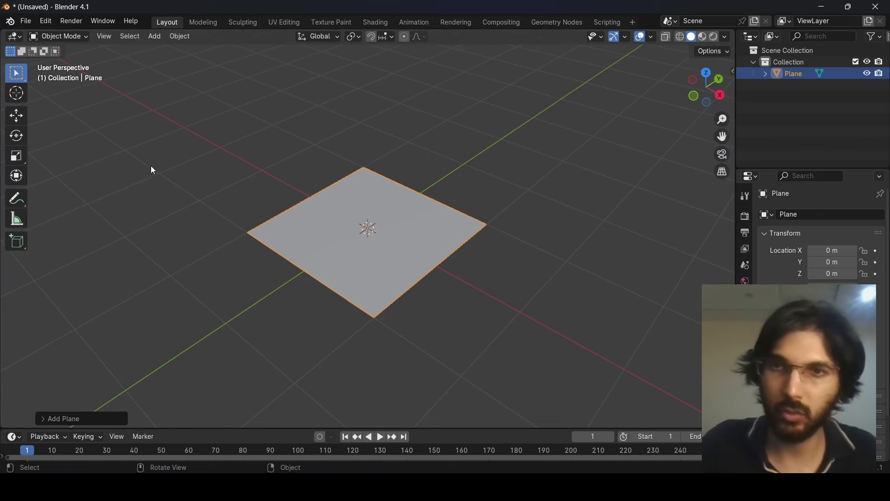
scroll(112, 160, up, 7)
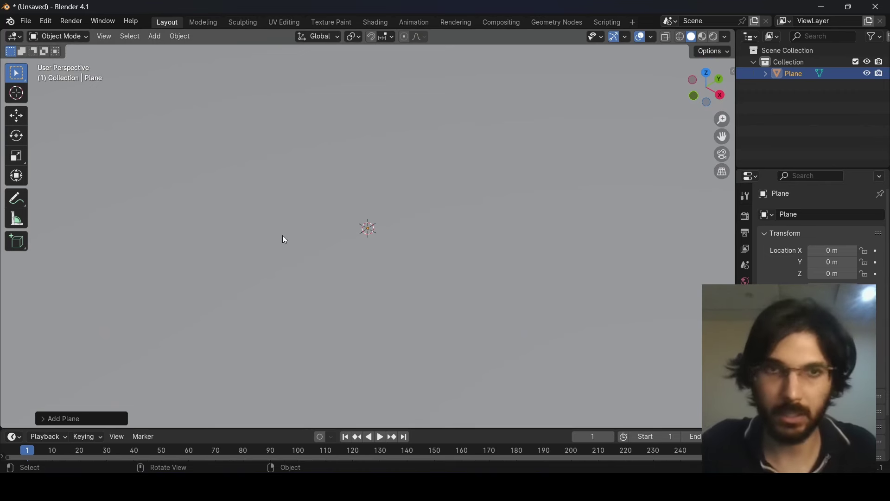
scroll(394, 257, down, 5)
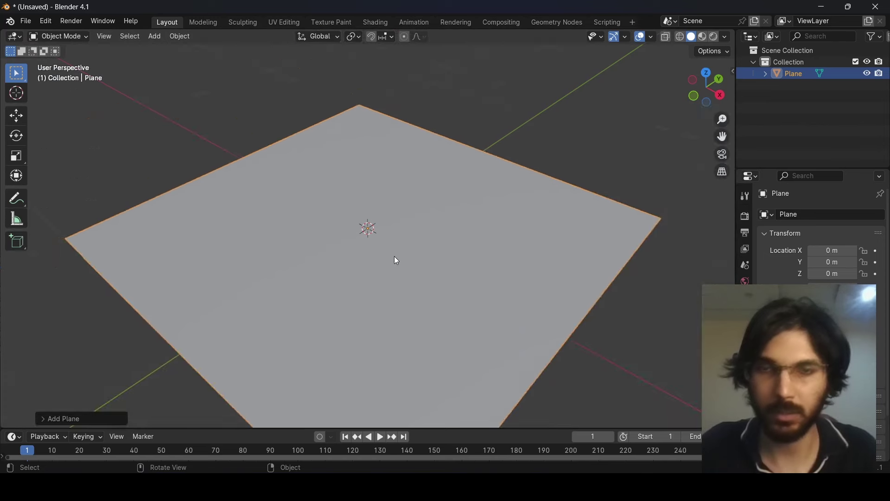
scroll(395, 257, down, 4)
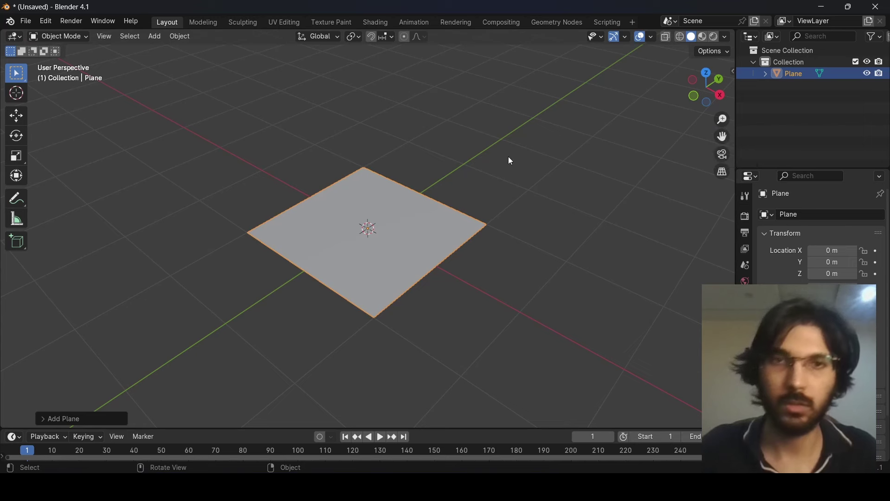
scroll(367, 219, up, 6)
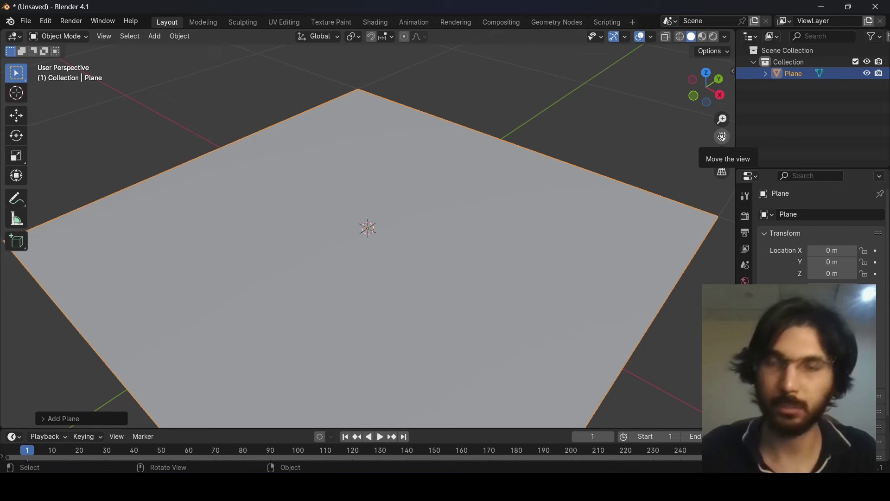
drag(722, 136, 722, 136)
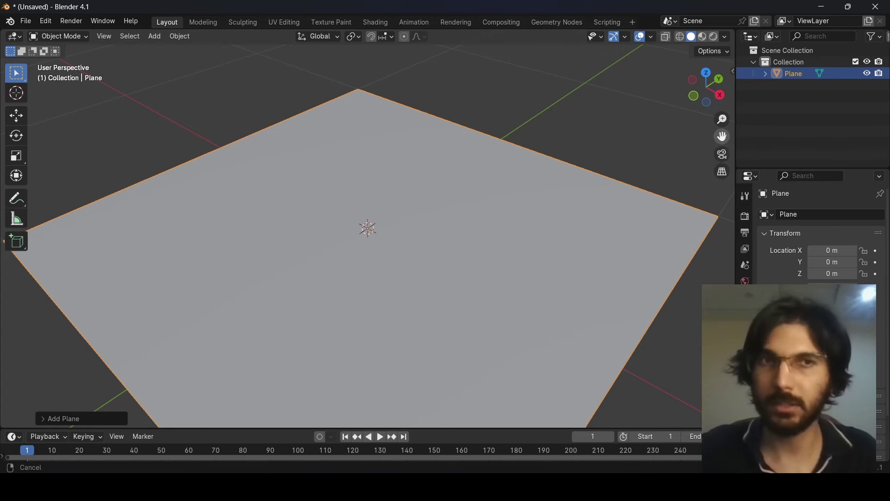
drag(722, 137, 366, 212)
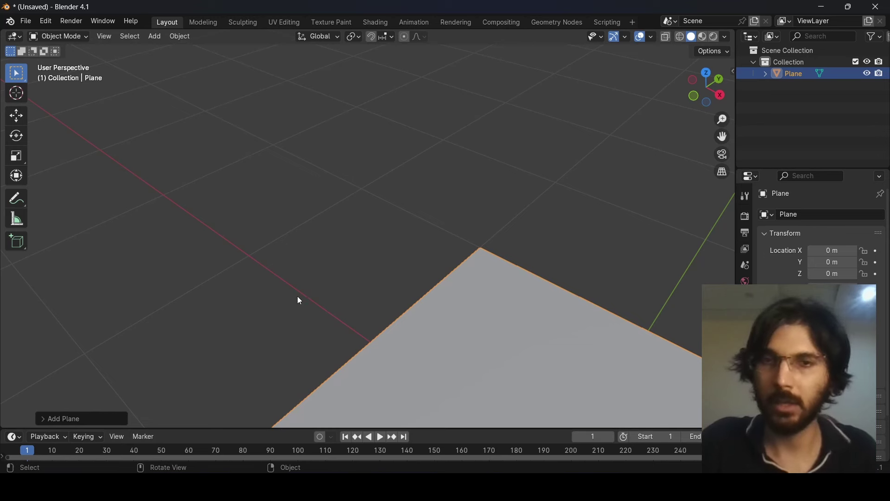
Pan and zoom the 3D view until the whole plane is framed around the world origin.
ctrl+scroll(296, 298, up, 5)
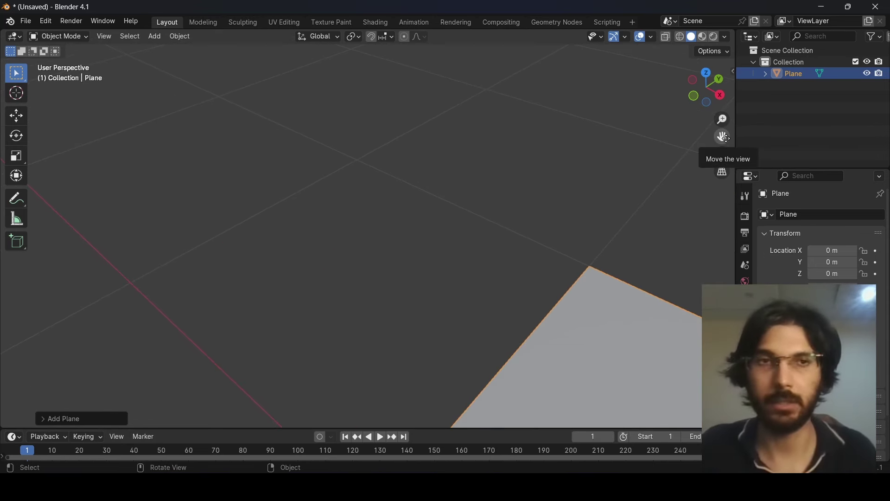
drag(725, 137, 603, 260)
scroll(603, 263, down, 5)
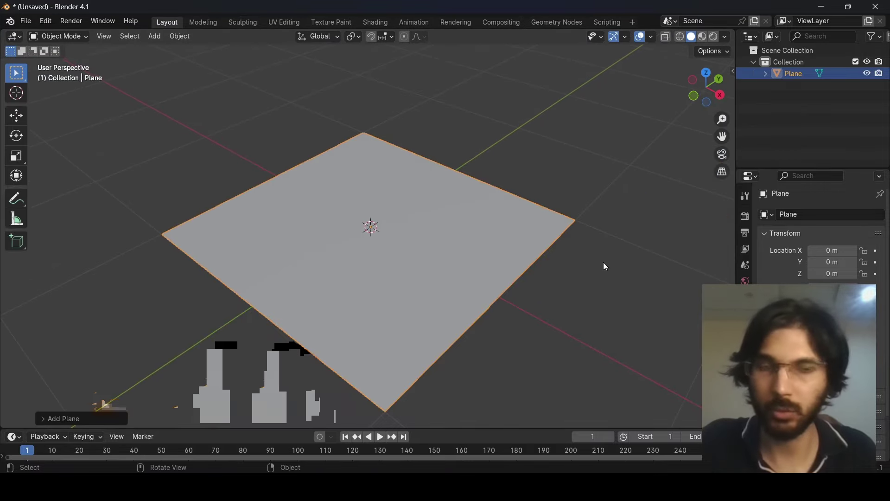
scroll(603, 263, down, 2)
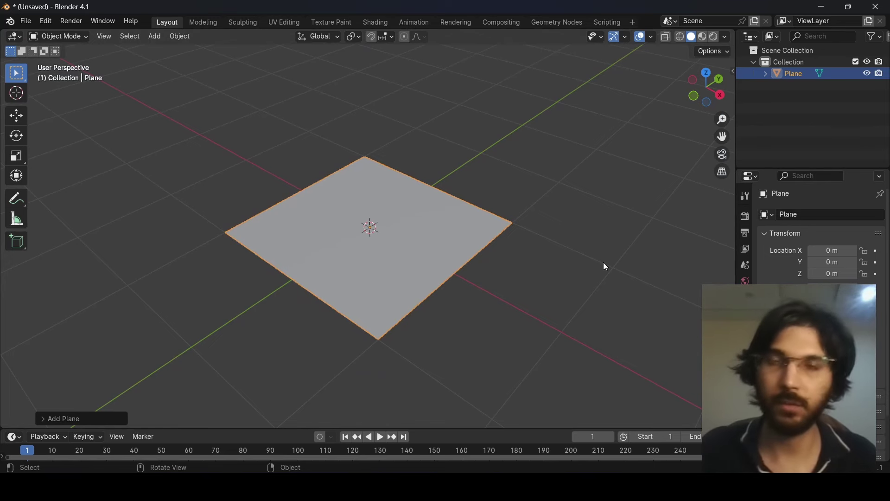
Inspect the plane from the top, right, back and front orthographic viewpoints, and orbit back to a perspective view.
click(707, 74)
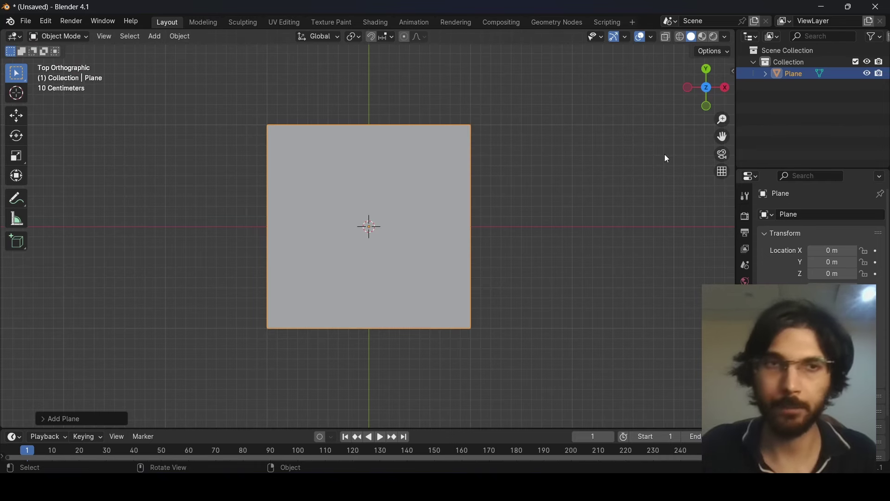
click(726, 90)
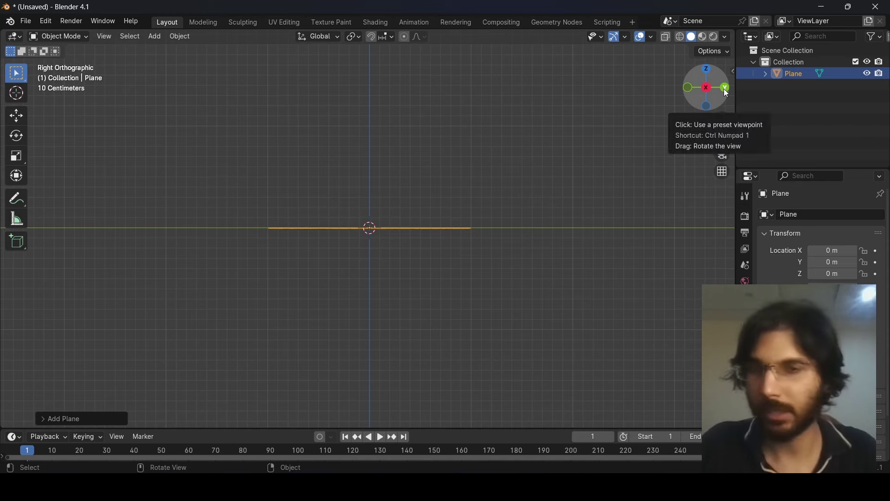
click(726, 89)
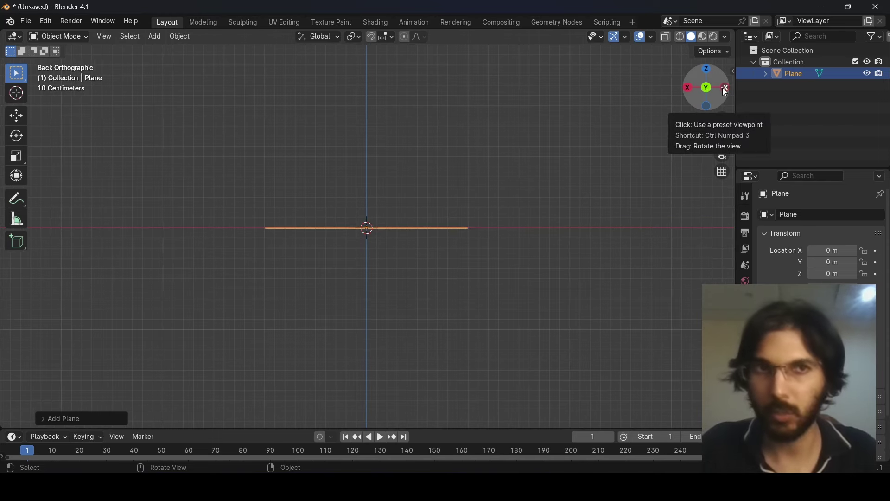
click(705, 69)
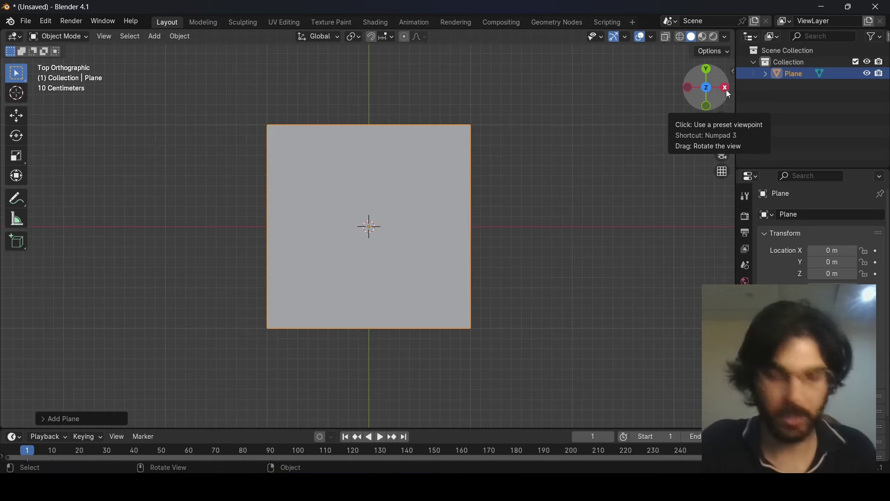
click(726, 88)
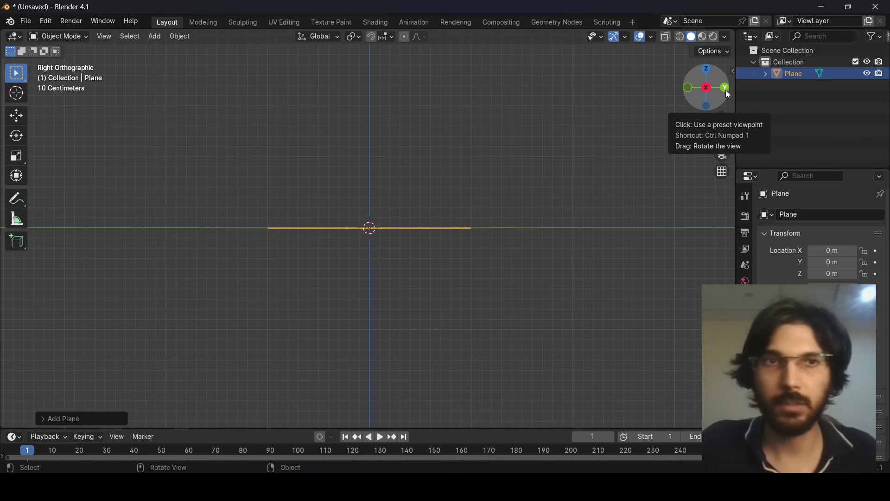
key(KP_1)
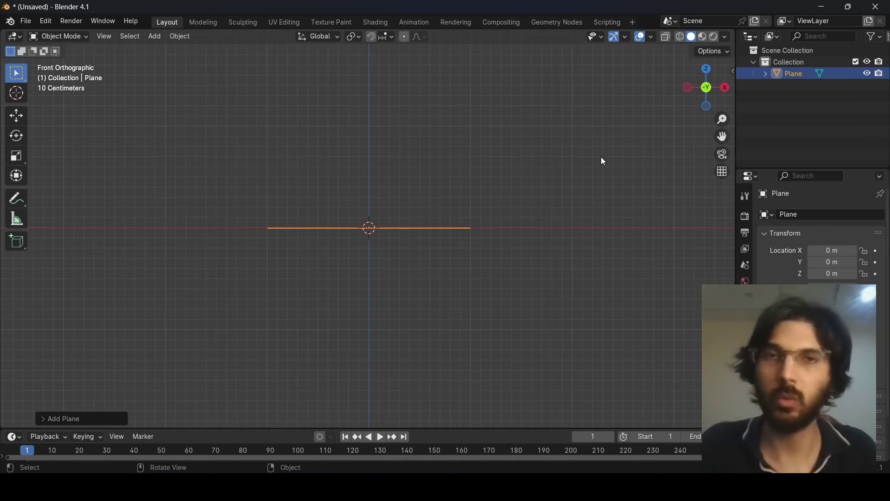
middle_drag(496, 170, 594, 254)
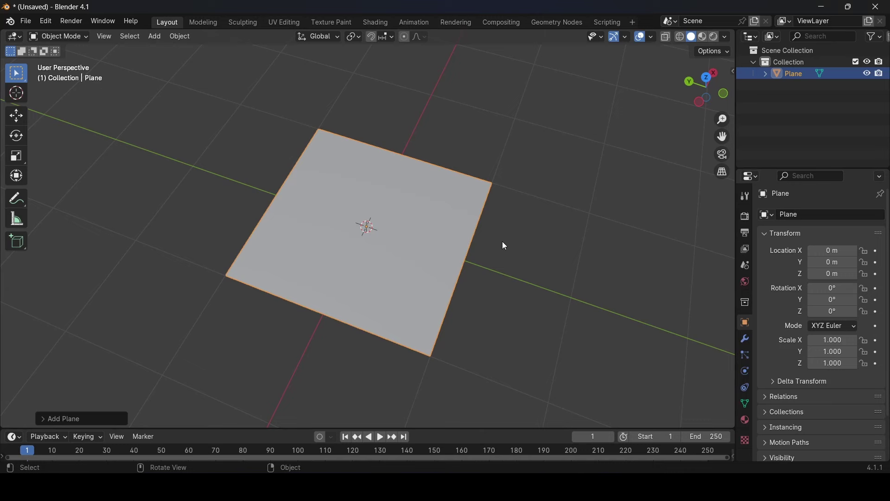
middle_drag(525, 285, 496, 249)
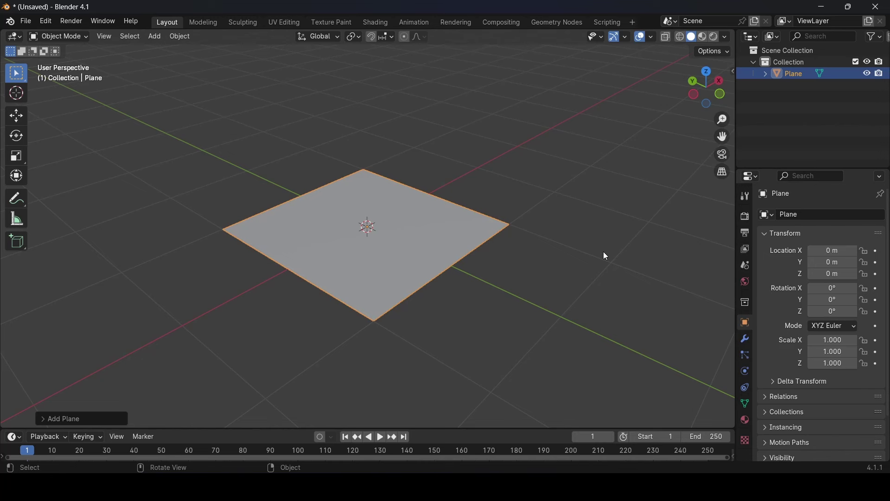
scroll(367, 262, up, 4)
scroll(367, 262, down, 1)
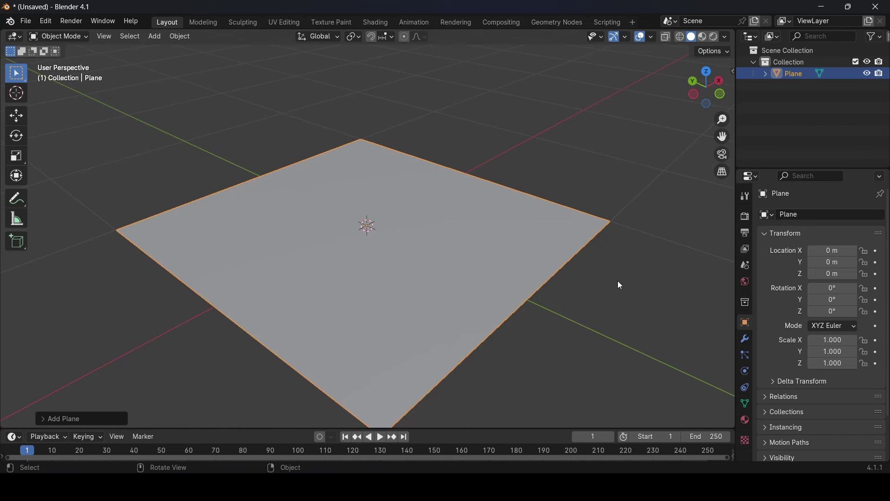
Select the plane and add a Solidify modifier to it.
click(580, 125)
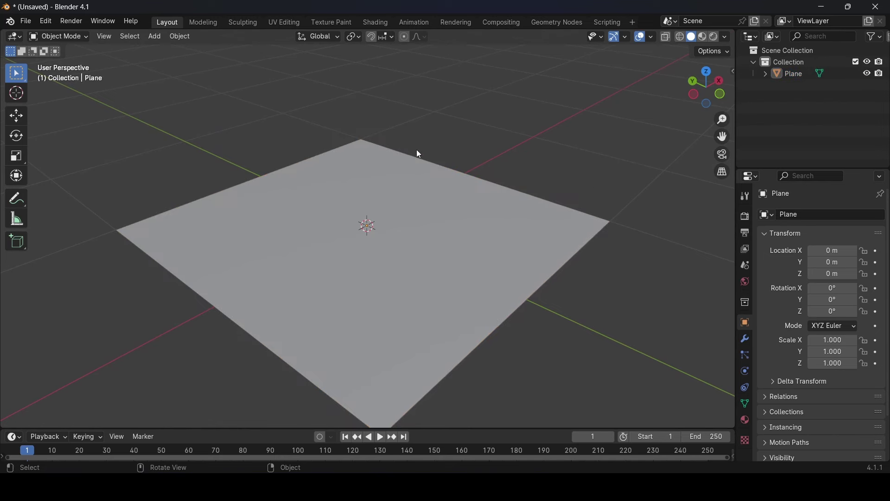
click(430, 248)
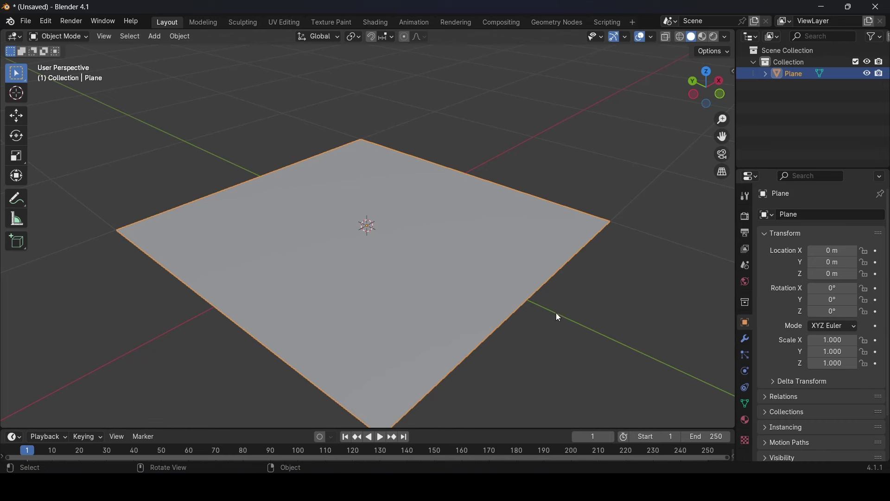
scroll(644, 339, up, 3)
scroll(630, 346, down, 6)
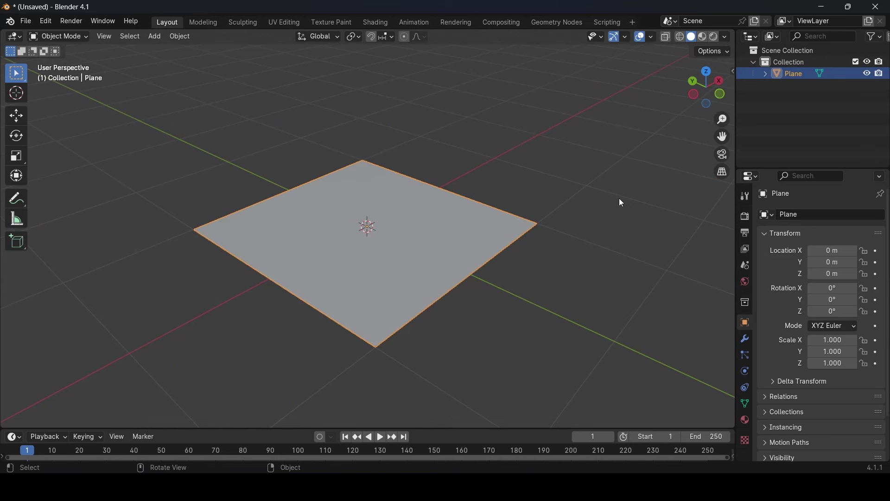
click(747, 342)
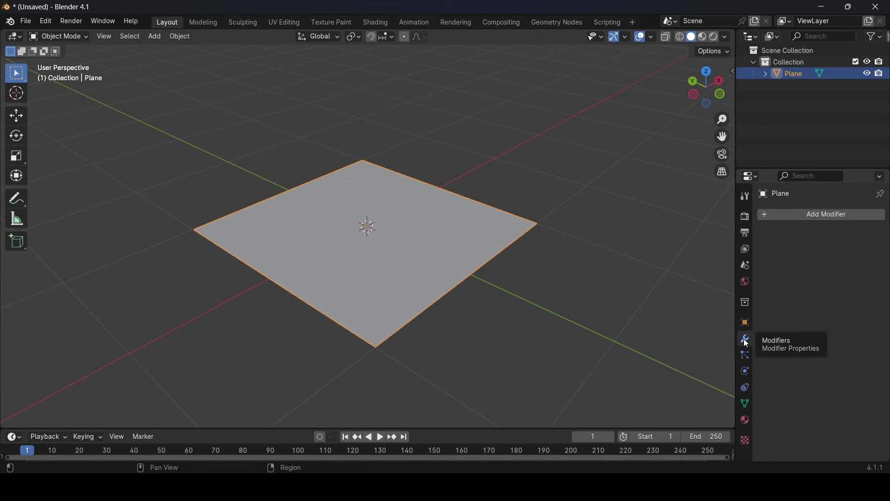
click(832, 218)
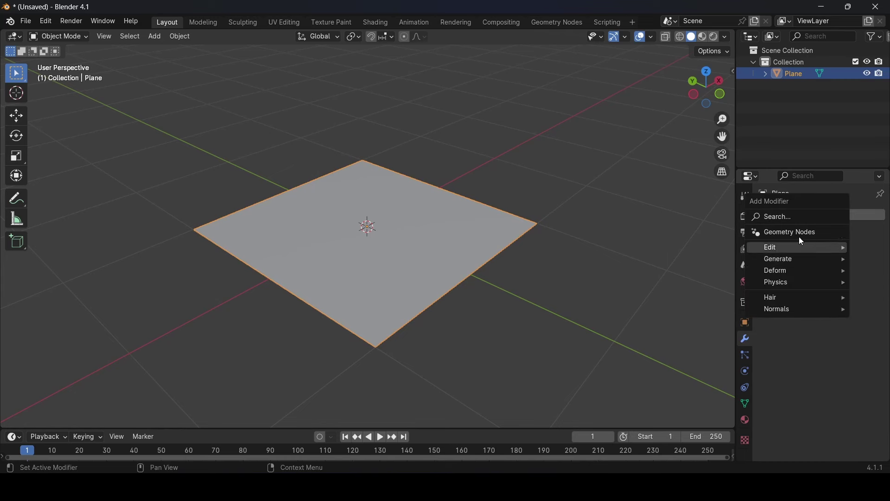
mouse_move(782, 260)
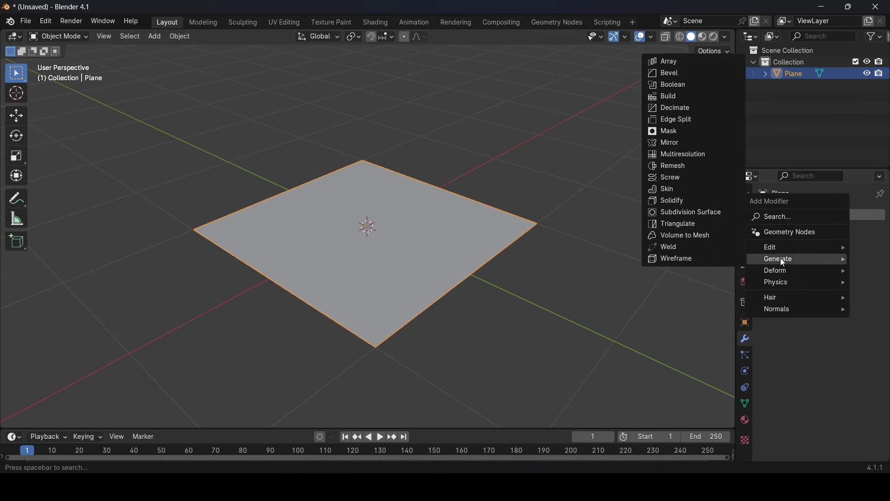
click(689, 202)
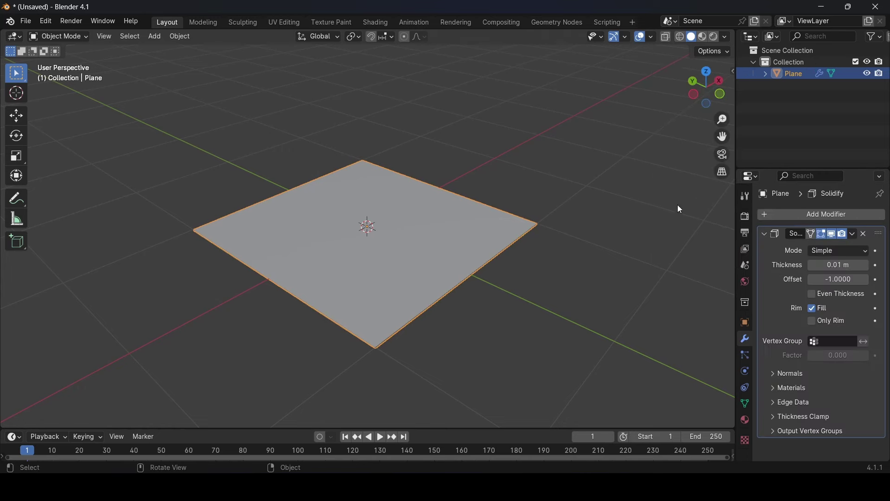
Try a Solidify thickness of 0.18 m on the plane.
middle_drag(621, 271, 577, 239)
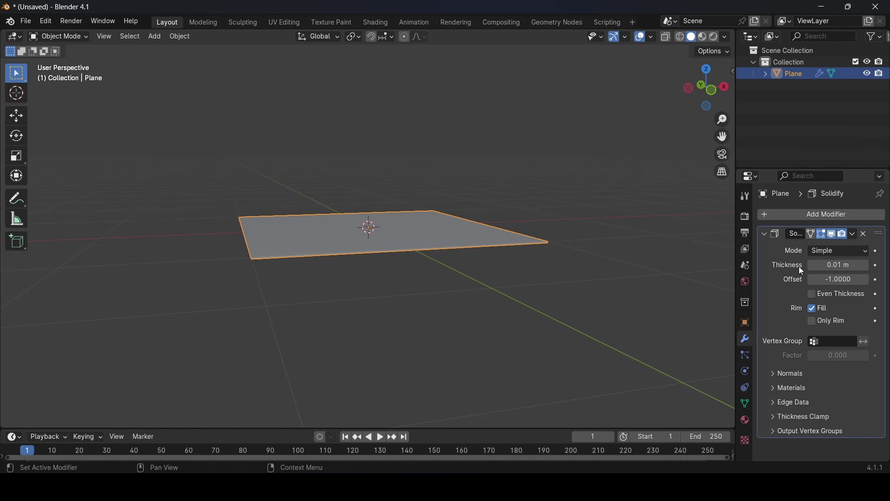
click(838, 266)
text(0.23)
key(Return)
mouse_move(838, 265)
mouse_down()
mouse_move(882, 264)
mouse_move(837, 265)
mouse_up()
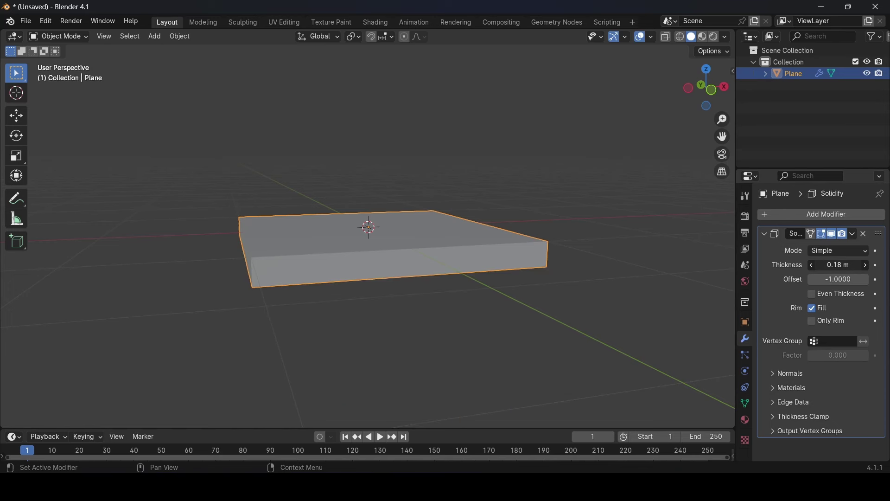
Set the Solidify modifier's thickness to 0.05 m.
click(839, 266)
key(BackSpace)
key(BackSpace)
text(05)
key(Return)
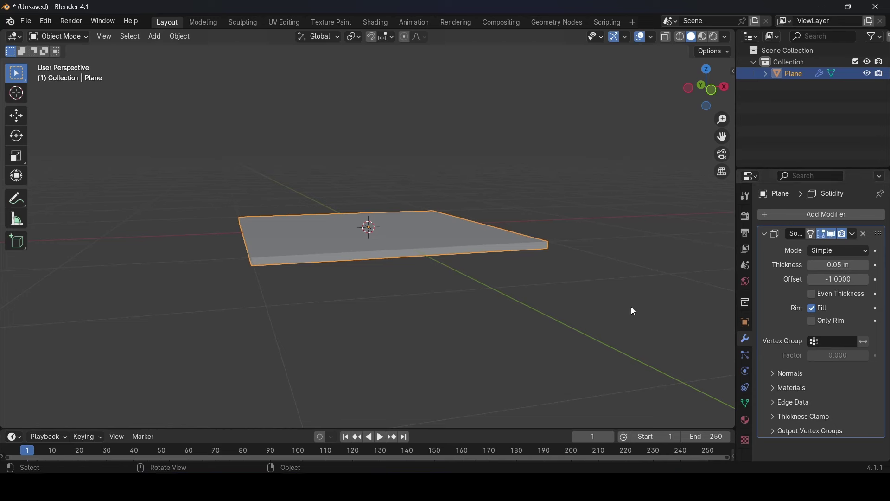
Examine the thickened plane by orbiting around it and viewing it from the front, back and right orthographic viewpoints.
middle_drag(437, 283, 456, 323)
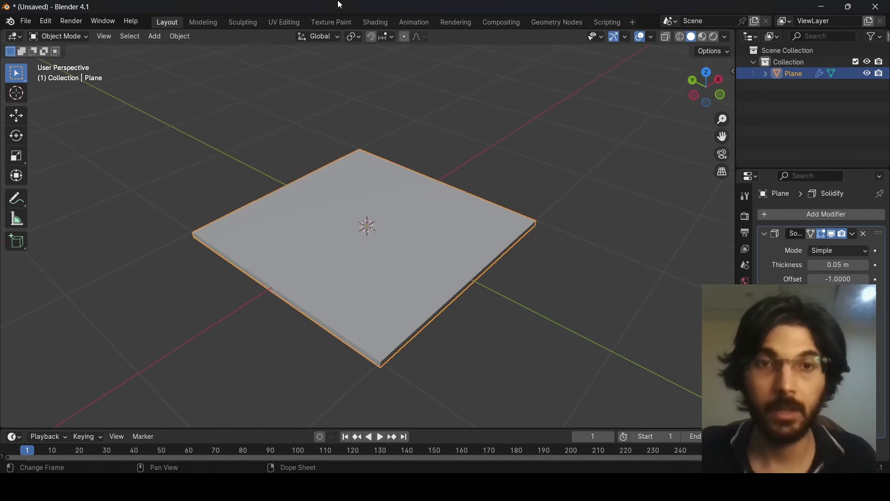
middle_drag(513, 314, 567, 313)
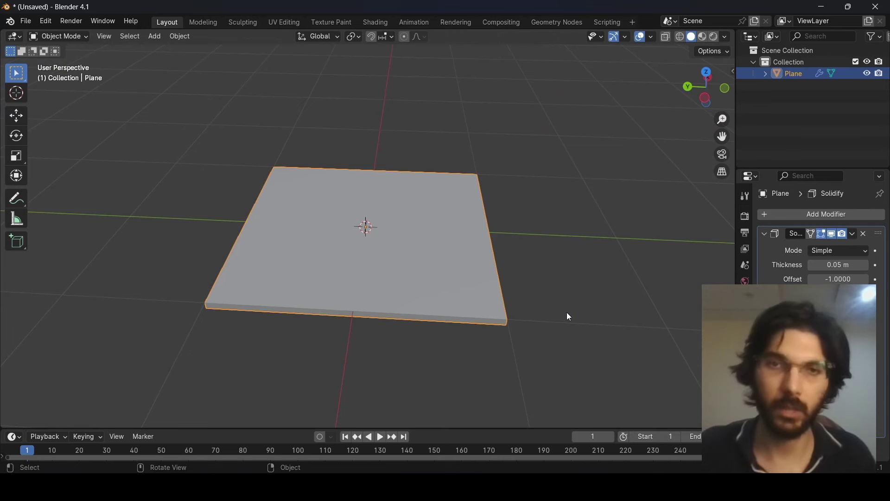
middle_drag(545, 302, 511, 280)
key(KP_1)
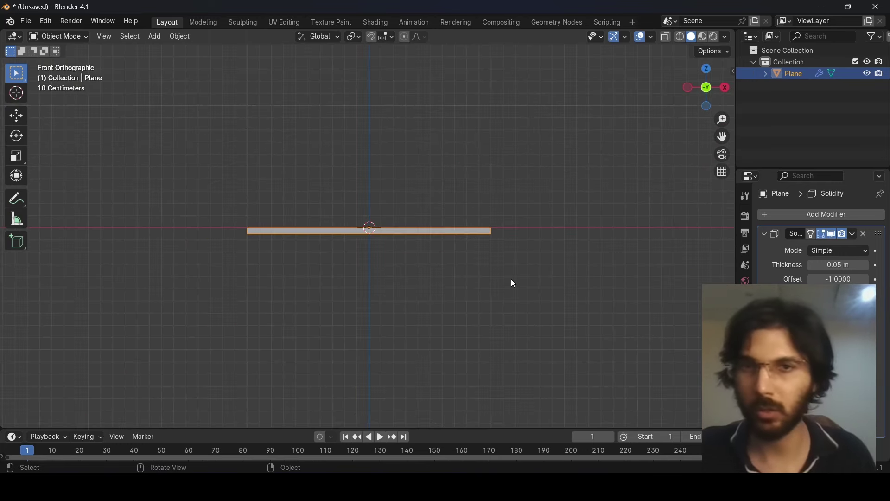
scroll(342, 237, up, 4)
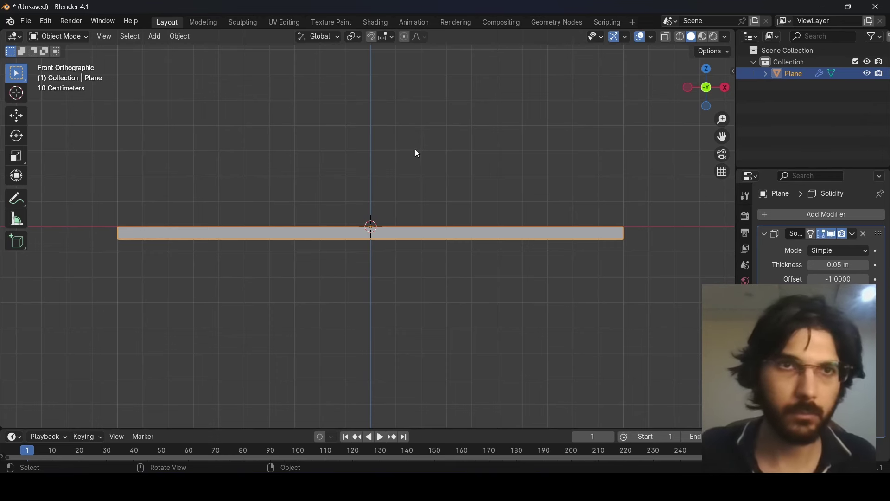
click(710, 87)
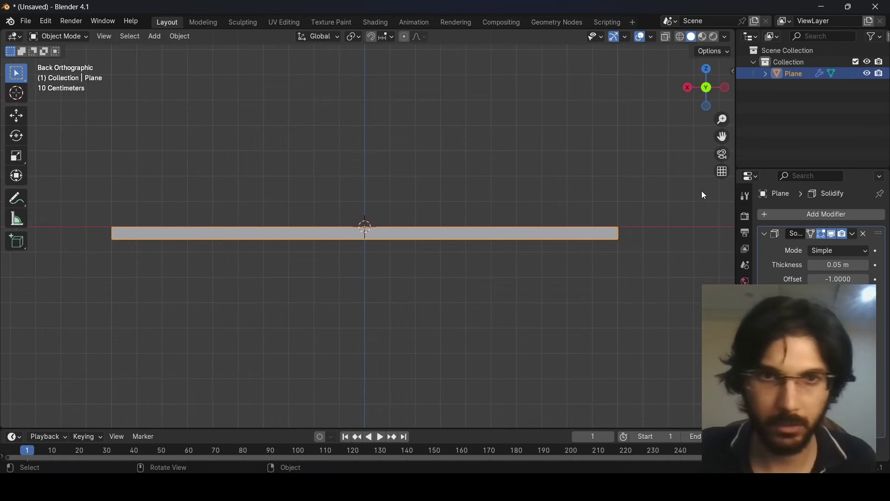
click(688, 88)
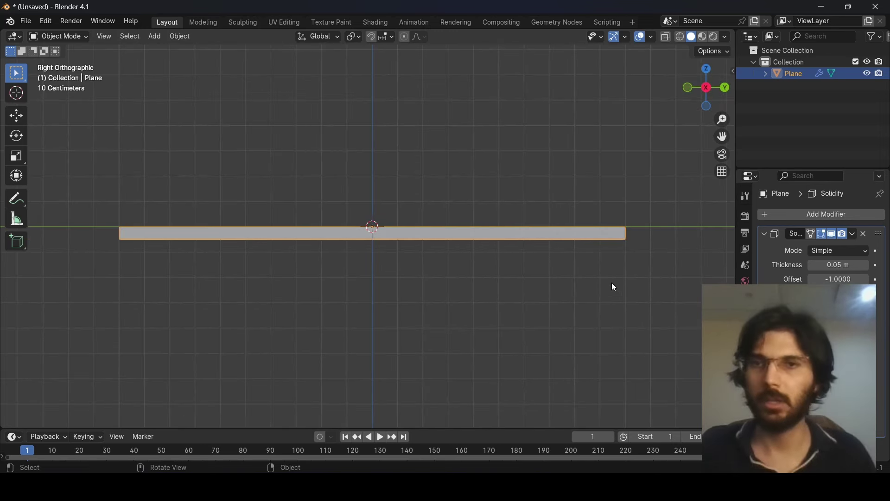
Move the thickened plane up about 0.05 m along the global Z axis so its underside sits at ground level, and deselect it.
click(352, 304)
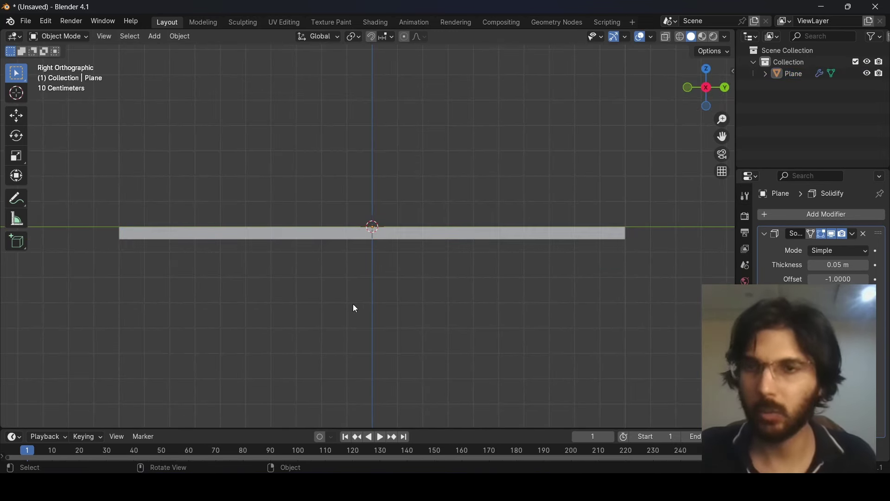
click(301, 234)
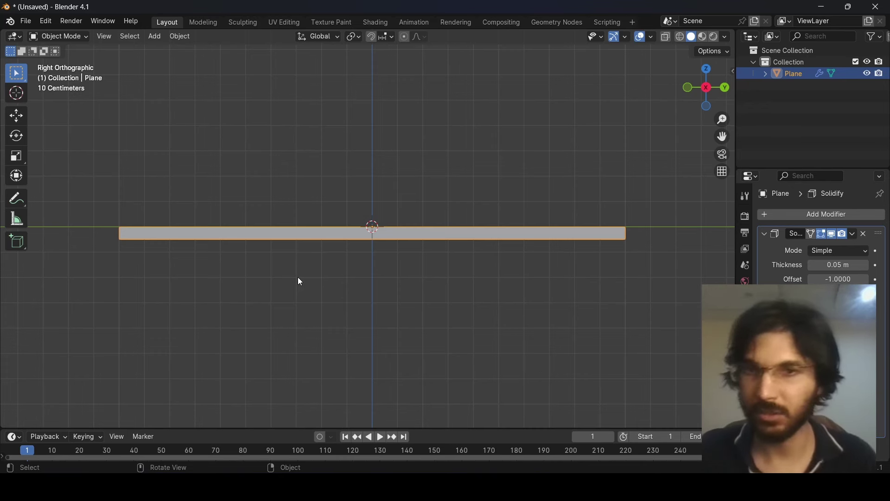
key(g)
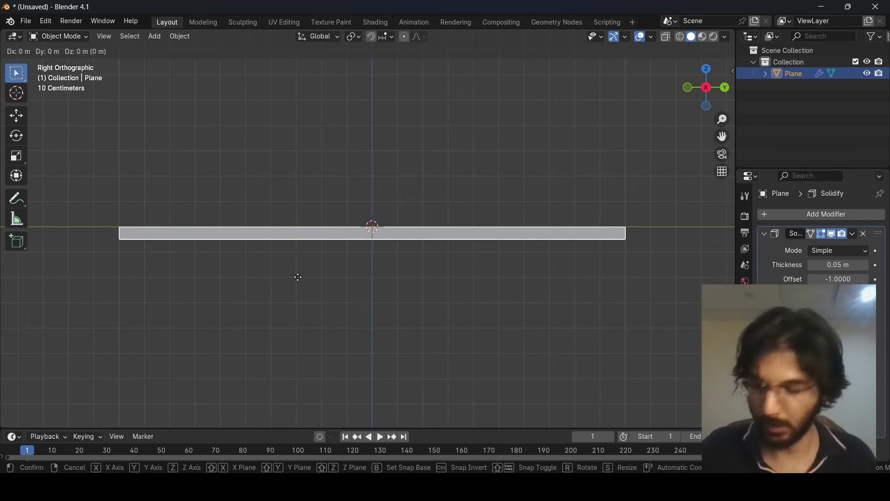
key(z)
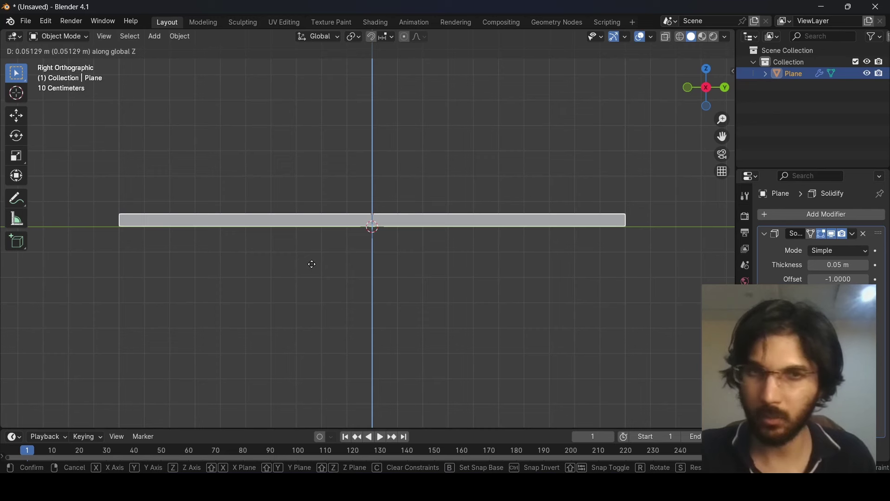
click(312, 264)
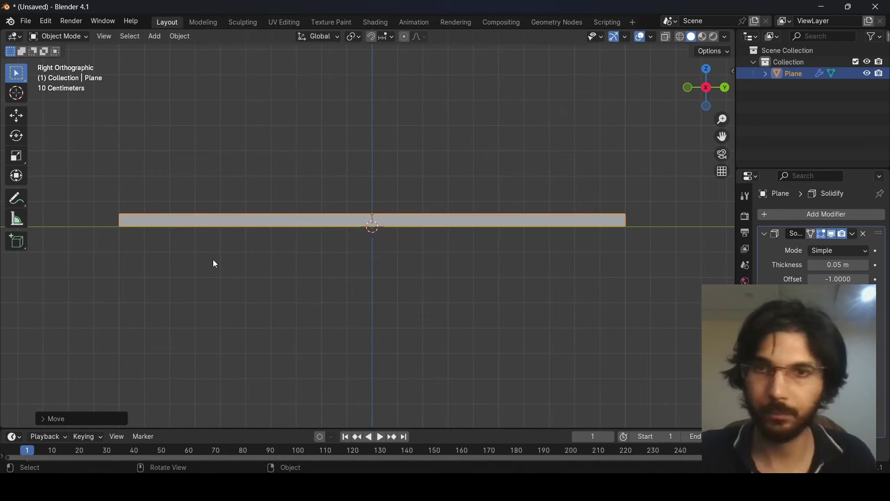
click(294, 269)
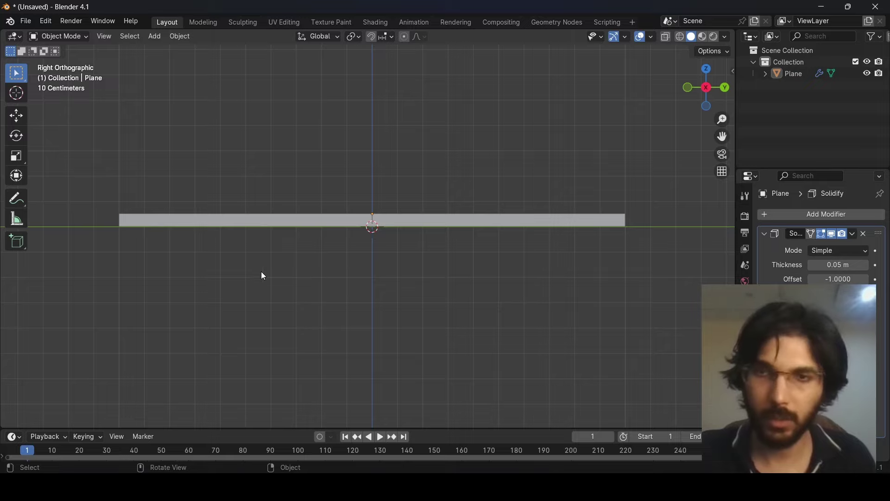
middle_drag(260, 274, 334, 300)
scroll(371, 324, down, 4)
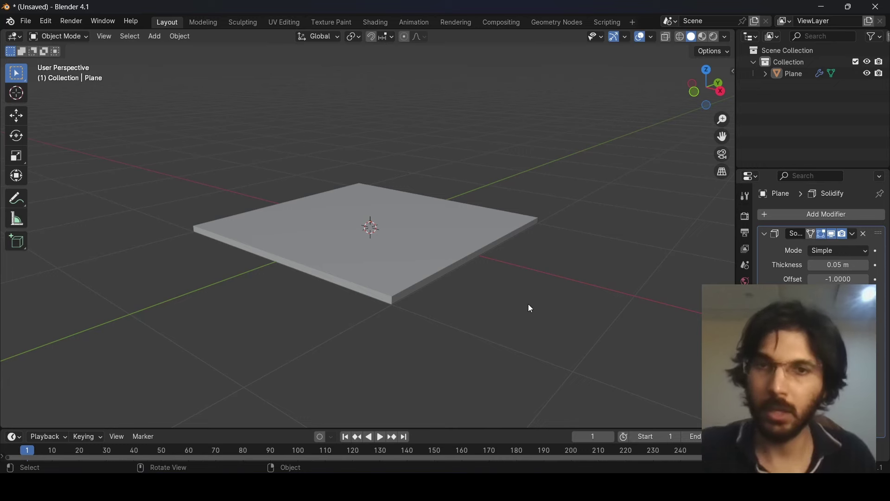
Try moving the thickened plane along the global X axis, and undo the move.
middle_drag(531, 309, 503, 339)
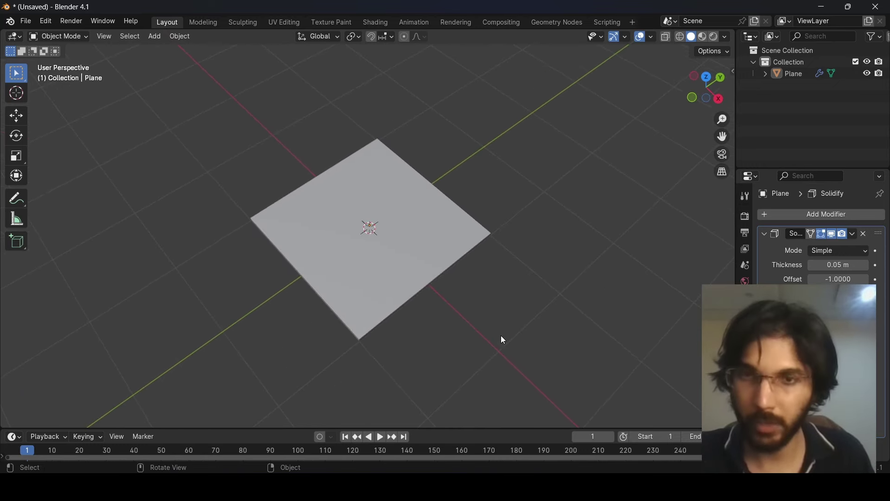
click(394, 267)
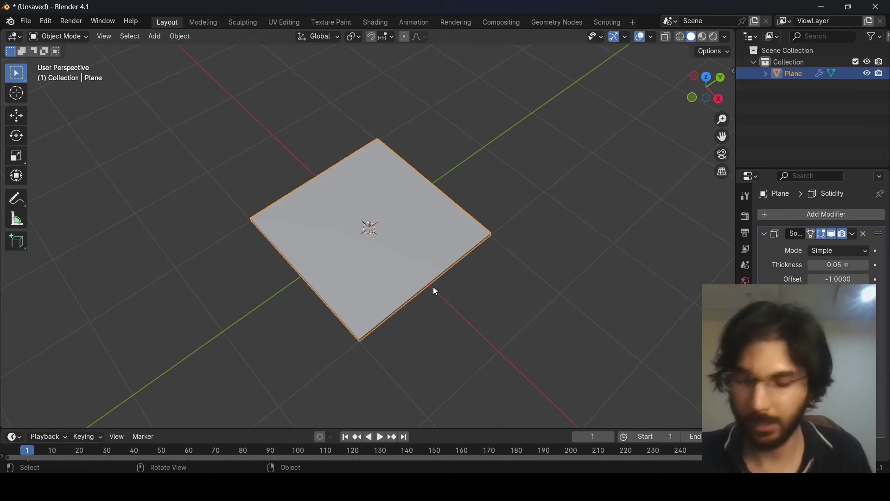
key(g)
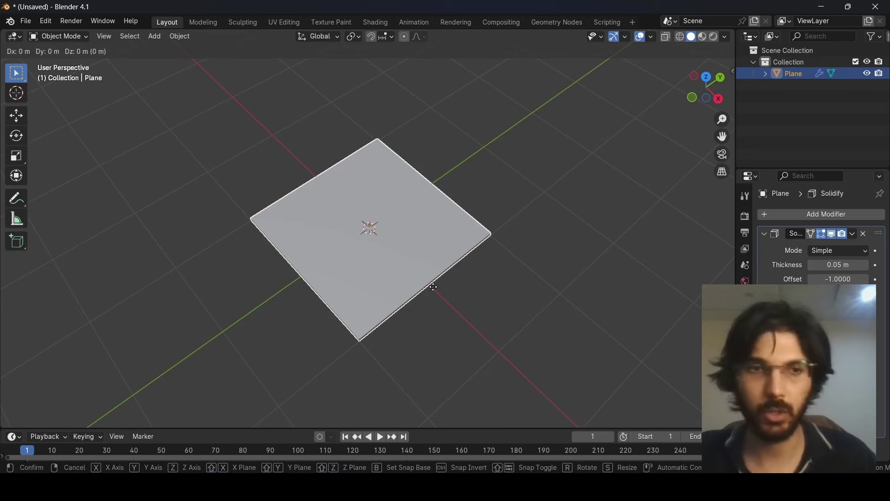
key(x)
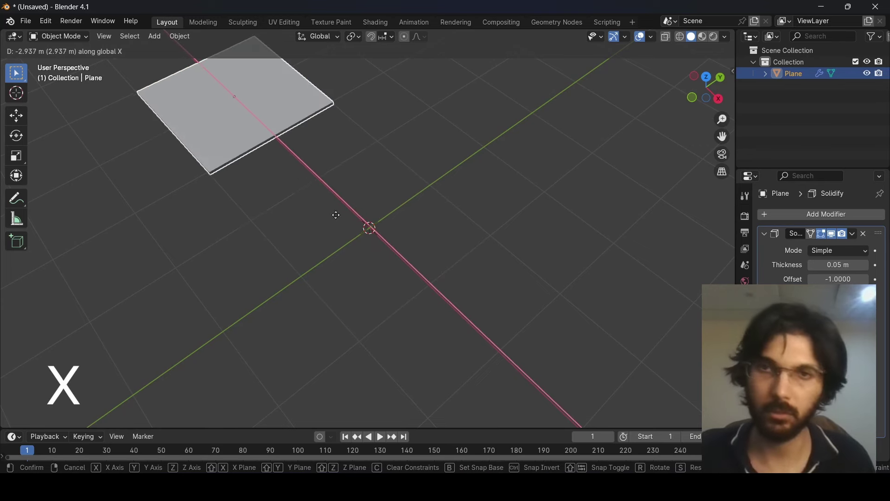
click(486, 297)
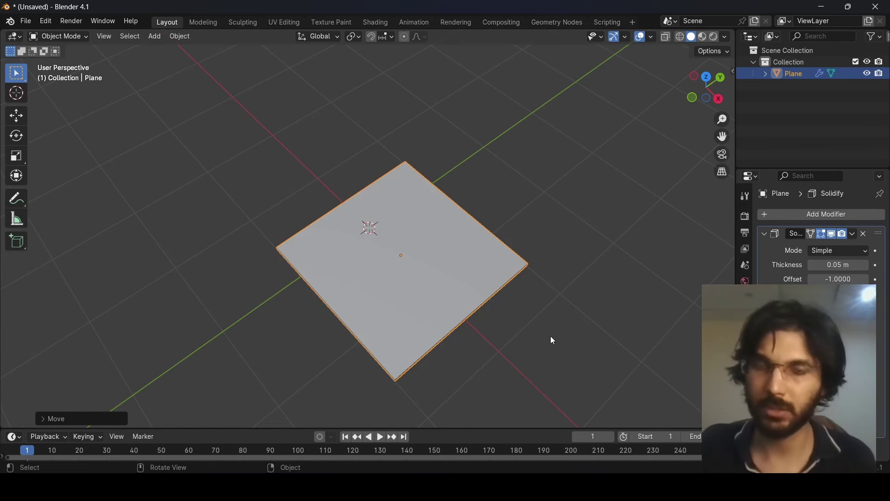
key(ctrl+z)
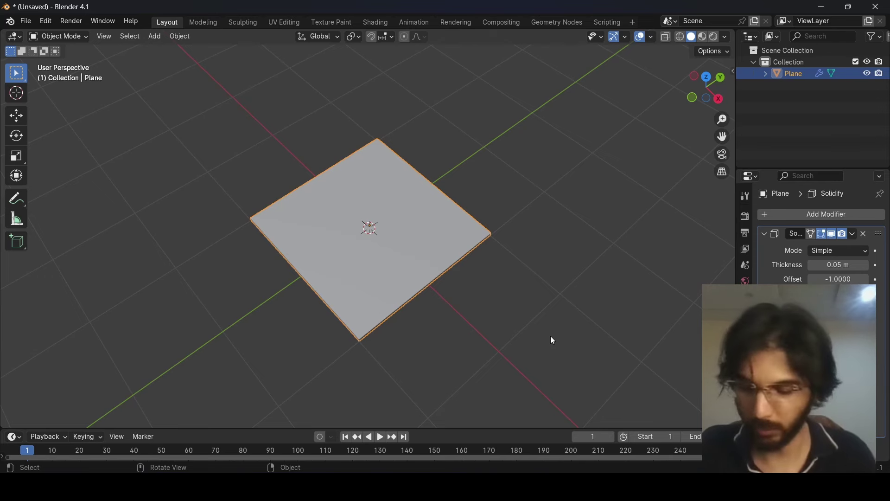
Try moving the thickened plane along the global Y axis, and undo the move.
key(g)
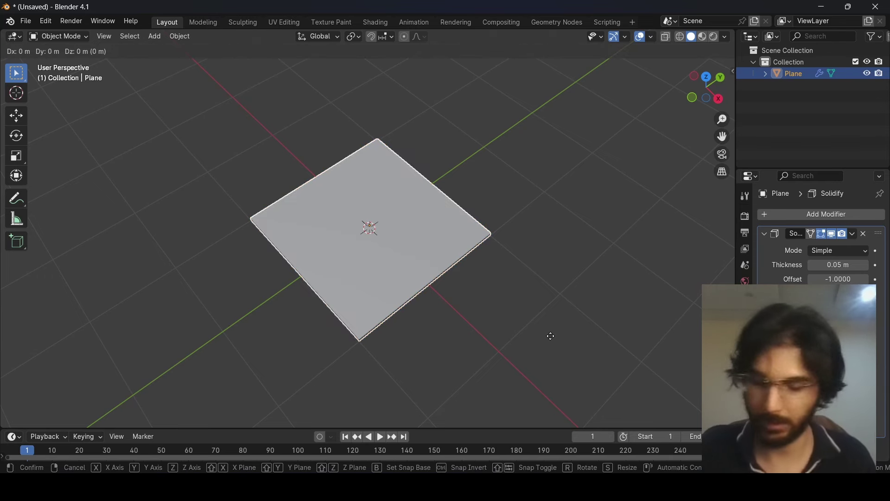
key(y)
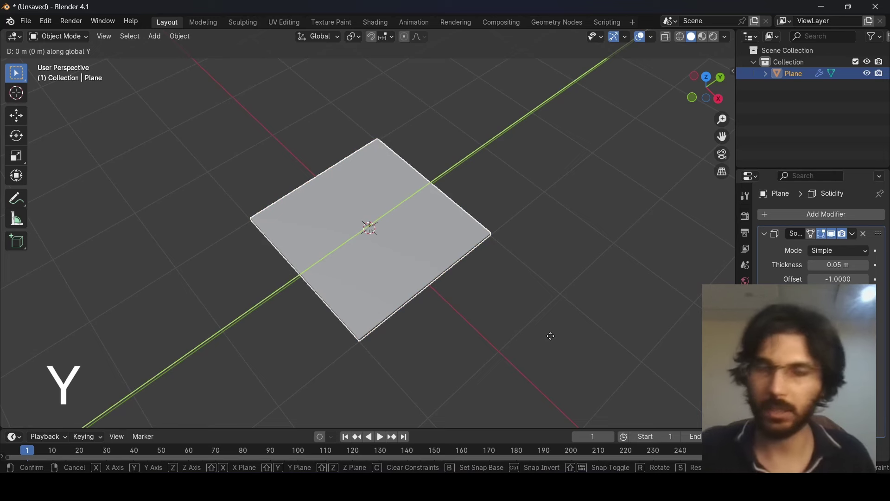
click(558, 246)
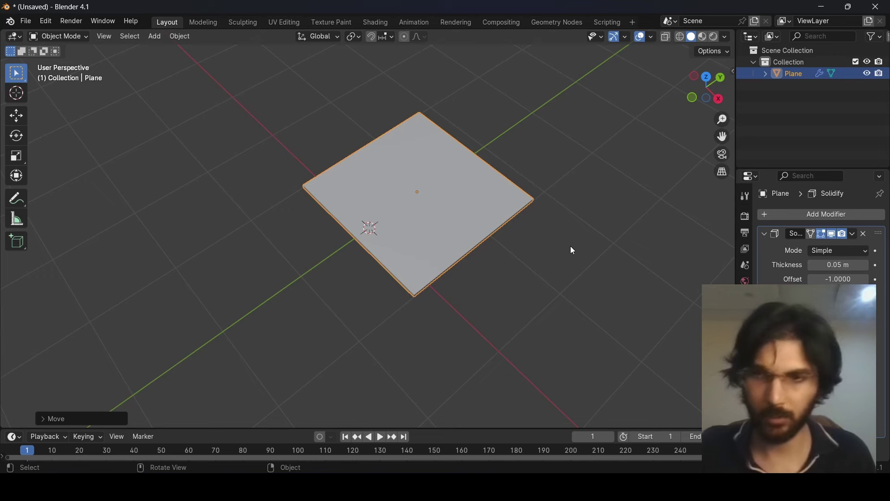
key(ctrl+z)
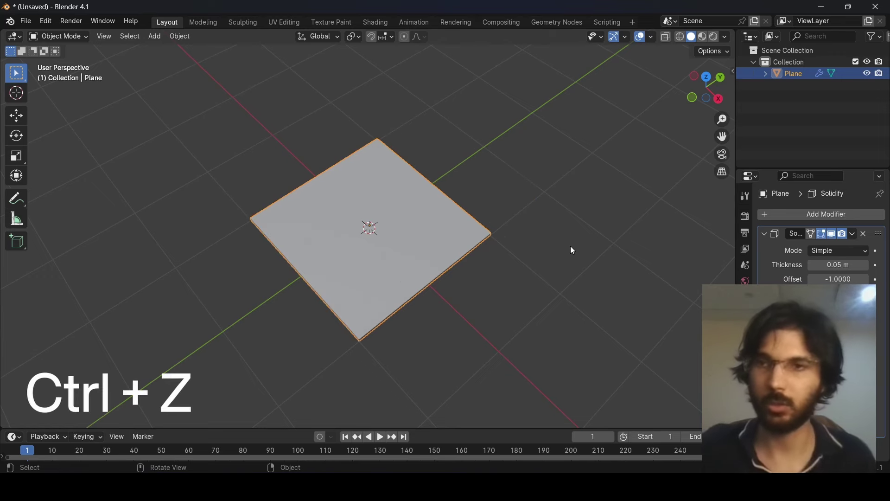
Collapse the Solidify modifier's settings and add a Bevel modifier to the plane.
middle_drag(527, 249, 504, 303)
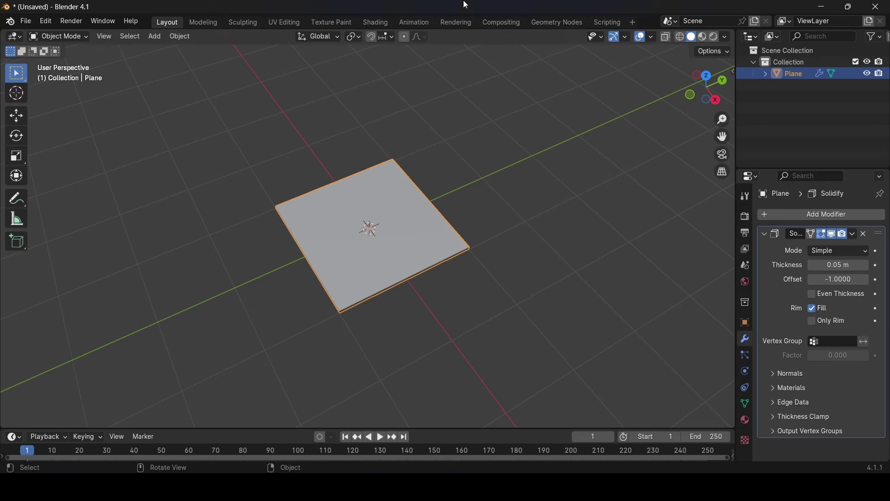
scroll(616, 302, up, 4)
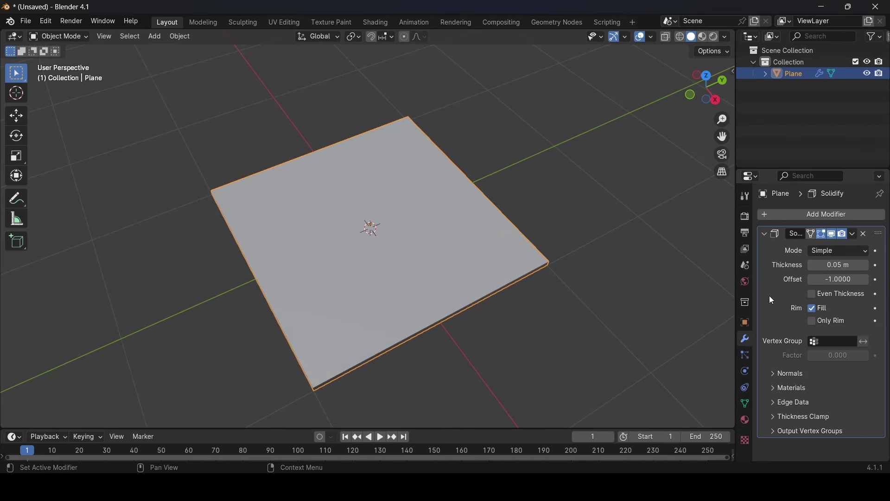
click(765, 235)
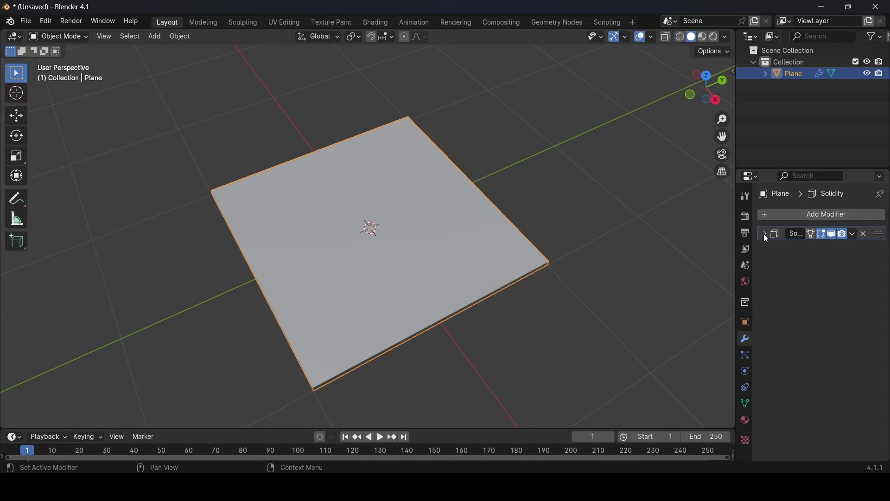
click(766, 235)
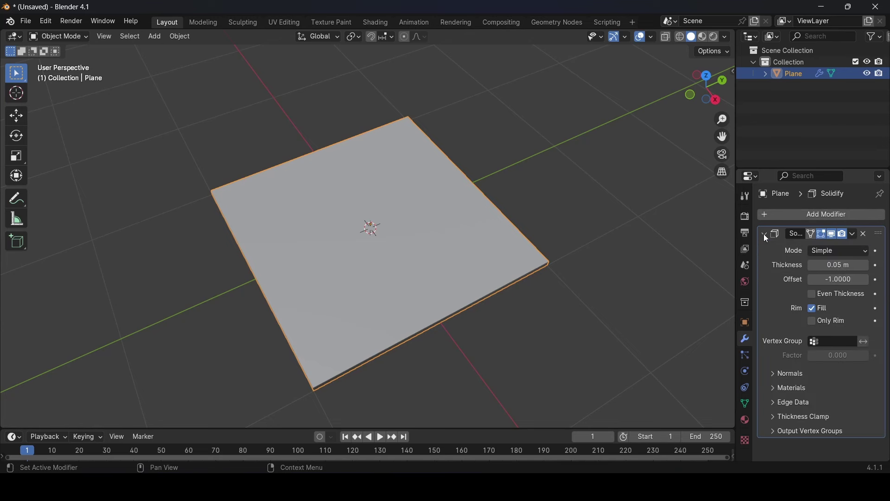
click(766, 235)
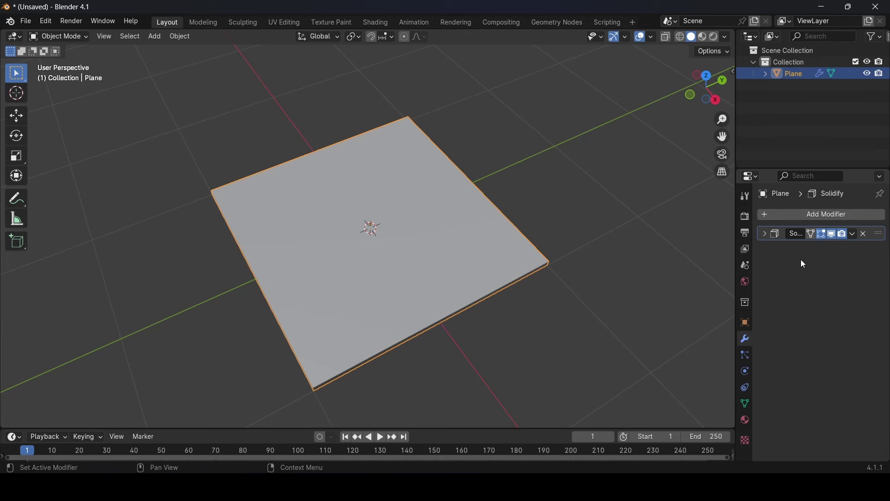
click(805, 216)
mouse_move(805, 217)
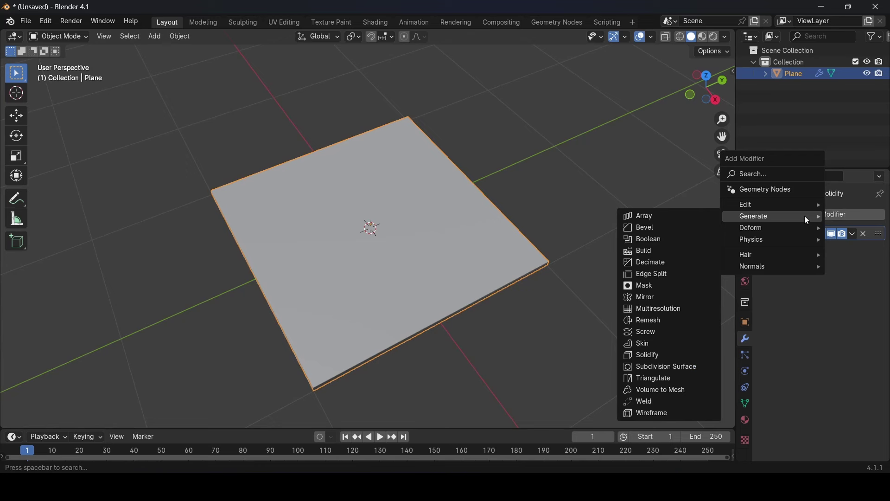
click(661, 233)
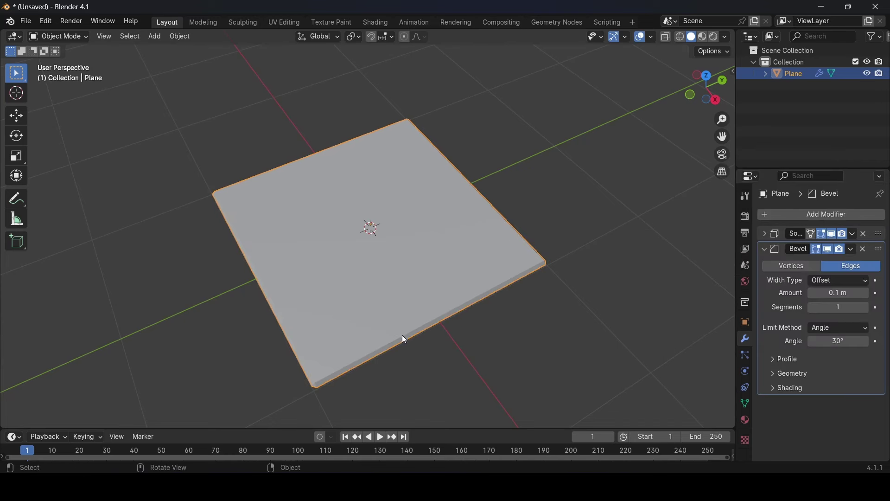
Round the plane's bevelled edges by setting the Bevel modifier's segments to 3.
middle_drag(359, 352, 368, 330)
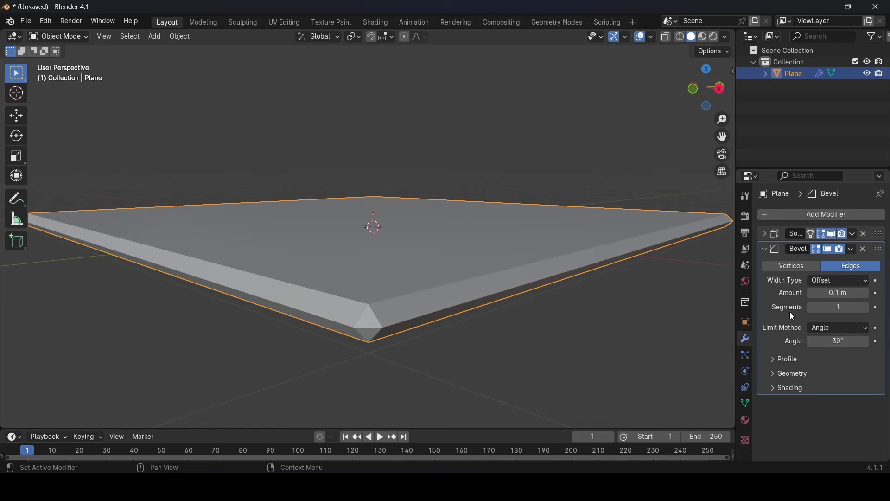
drag(834, 308, 872, 307)
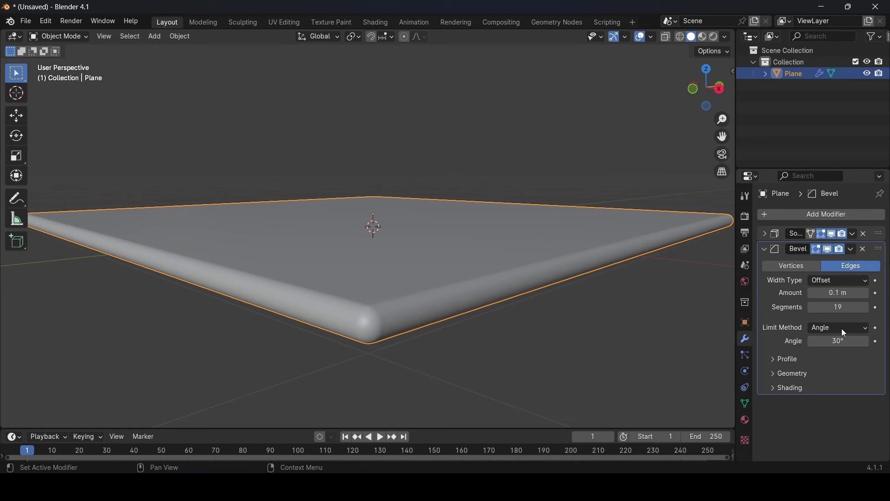
double_click(834, 307)
text(3)
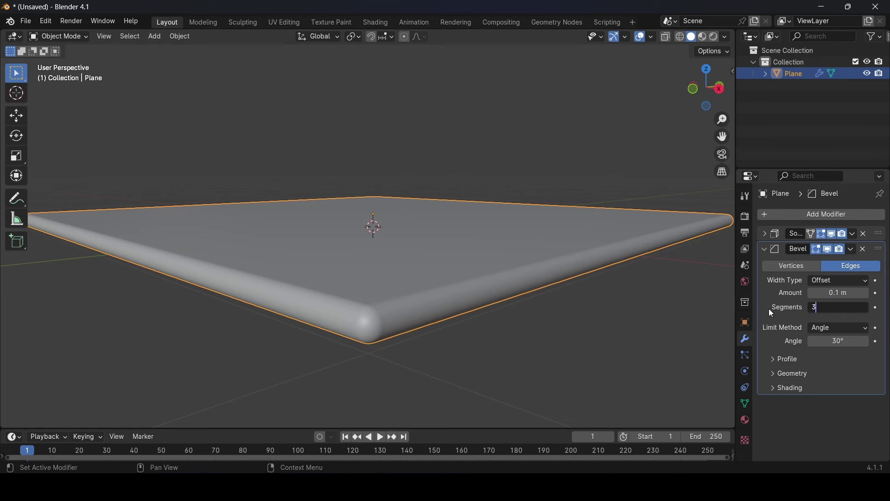
key(Return)
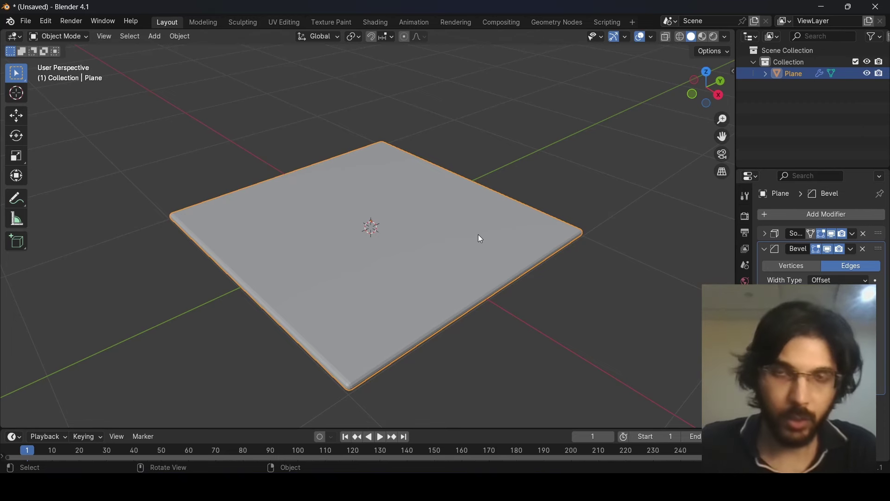
Duplicate the bevelled plane in place and scale the copy uniformly to about 0.13 of its size.
key(shift+d)
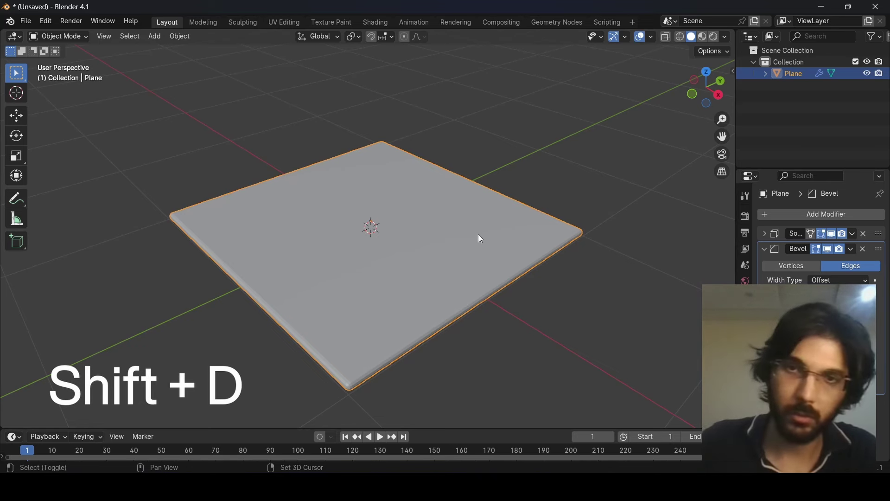
key(shift+d)
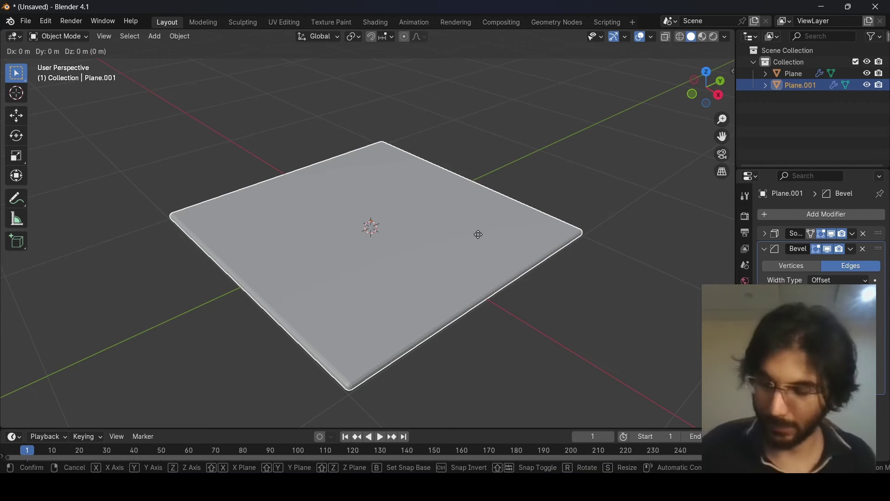
key(s)
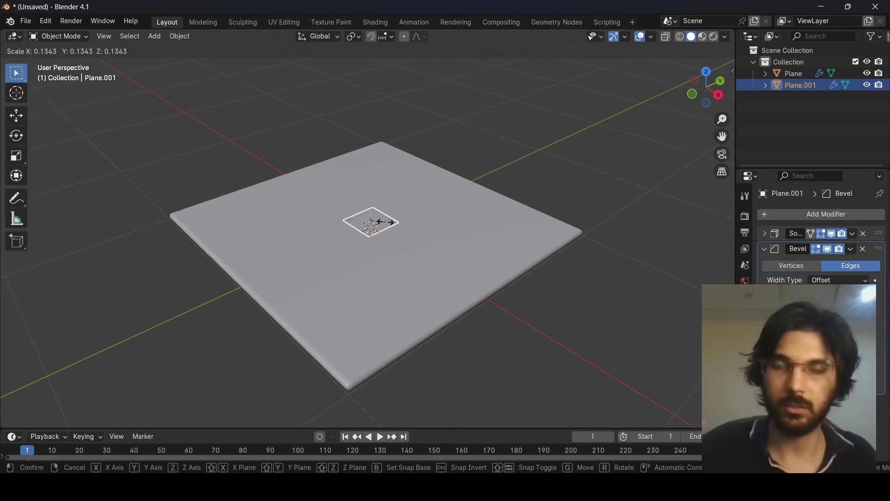
click(387, 222)
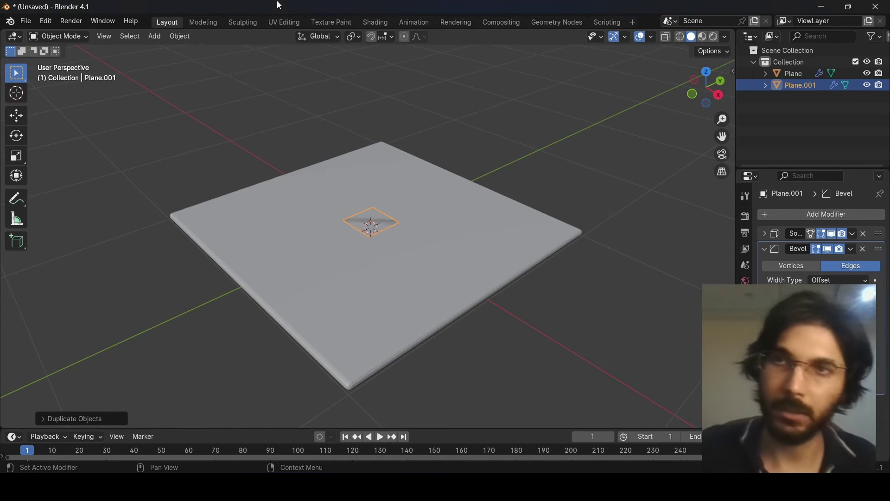
Switch the small duplicate into Edit Mode and back to Object Mode, twice.
click(71, 37)
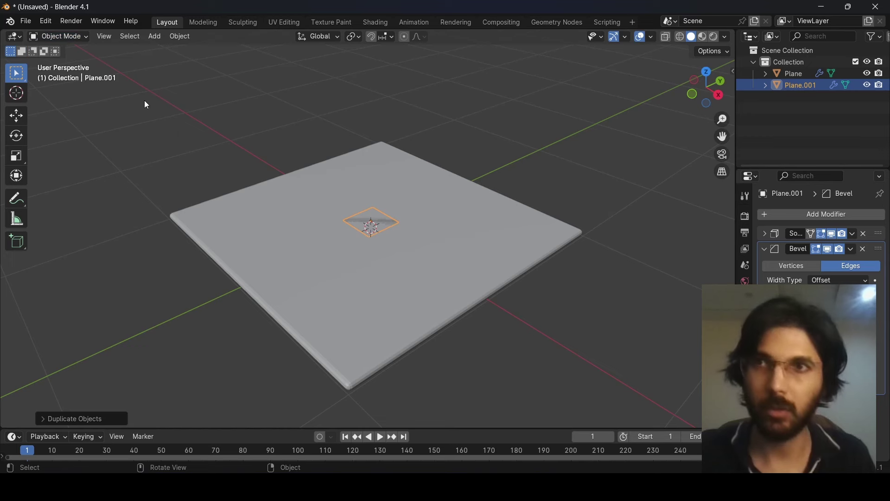
click(84, 38)
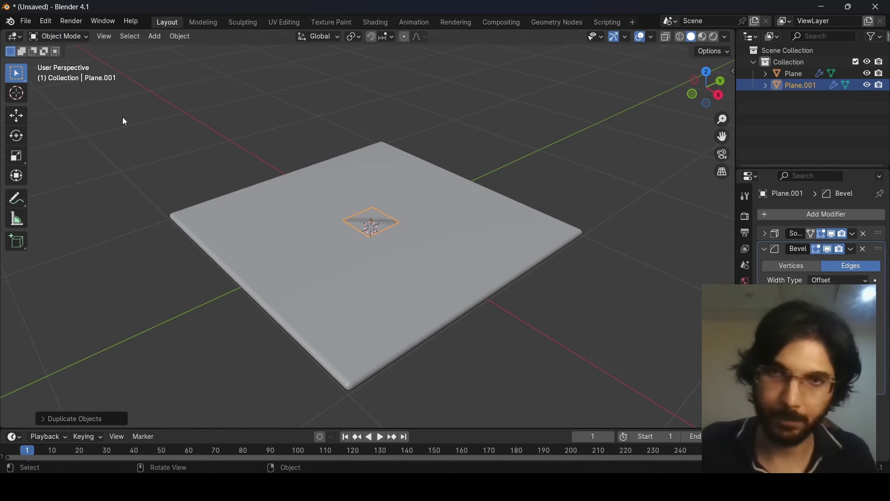
click(68, 36)
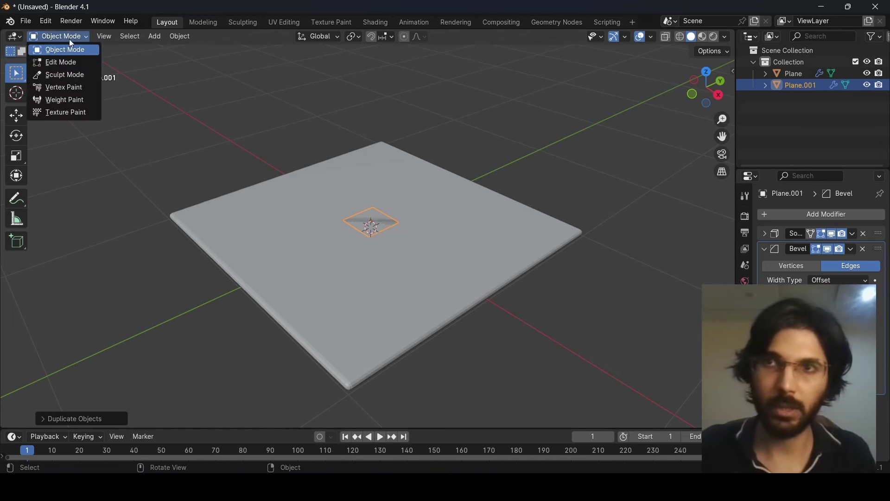
click(74, 39)
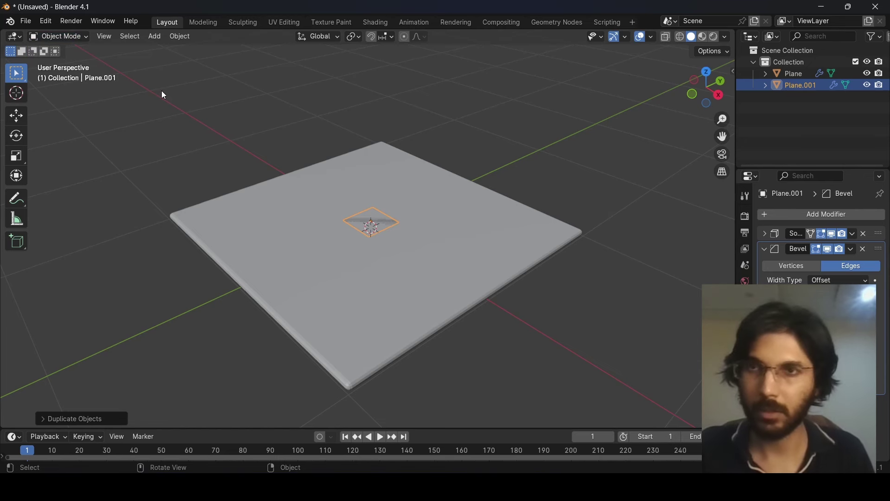
click(73, 41)
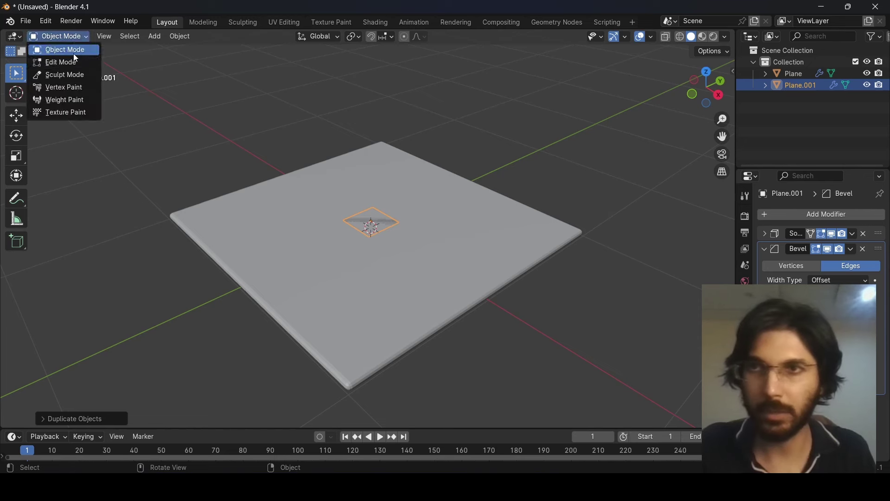
click(70, 62)
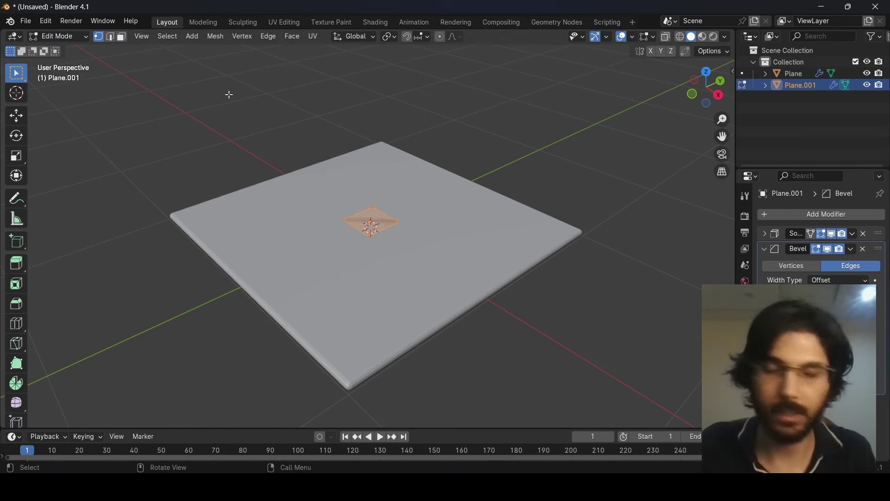
click(68, 35)
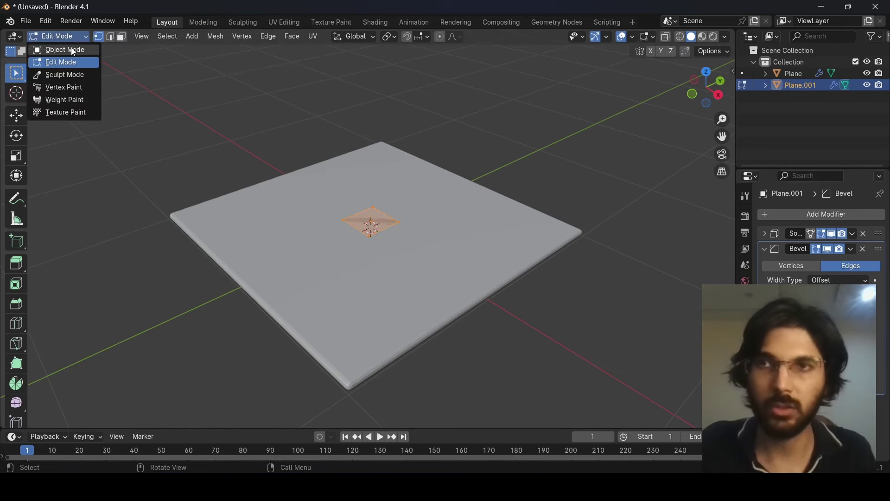
click(72, 50)
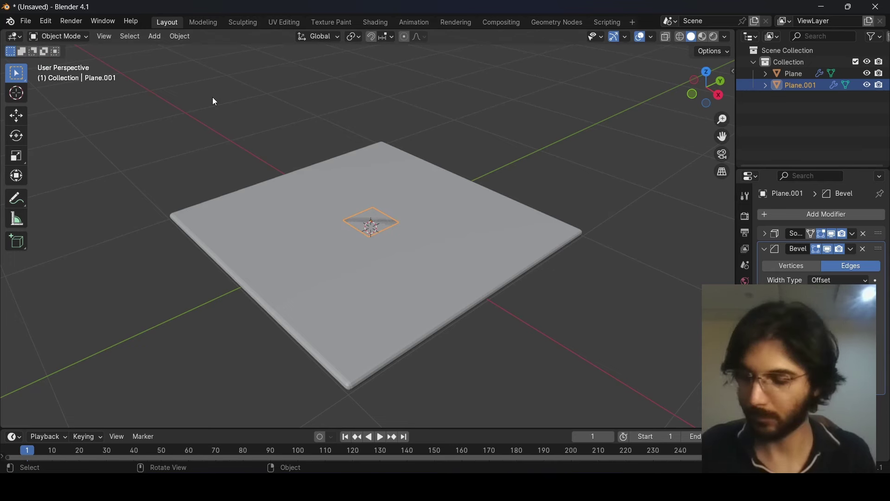
key(Tab)
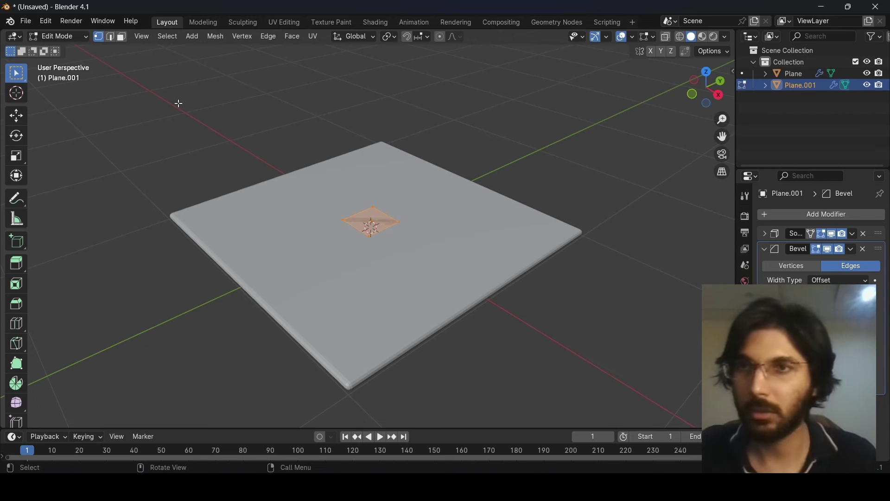
key(Tab)
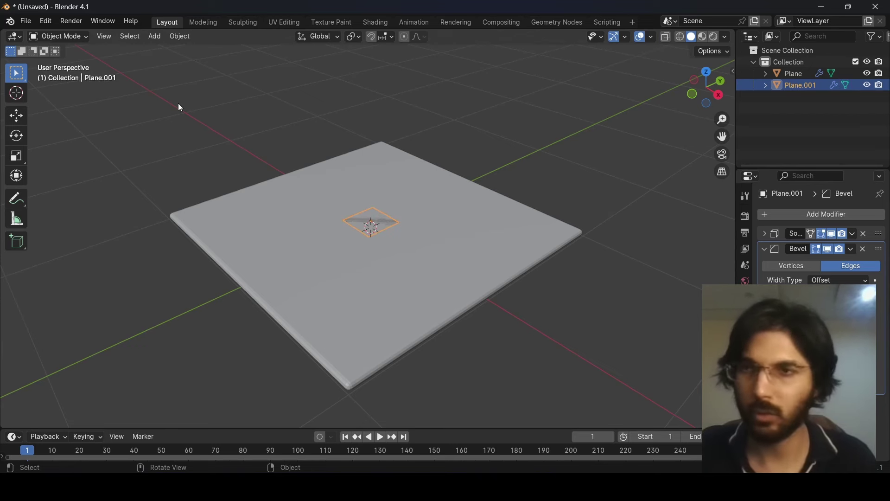
Enter Edit Mode on the small duplicate plane and clear its mesh selection.
key(Tab)
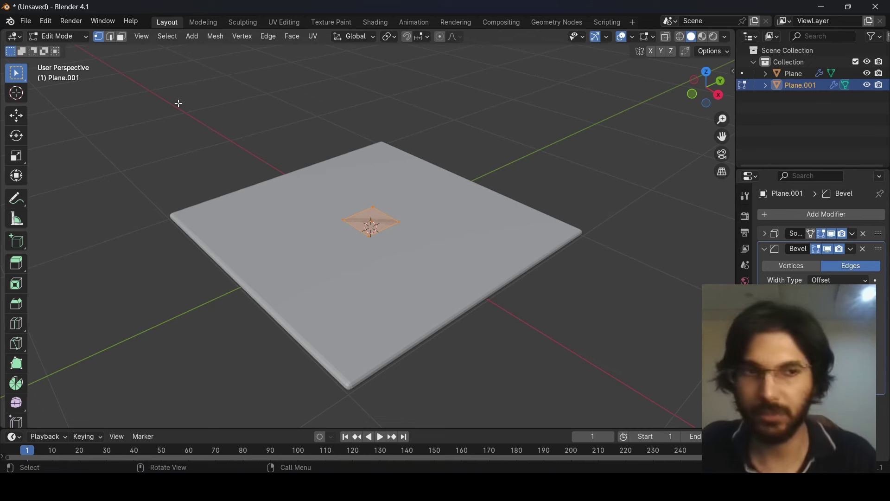
key(Tab)
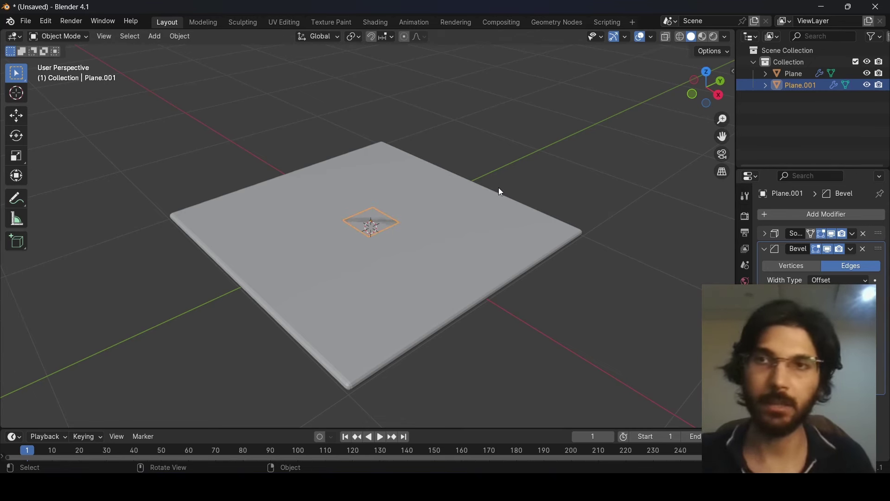
key(Tab)
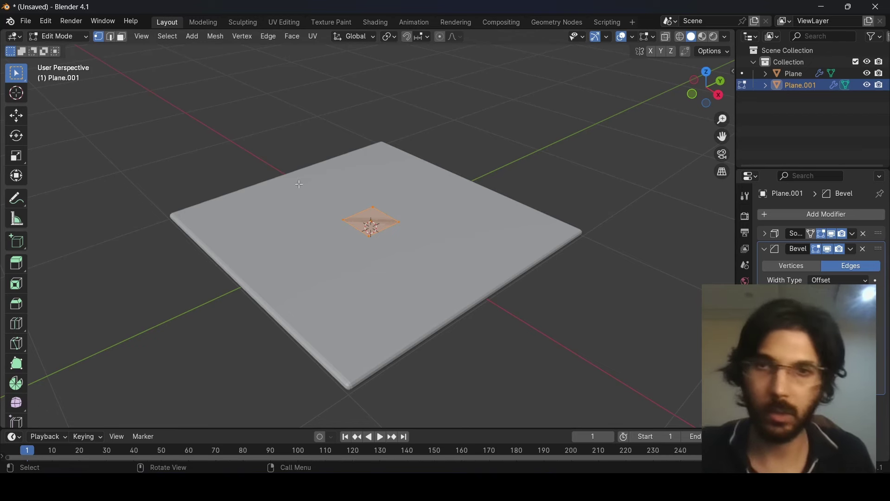
scroll(369, 233, up, 5)
scroll(370, 233, up, 3)
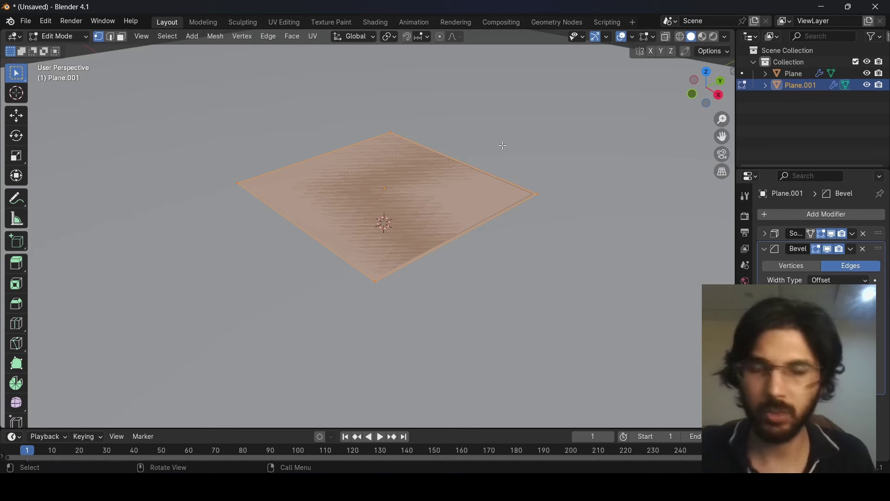
click(525, 129)
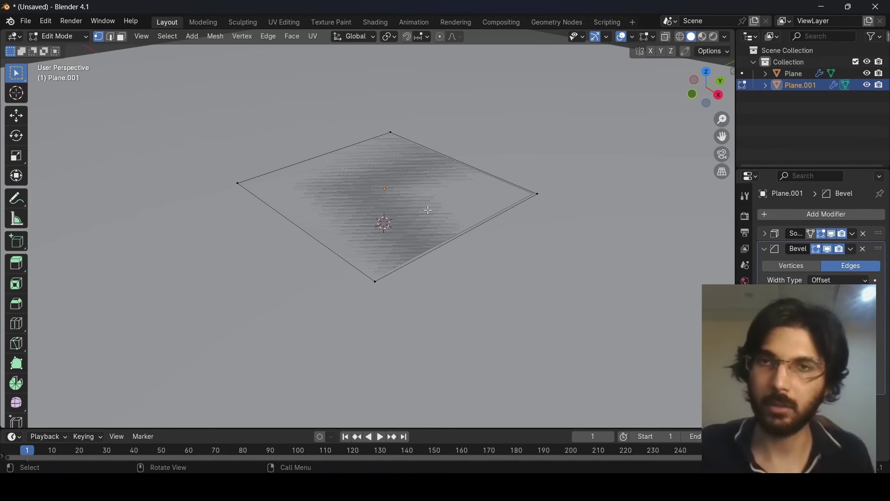
Select the small plane's corner vertices one after another and clear the selection.
click(237, 183)
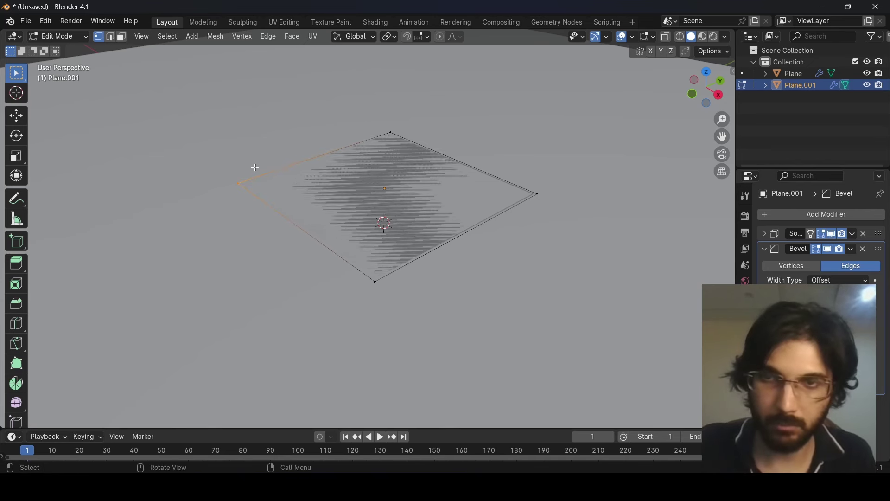
click(391, 132)
click(537, 194)
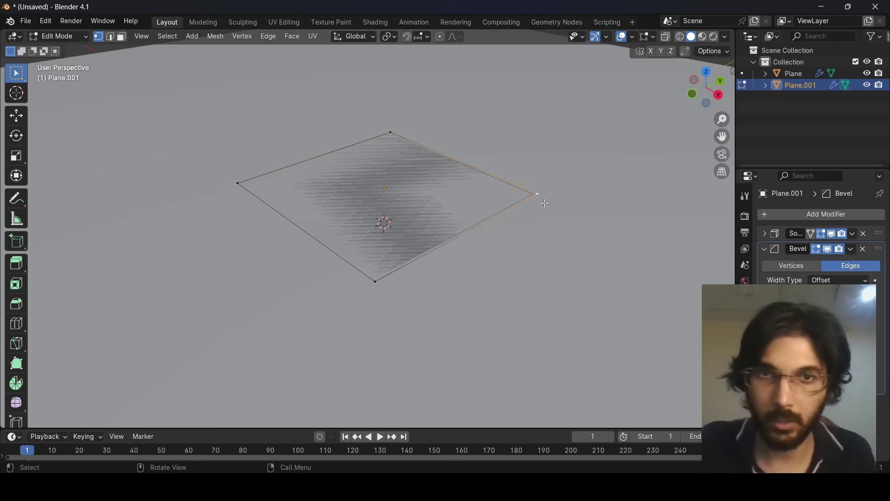
shift+click(383, 281)
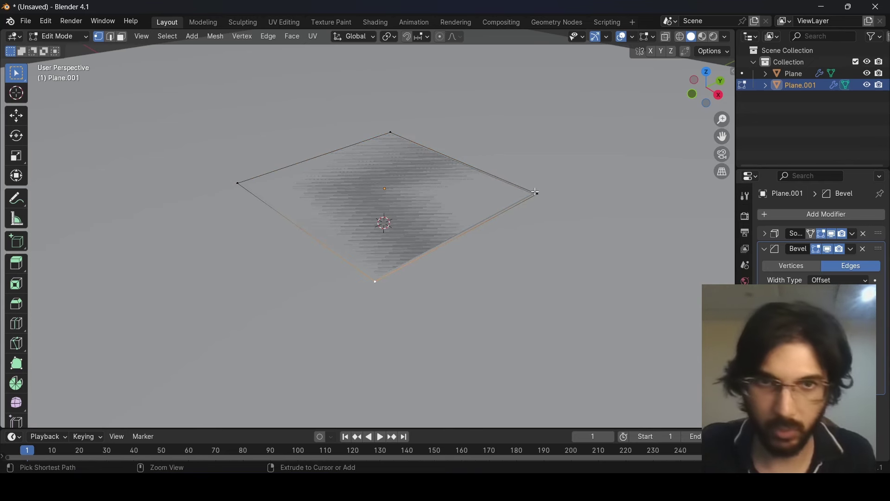
ctrl+click(537, 194)
click(540, 246)
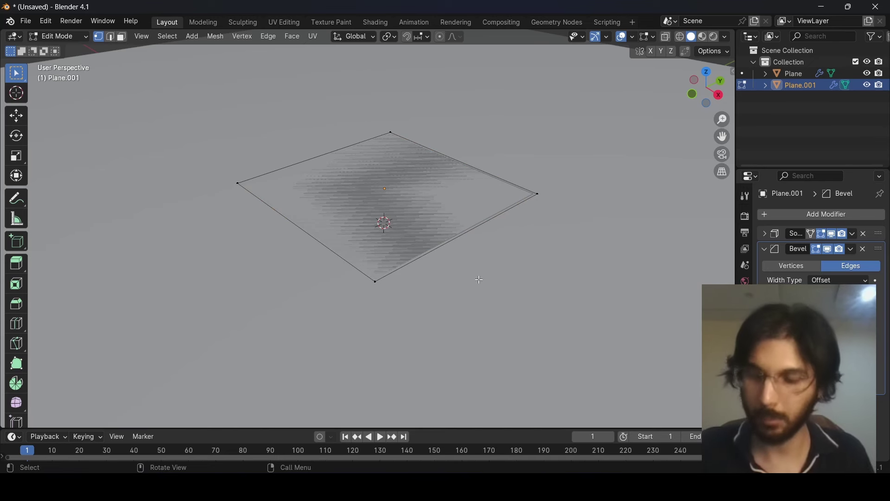
Switch to face selection and select the small plane's face.
key(3)
key(3)
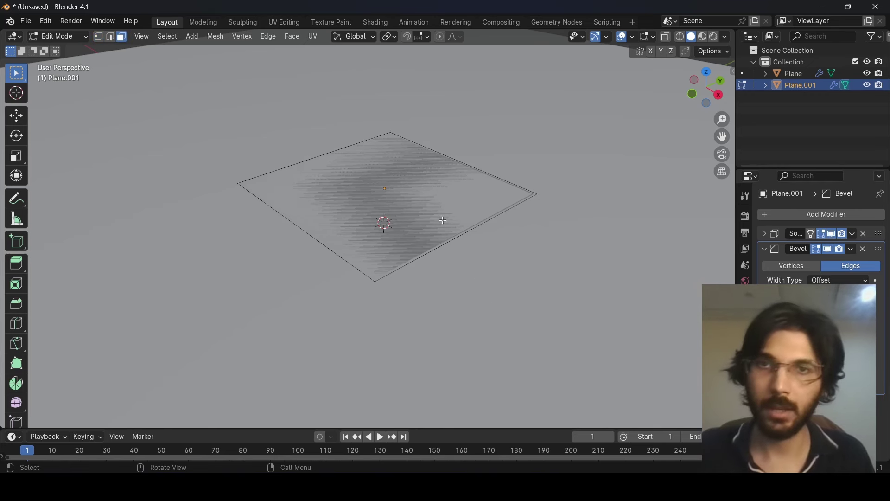
click(431, 203)
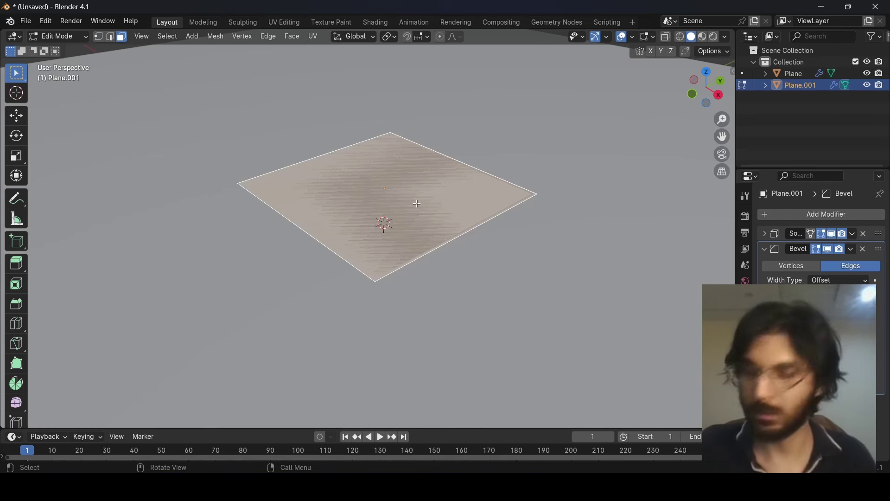
Extrude the small plane's face upward along its normal by about 0.15 m.
scroll(421, 197, down, 5)
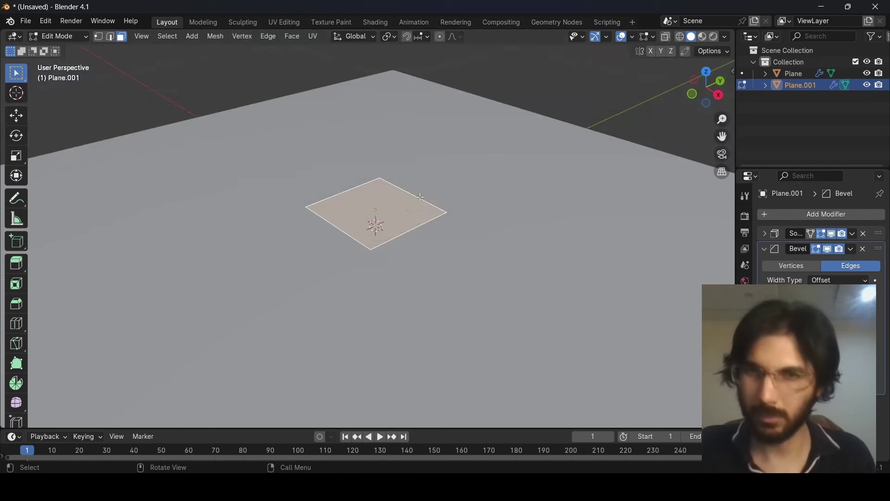
scroll(404, 194, up, 6)
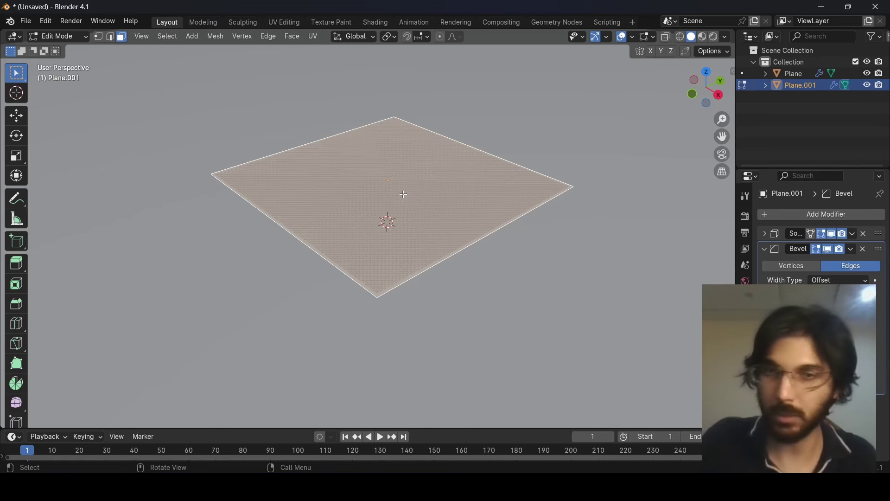
scroll(404, 194, down, 3)
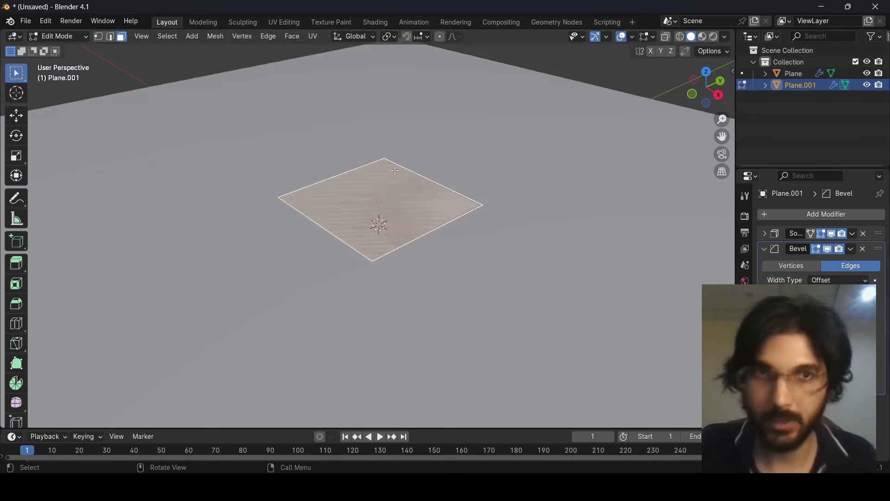
scroll(394, 171, up, 2)
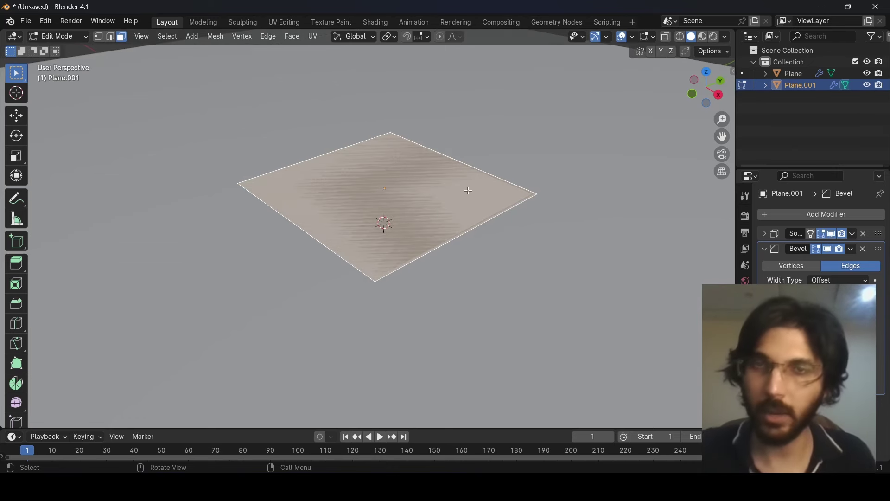
key(e)
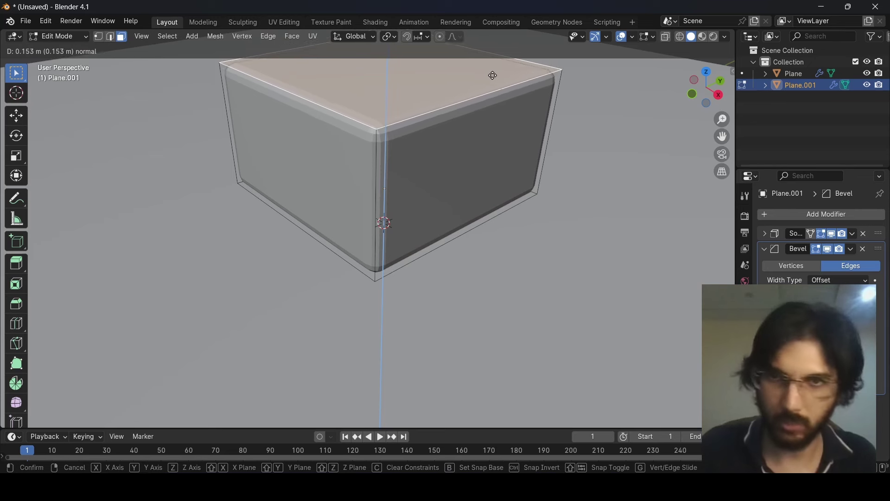
click(493, 74)
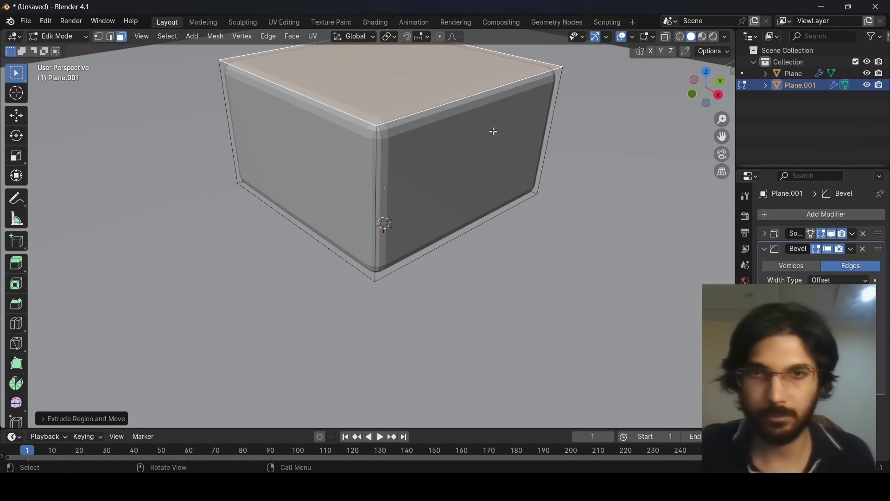
Select two adjacent side faces of the extruded box in turn and reselect its top face.
scroll(493, 132, up, 4)
scroll(493, 131, down, 6)
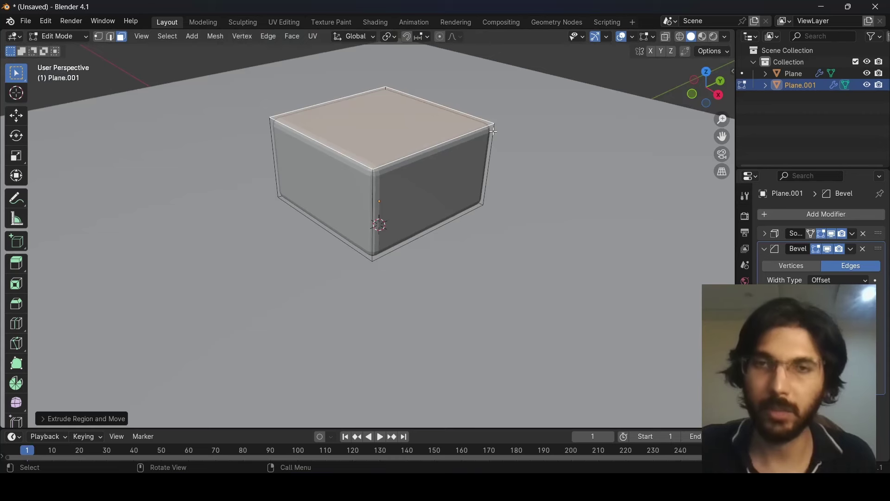
scroll(479, 133, up, 3)
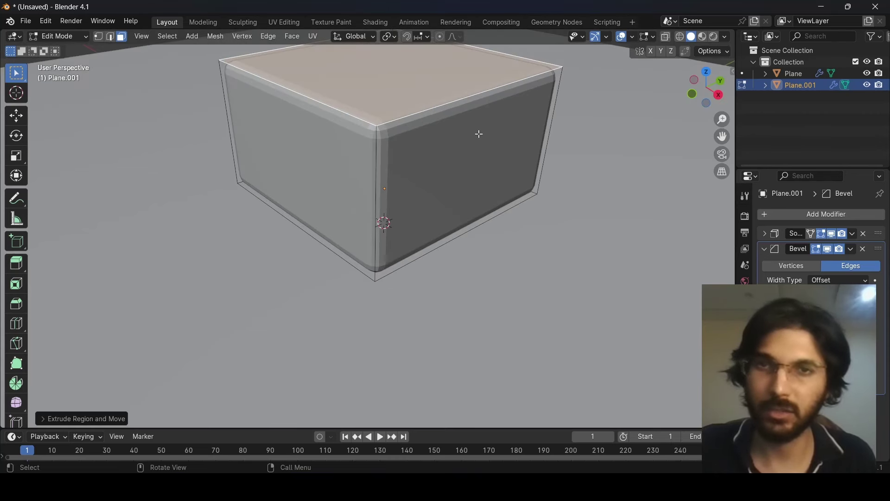
scroll(479, 134, down, 2)
scroll(479, 134, down, 2)
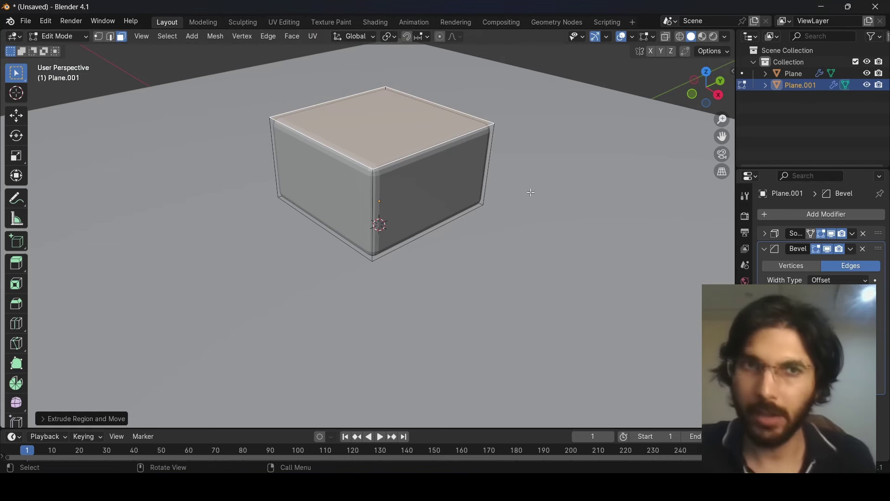
drag(722, 135, 725, 228)
scroll(414, 235, up, 3)
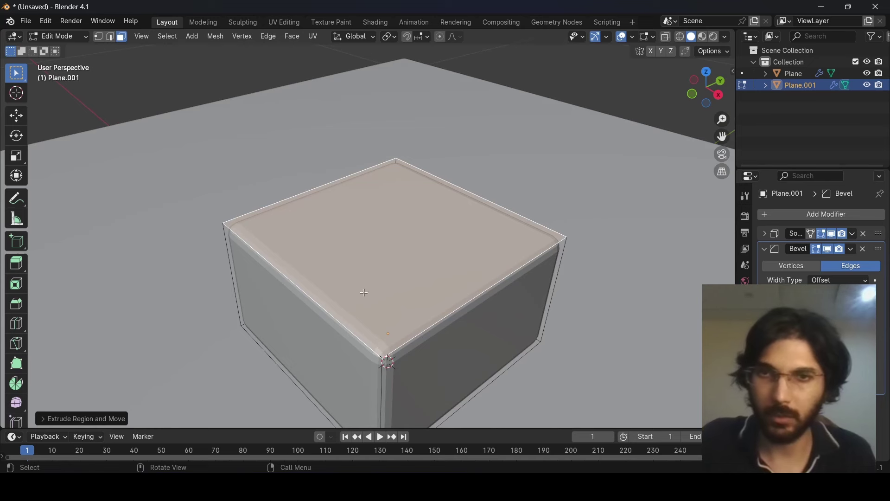
scroll(449, 250, down, 1)
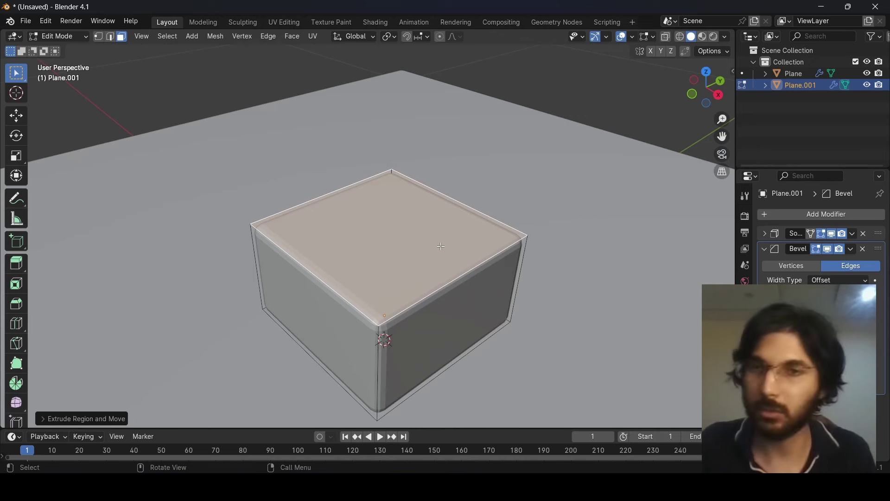
click(449, 323)
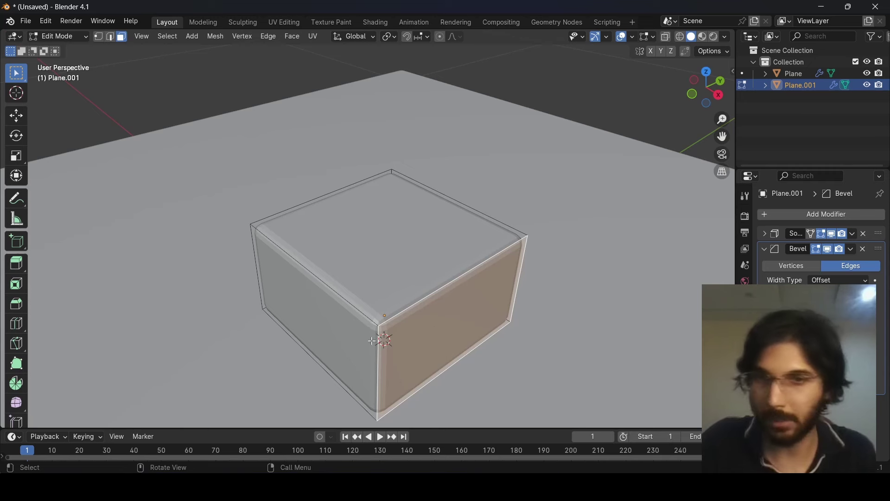
click(335, 325)
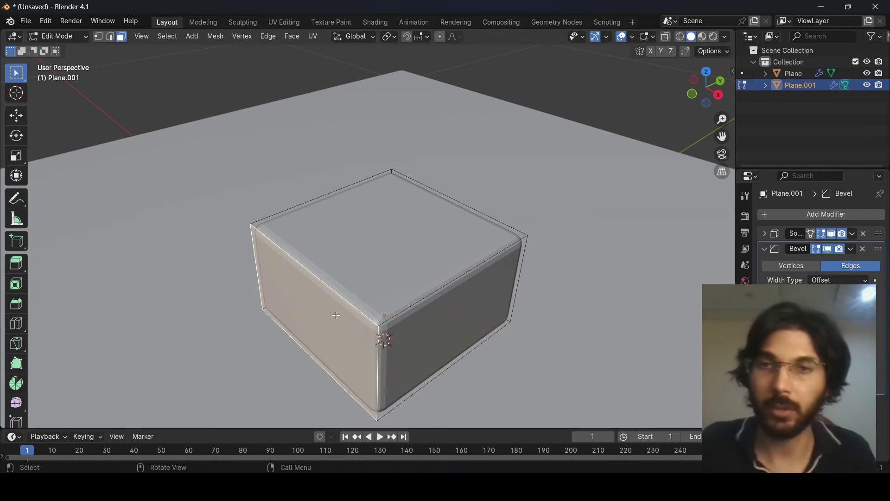
click(379, 247)
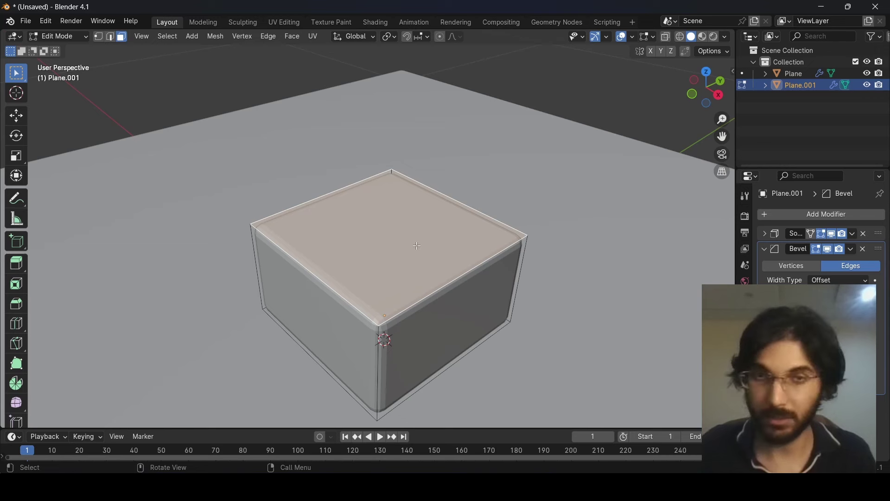
Duplicate the box's top face in place and scale the copy uniformly to about 1.19 times its size.
key(shift+d)
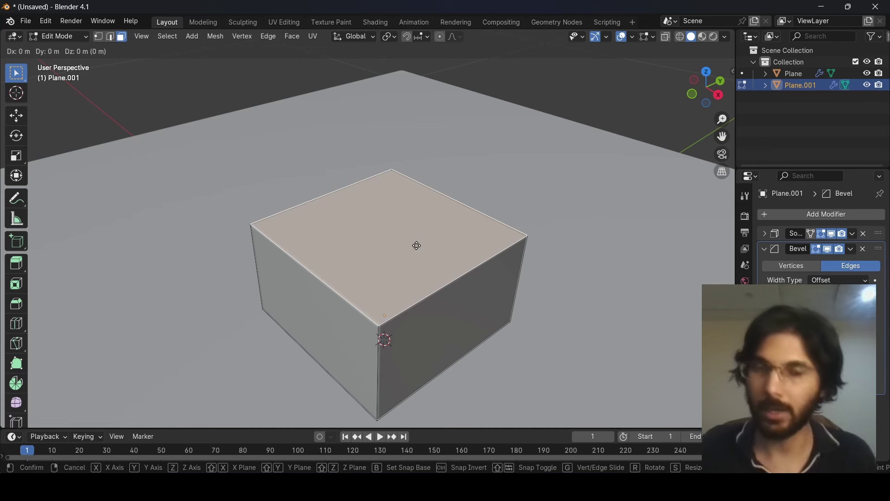
key(s)
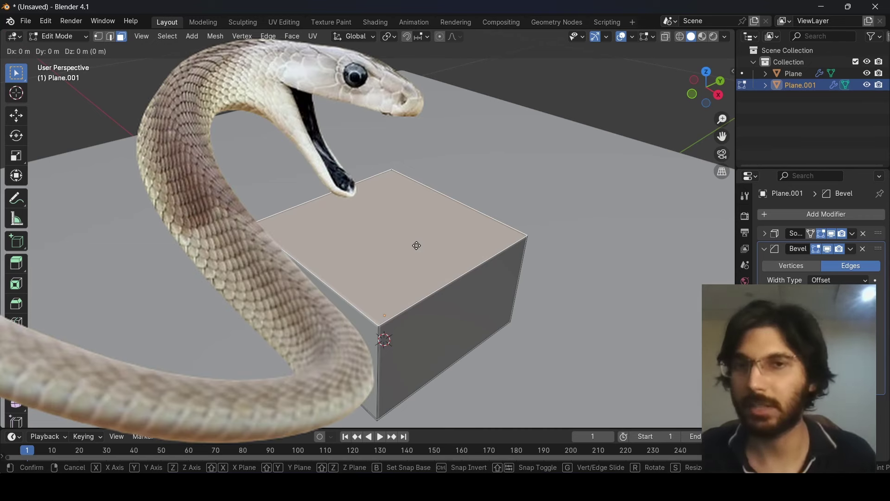
key(s)
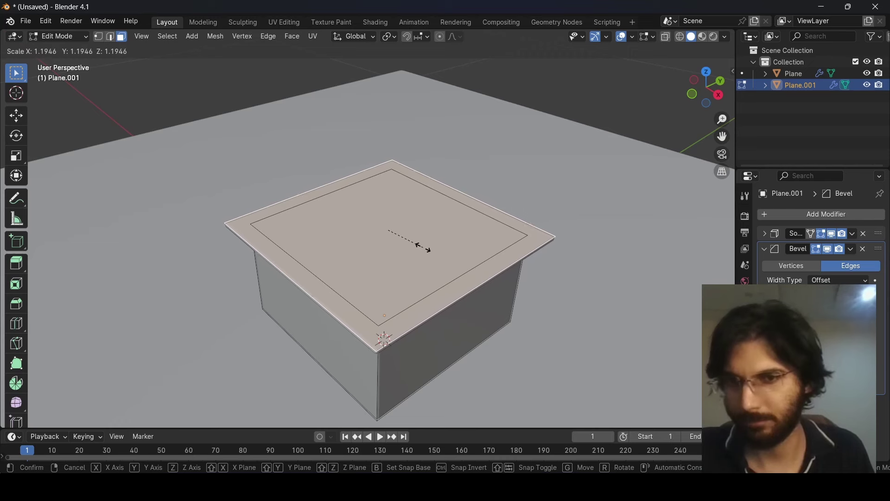
click(423, 246)
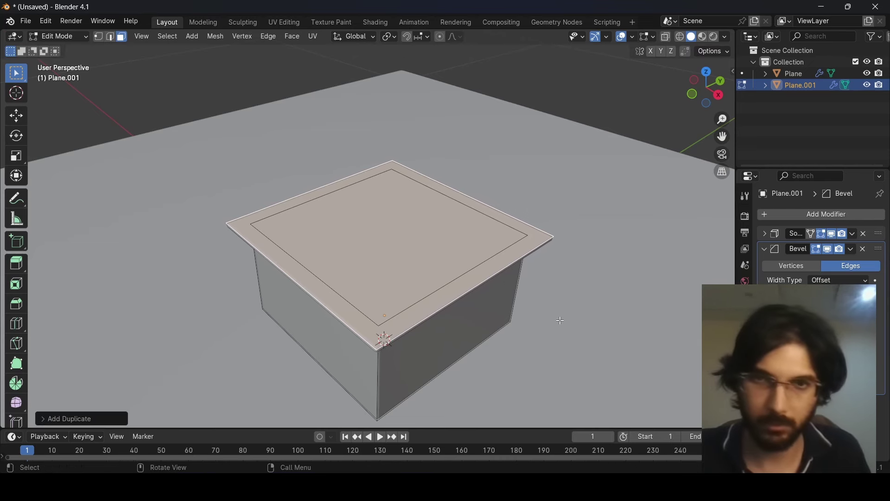
Duplicate the enlarged top face in place and scale the copy uniformly to about 0.14 times its size.
mouse_move(519, 316)
middle_down()
mouse_move(510, 314)
mouse_move(510, 264)
mouse_move(510, 318)
mouse_move(530, 315)
middle_up()
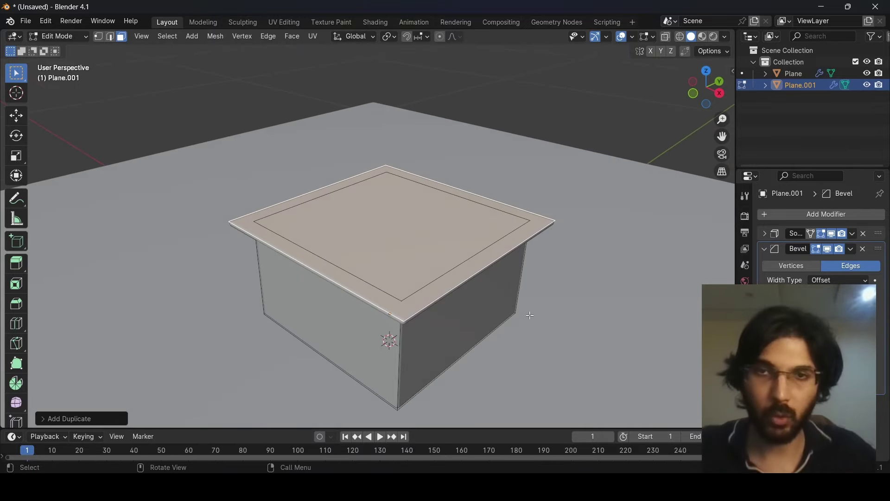
middle_drag(531, 316, 592, 399)
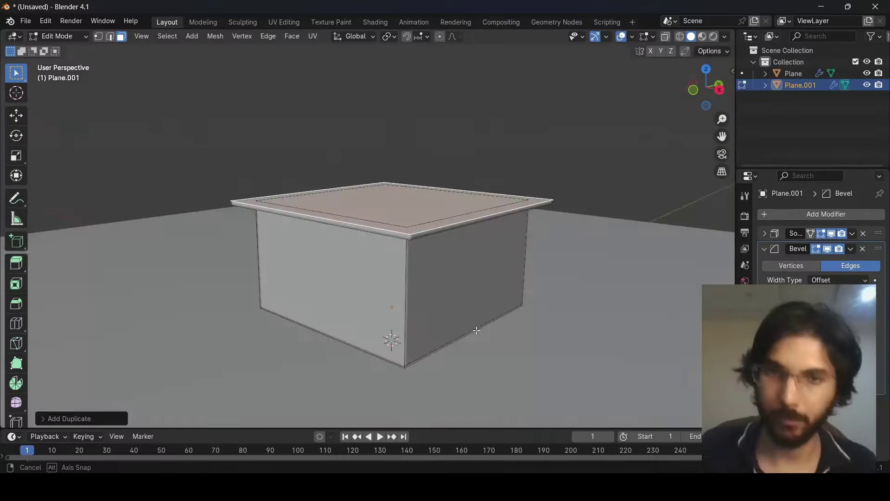
mouse_move(459, 324)
middle_down()
mouse_move(477, 318)
mouse_move(466, 324)
middle_up()
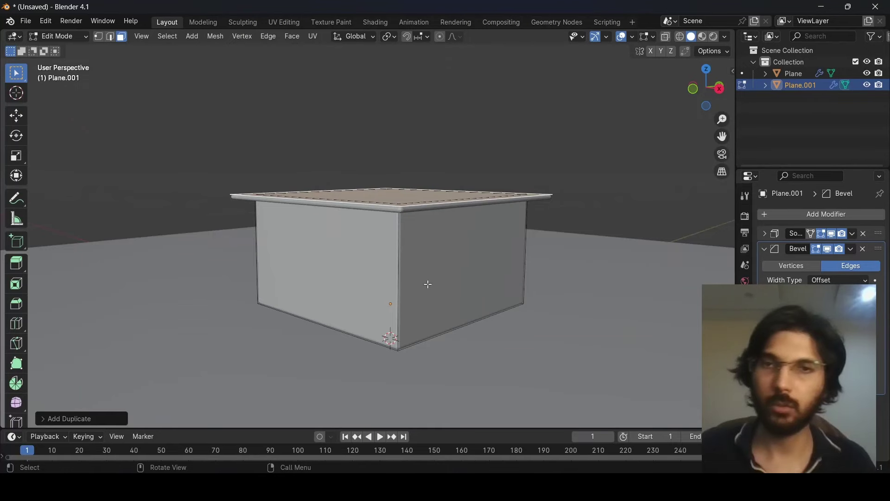
middle_drag(429, 283, 420, 319)
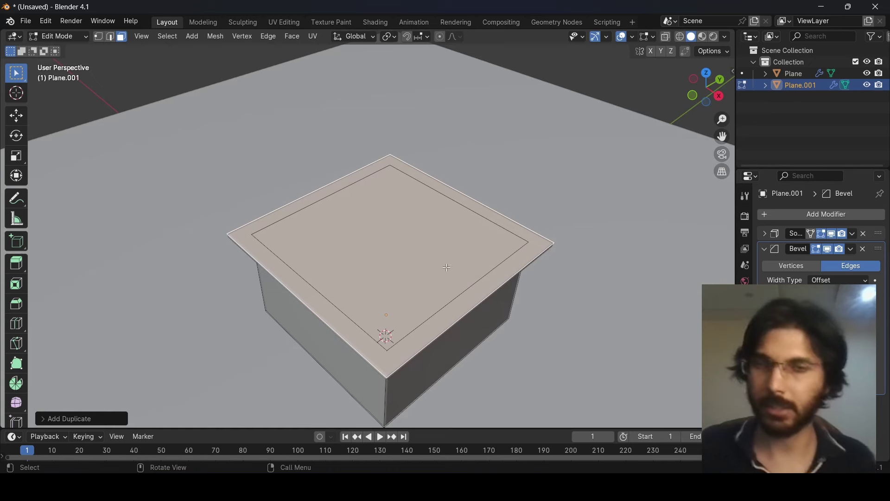
key(ctrl+z)
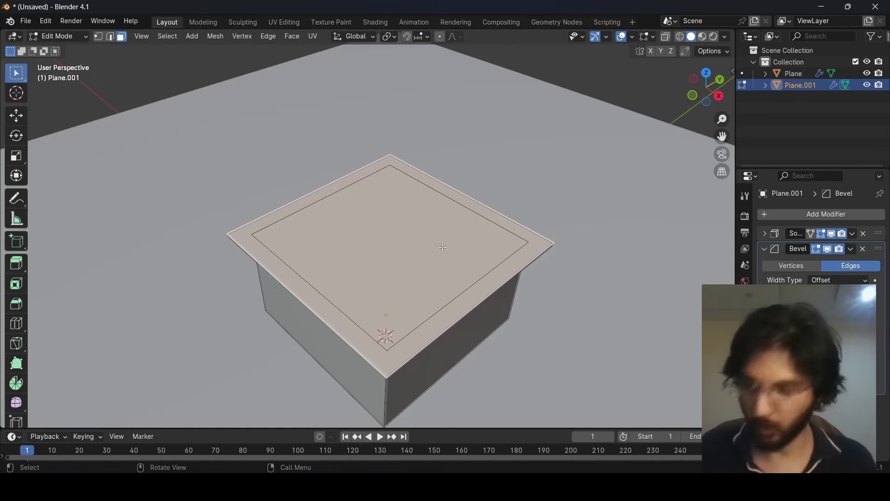
key(shift+d)
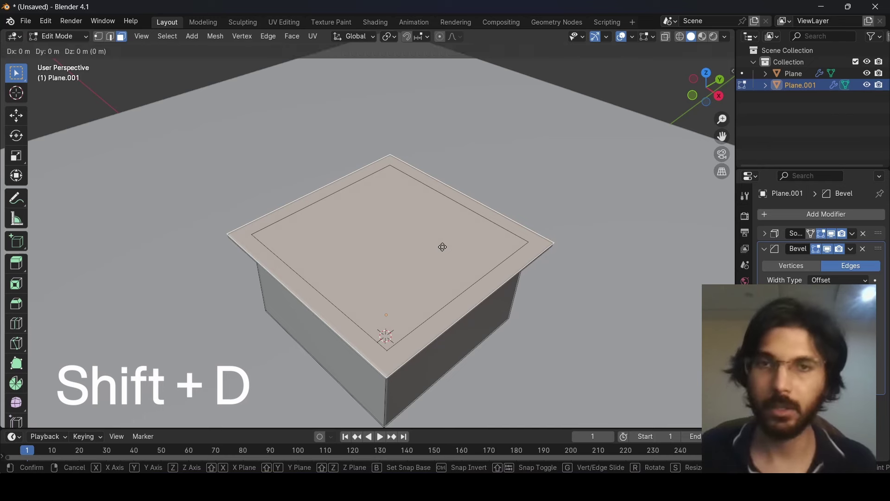
right_click(442, 247)
key(s)
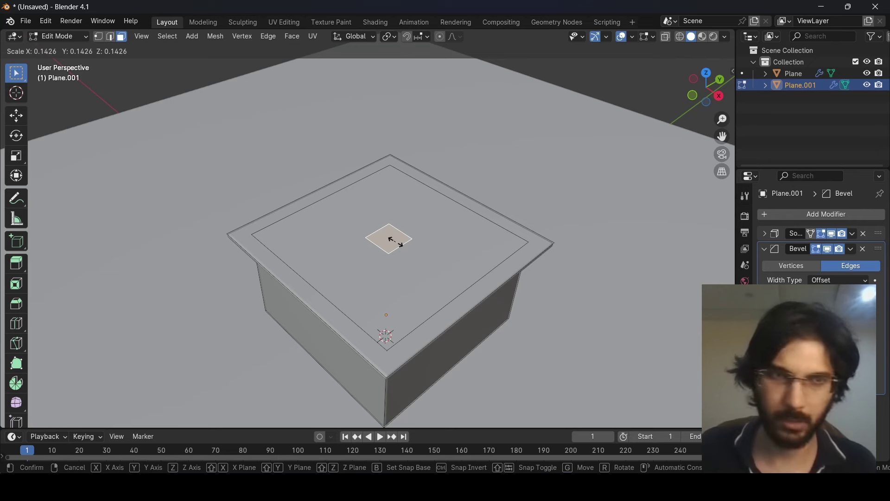
click(395, 240)
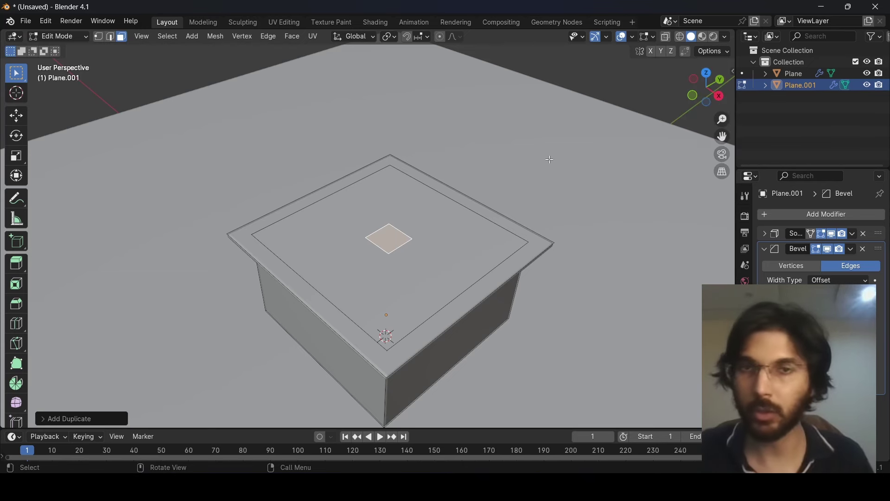
In top view, move the small square face along X and Y into the lid's negative-X, negative-Y corner, flush with the outer edges.
key(KP_7)
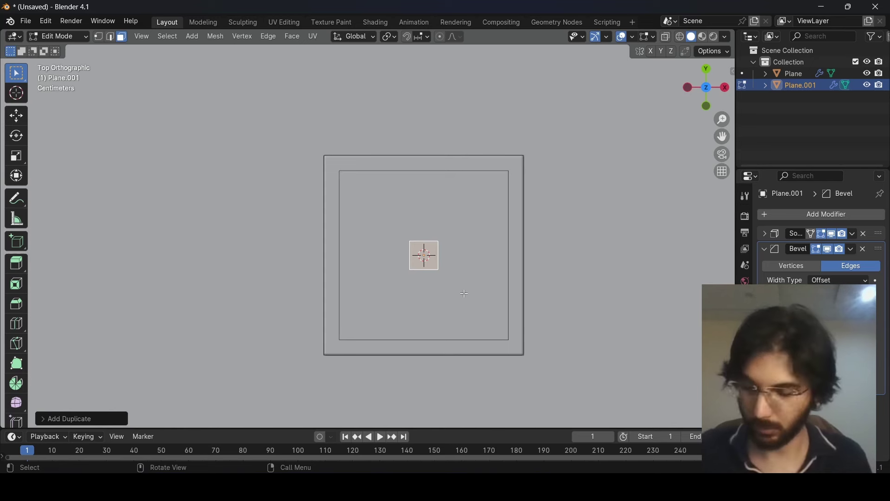
key(g)
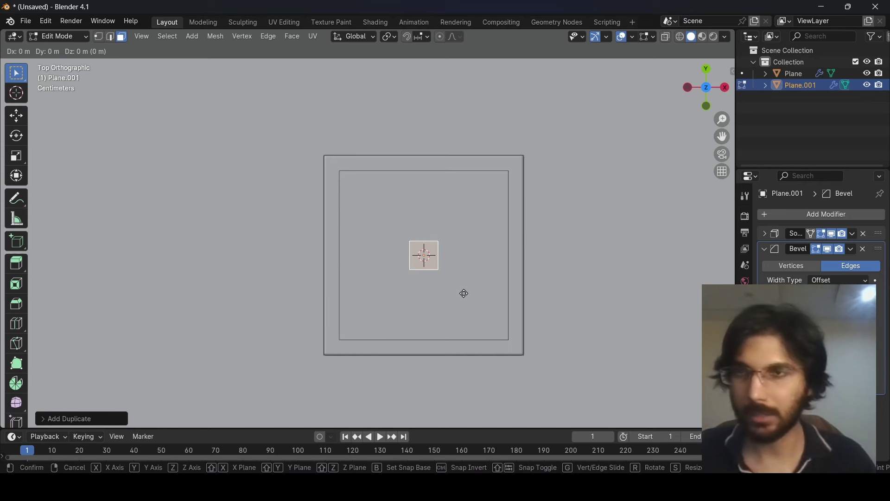
key(x)
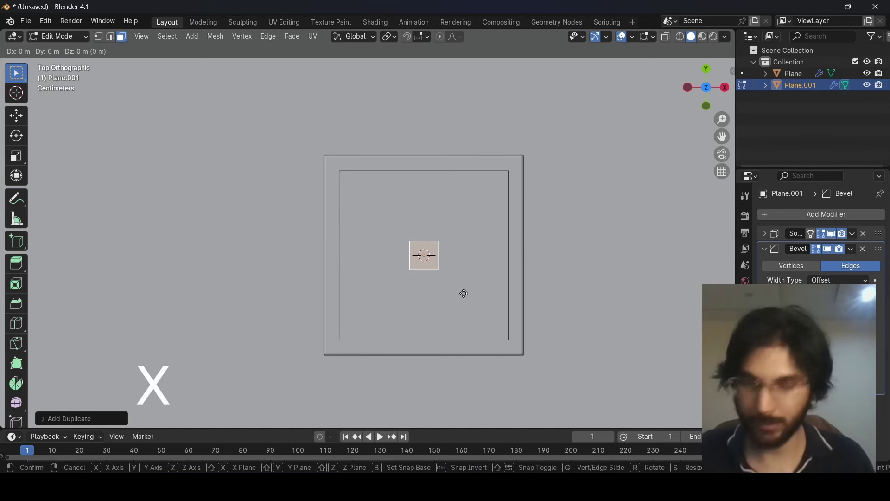
click(378, 295)
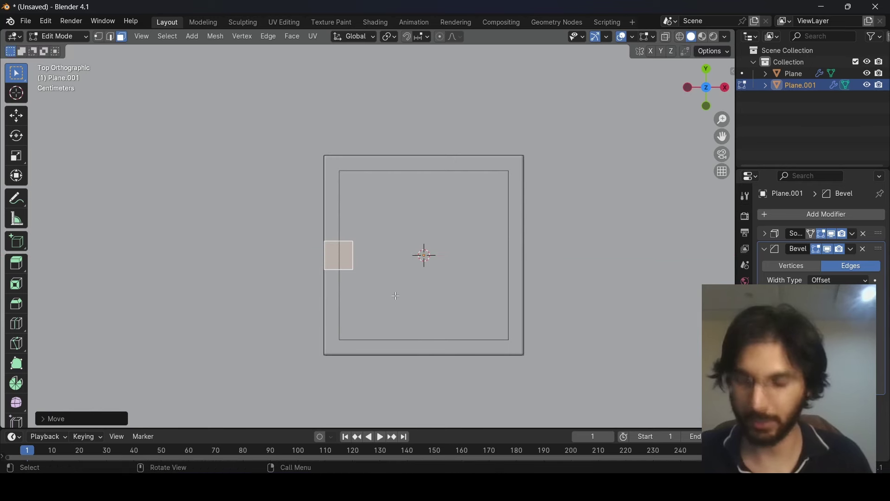
key(g)
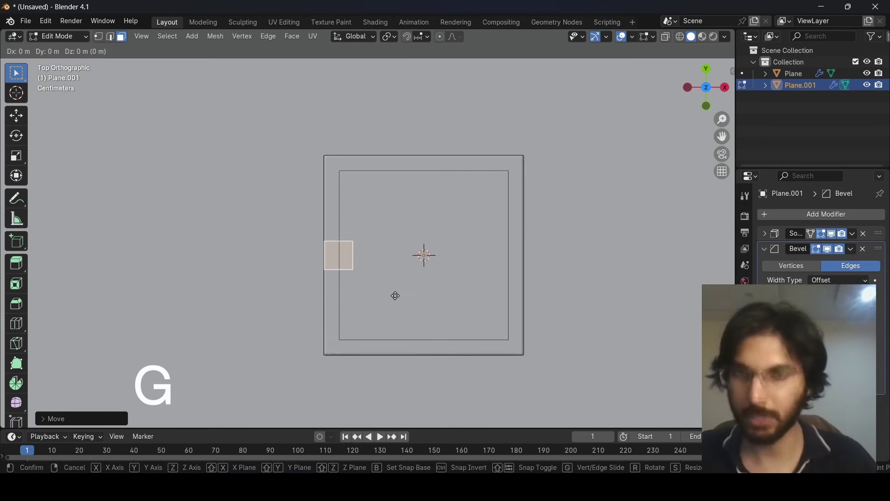
key(y)
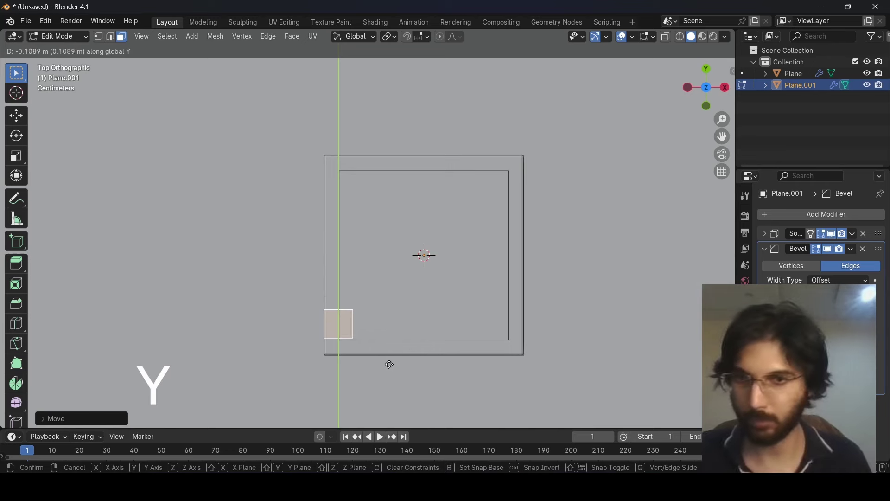
click(388, 381)
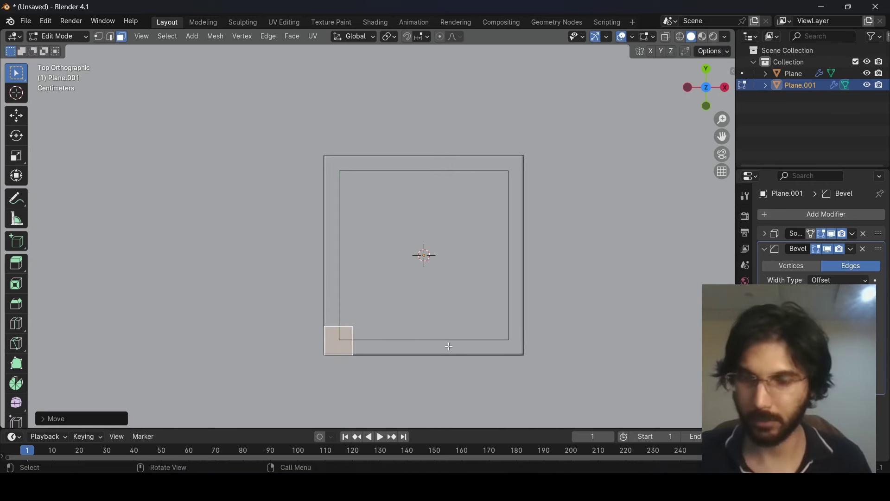
Extrude the small corner face downward along its normal by about 0.15 m to form a corner post.
middle_drag(449, 347, 510, 233)
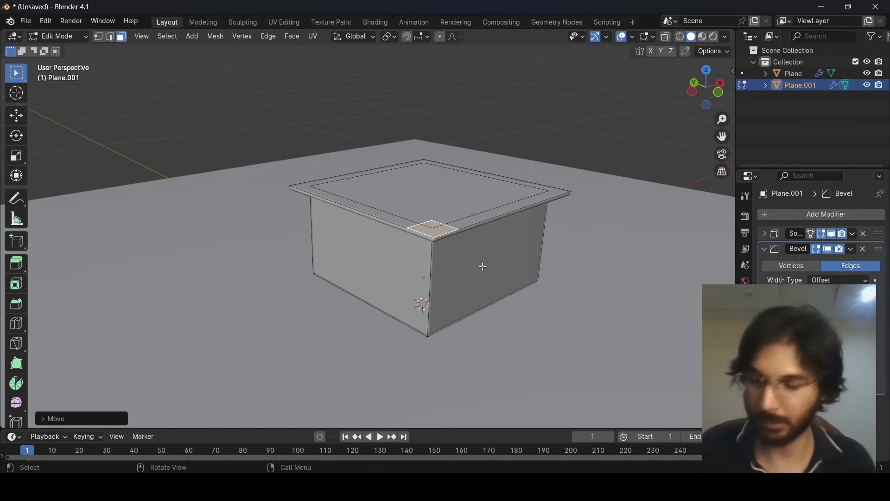
key(e)
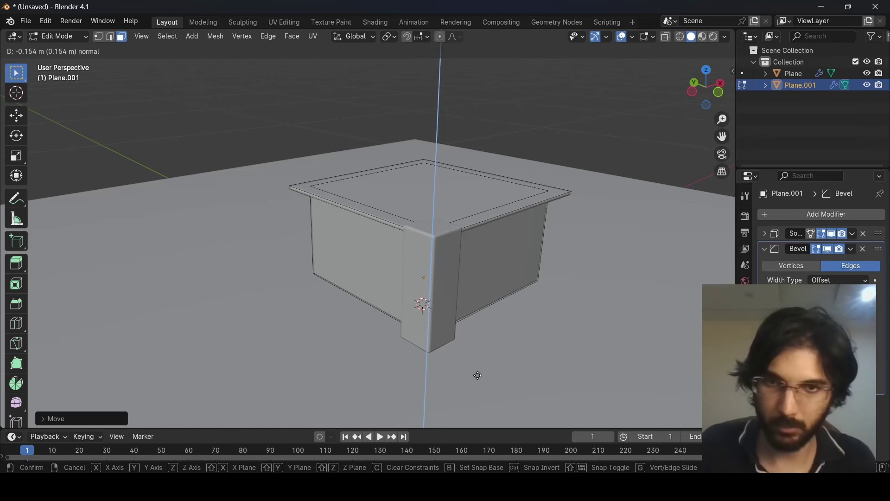
click(478, 378)
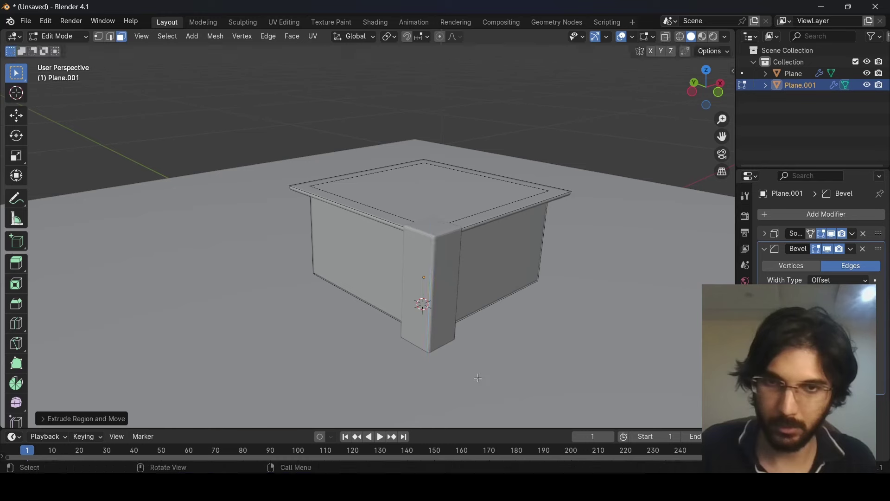
middle_drag(515, 330, 520, 312)
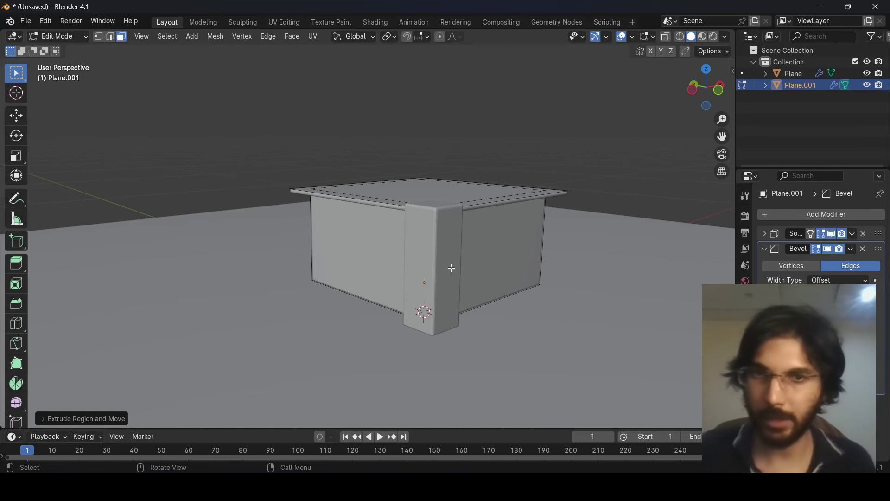
scroll(473, 238, up, 5)
scroll(473, 238, down, 5)
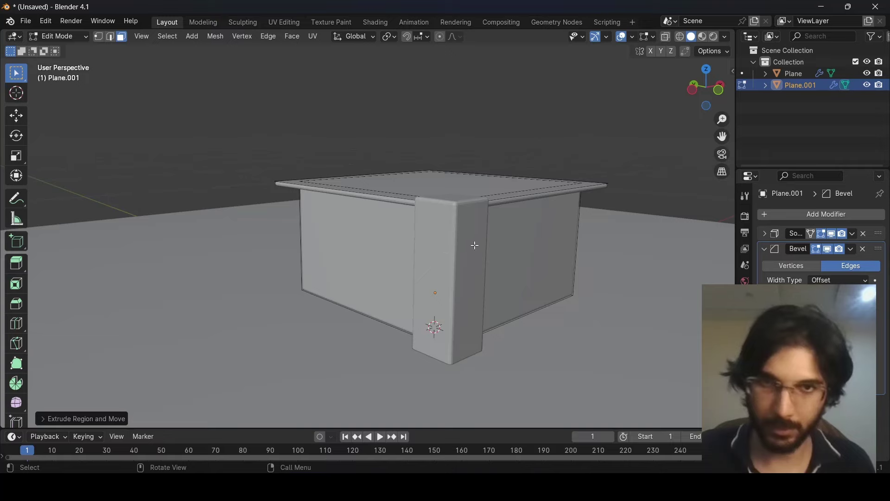
mouse_move(520, 246)
middle_down()
mouse_move(429, 294)
mouse_move(472, 267)
mouse_move(500, 278)
mouse_move(493, 252)
mouse_move(522, 251)
mouse_move(510, 250)
middle_up()
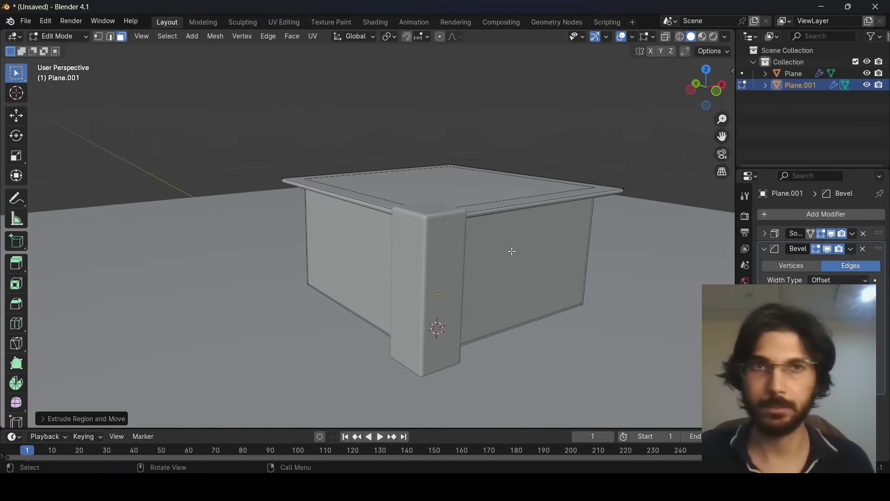
Turn on X-ray and select all linked faces of the corner post.
click(666, 37)
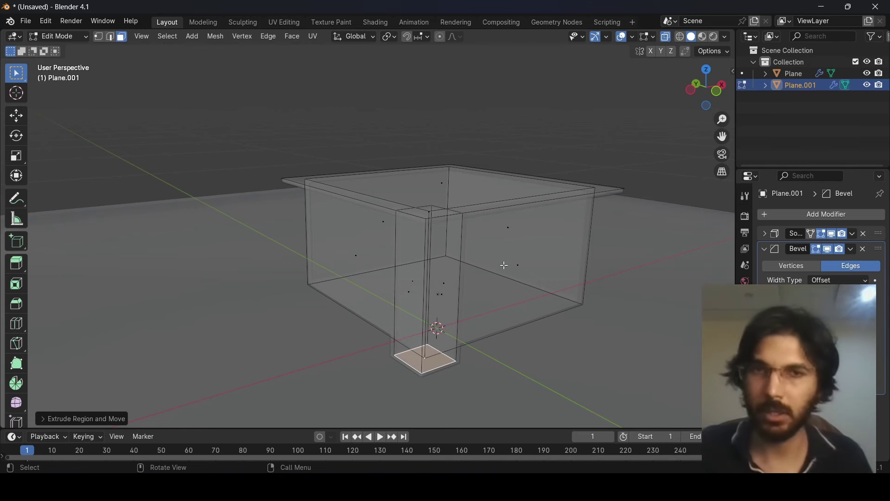
scroll(455, 284, up, 2)
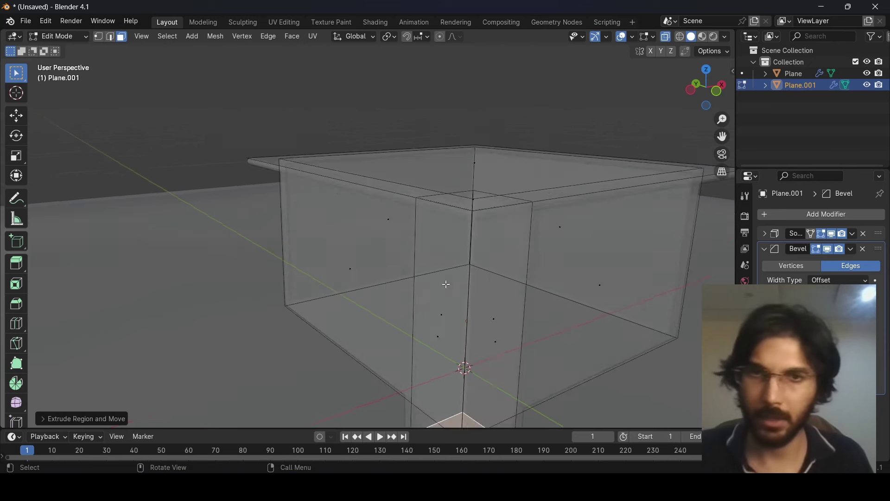
scroll(461, 324, down, 1)
click(473, 297)
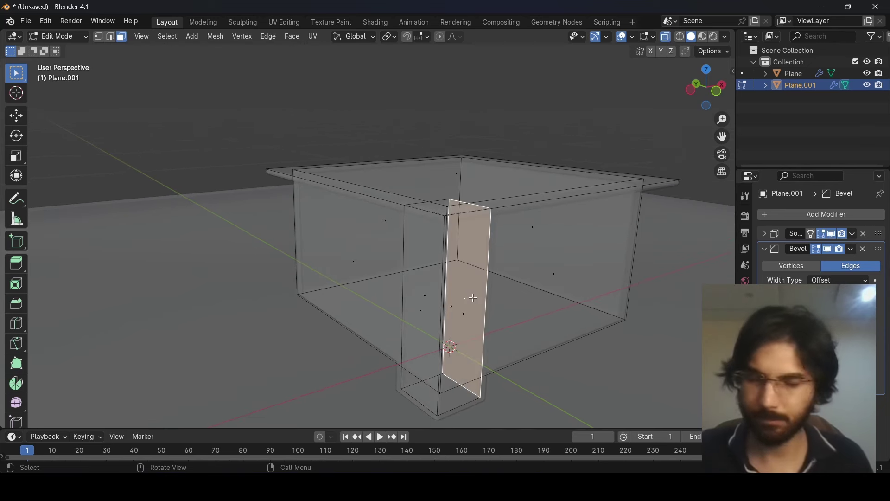
key(l)
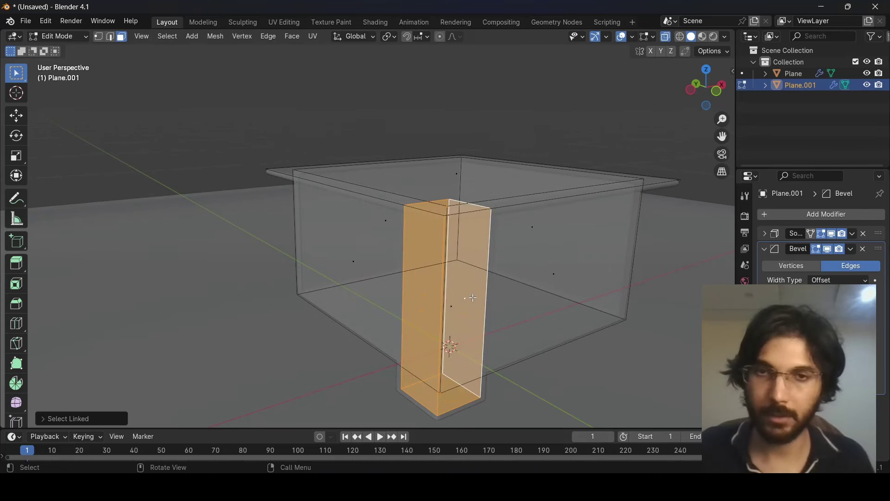
Add a Mirror modifier across the X and Y axes to repeat the post at all four corners, and turn off X-ray.
click(747, 344)
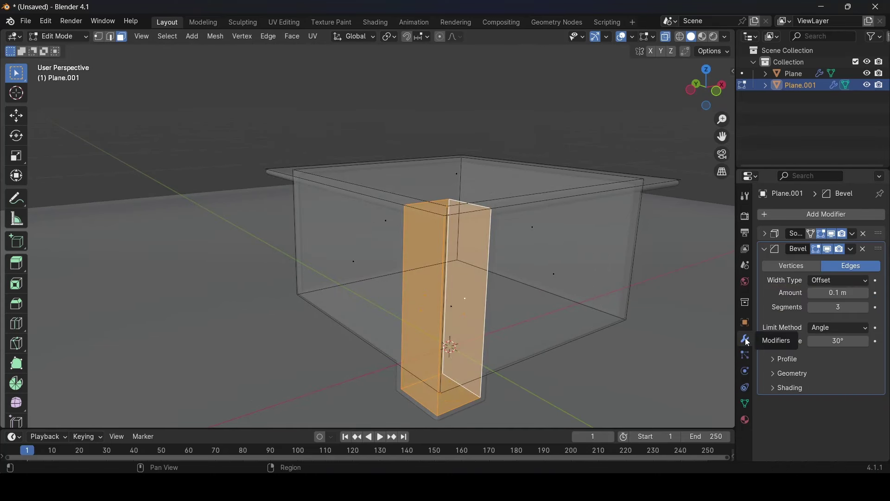
click(812, 214)
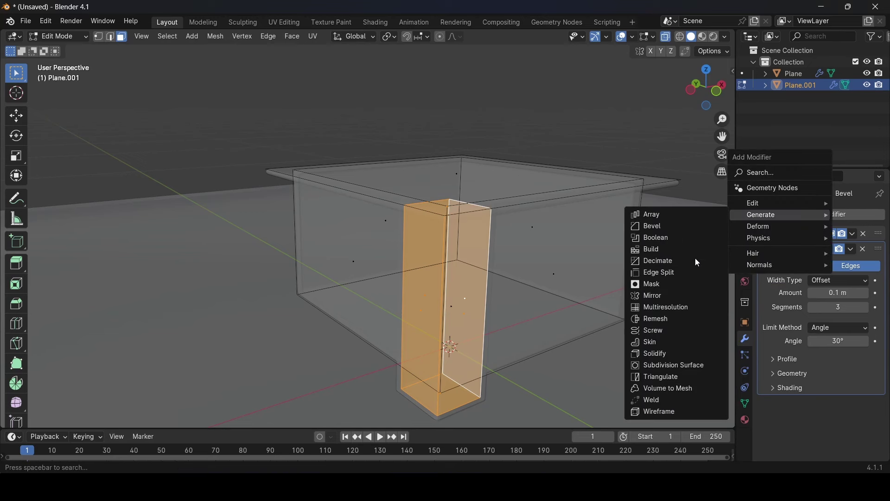
click(661, 297)
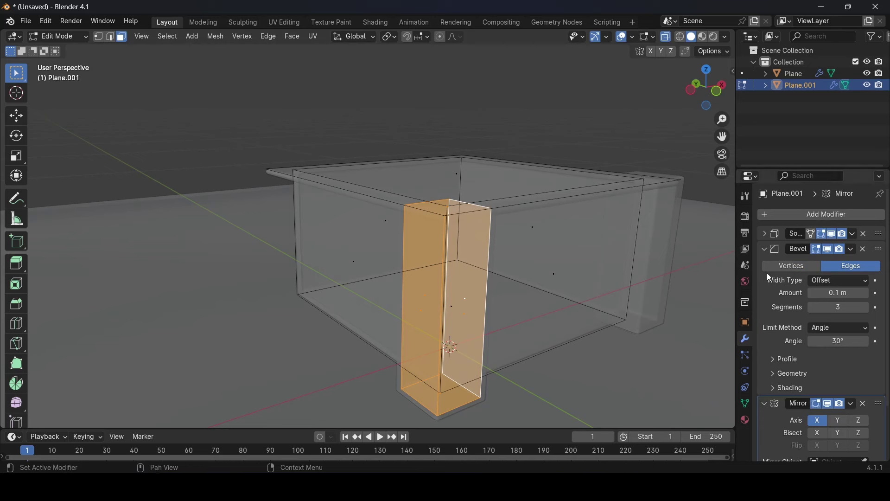
click(766, 250)
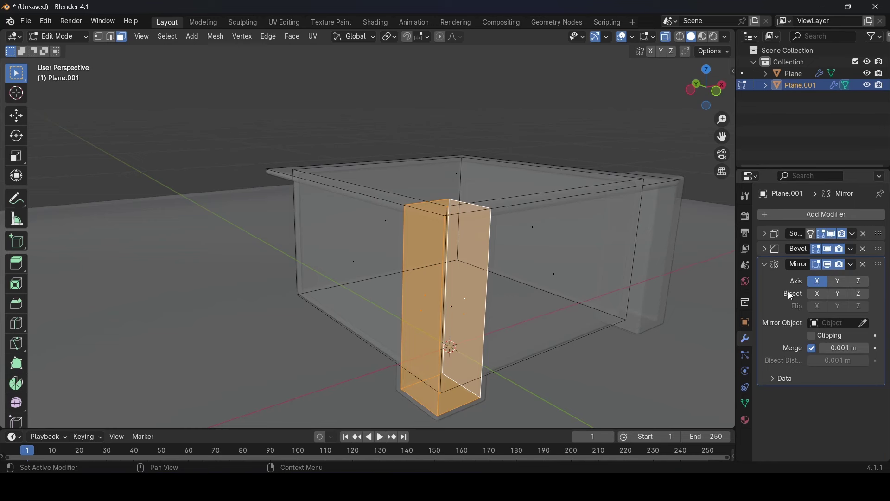
click(837, 287)
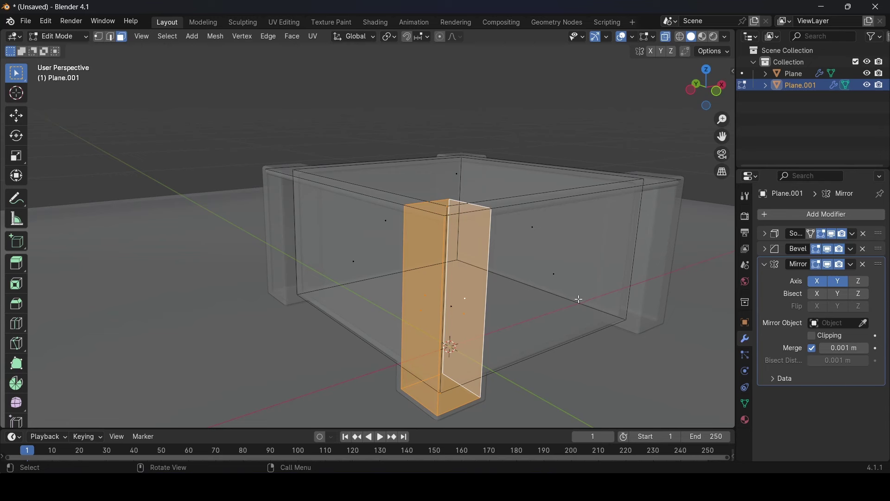
click(667, 41)
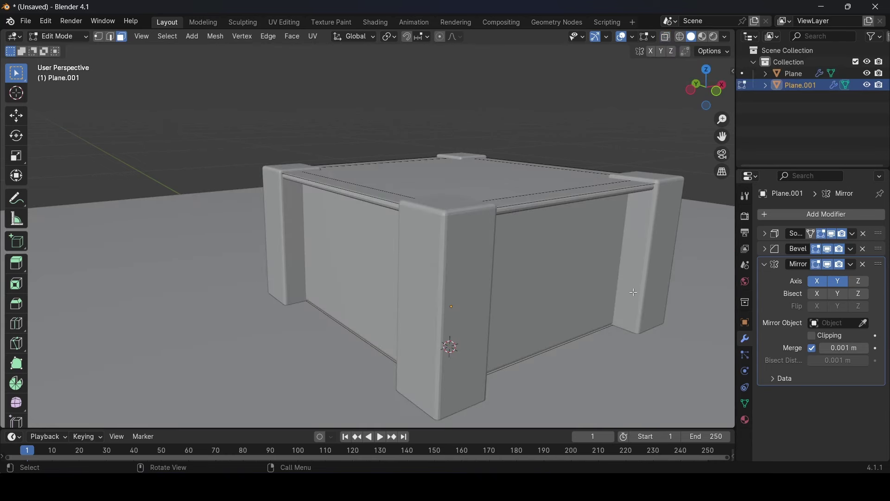
scroll(599, 297, down, 4)
middle_drag(489, 275, 506, 294)
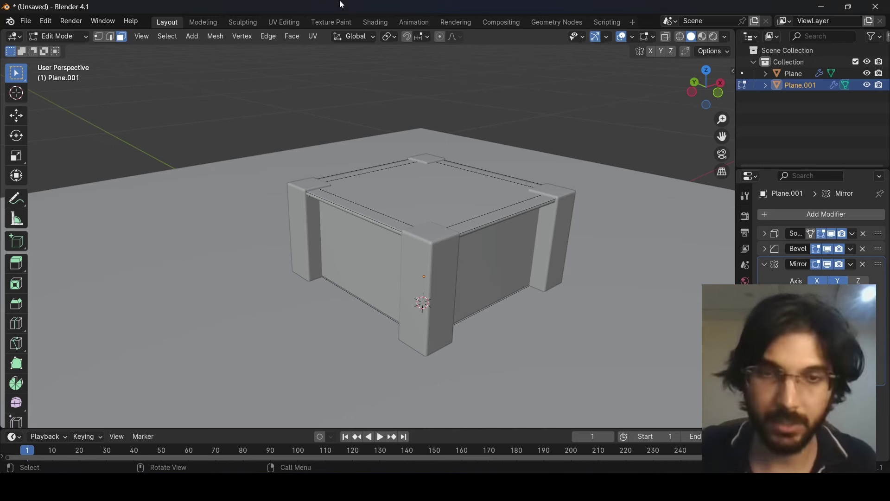
Save the scene as untitled.blend in the Downloads folder.
key(ctrl+s)
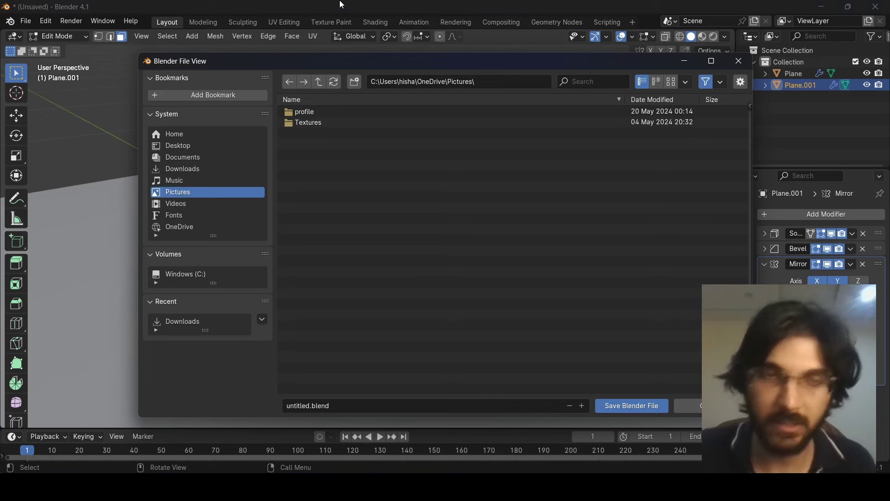
click(182, 168)
click(632, 405)
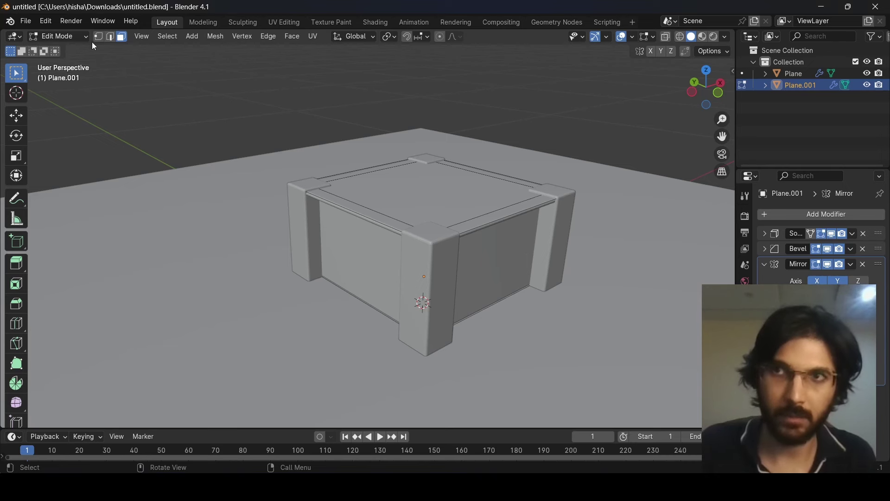
Add a horizontal loop cut around the box body near mid-height, dividing the front panel into two faces.
click(505, 259)
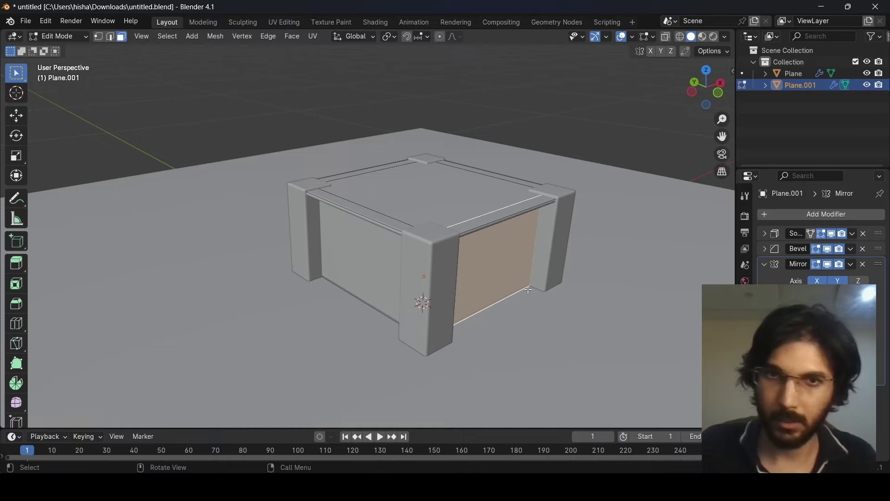
middle_drag(527, 288, 482, 274)
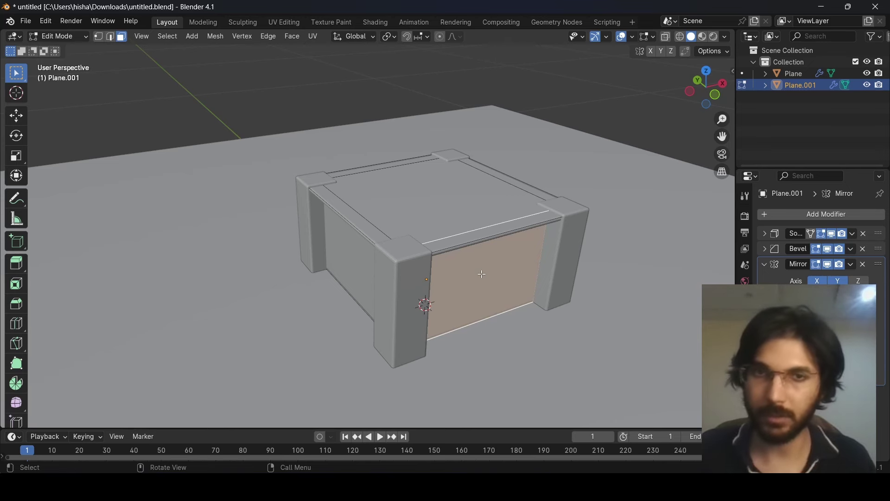
middle_drag(486, 271, 519, 292)
key(ctrl+r)
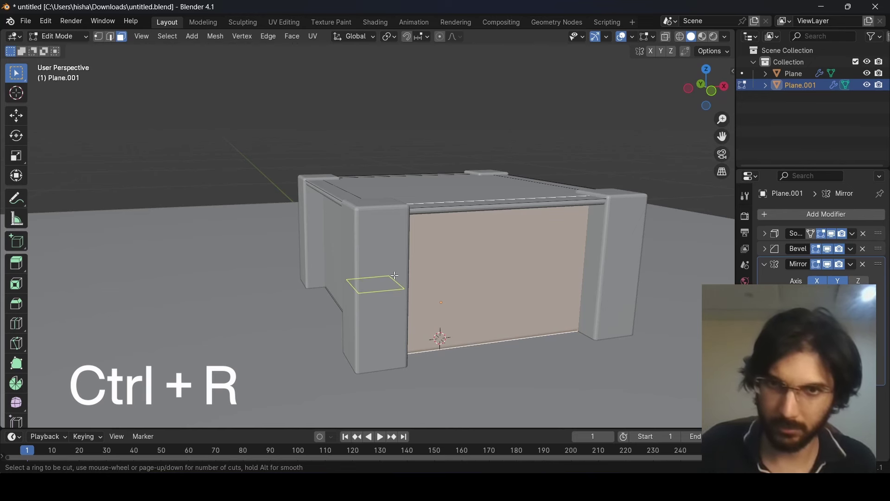
click(593, 248)
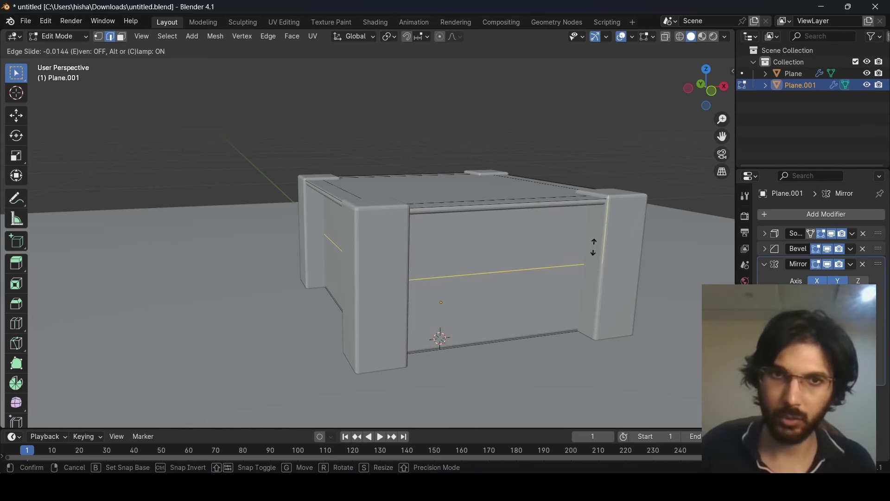
click(593, 251)
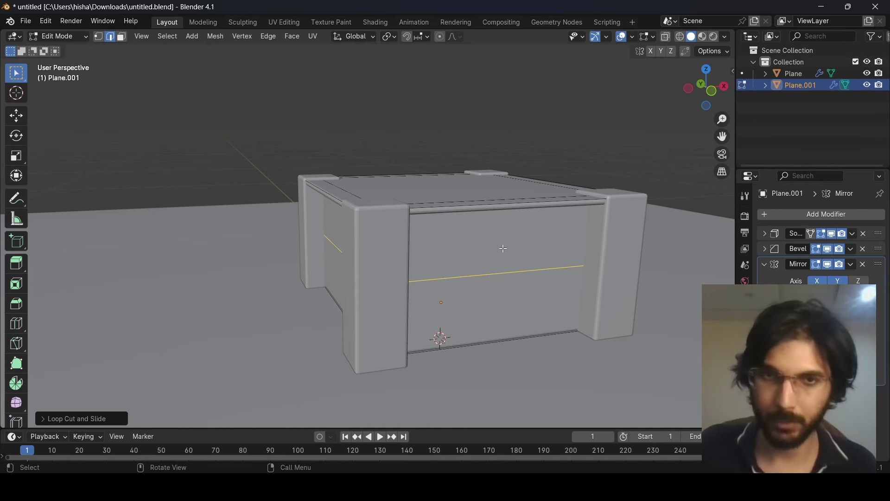
mouse_move(503, 248)
mouse_down()
mouse_move(506, 261)
mouse_move(498, 235)
mouse_move(507, 301)
mouse_move(496, 242)
mouse_up()
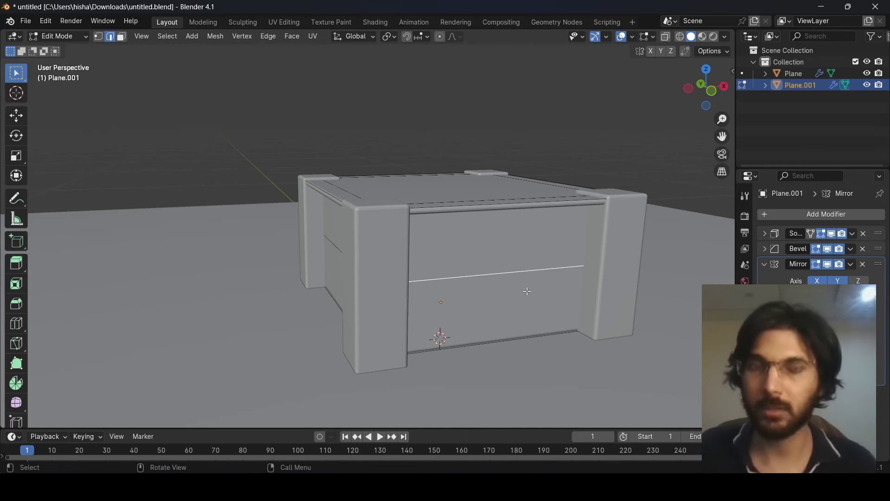
Select the upper and lower front faces together and inset them individually with a thickness of about 0.156 m.
key(3)
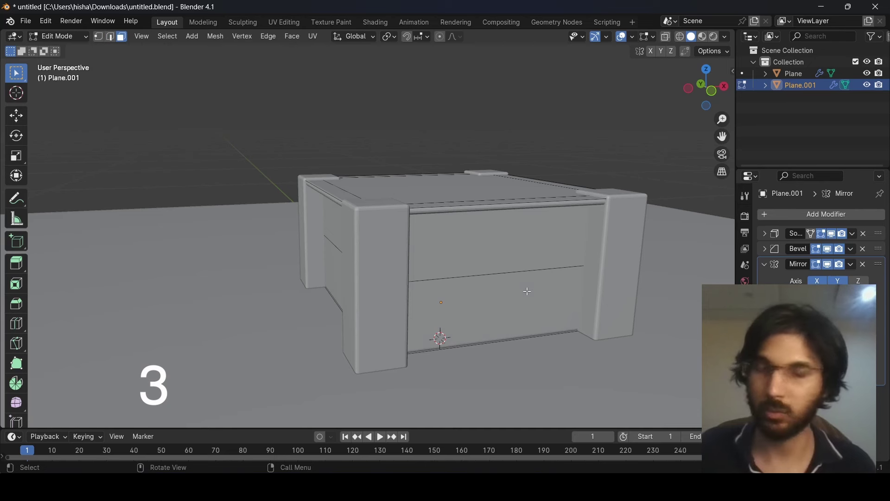
click(508, 251)
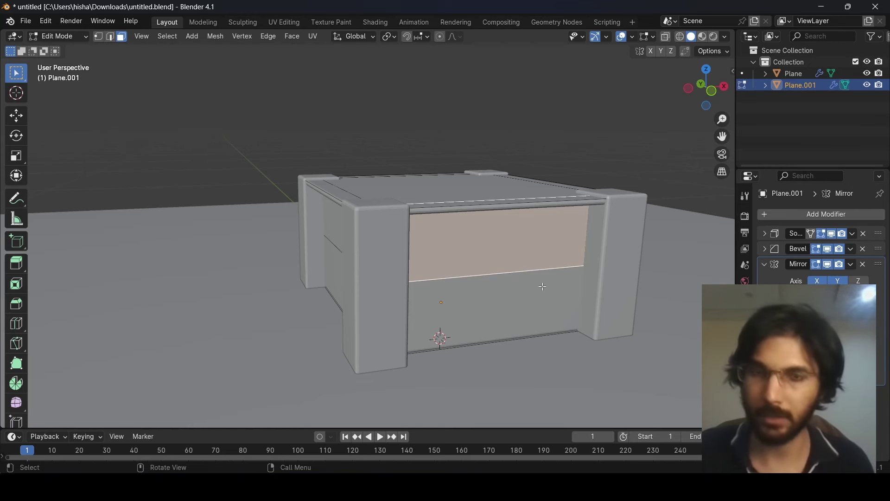
click(531, 289)
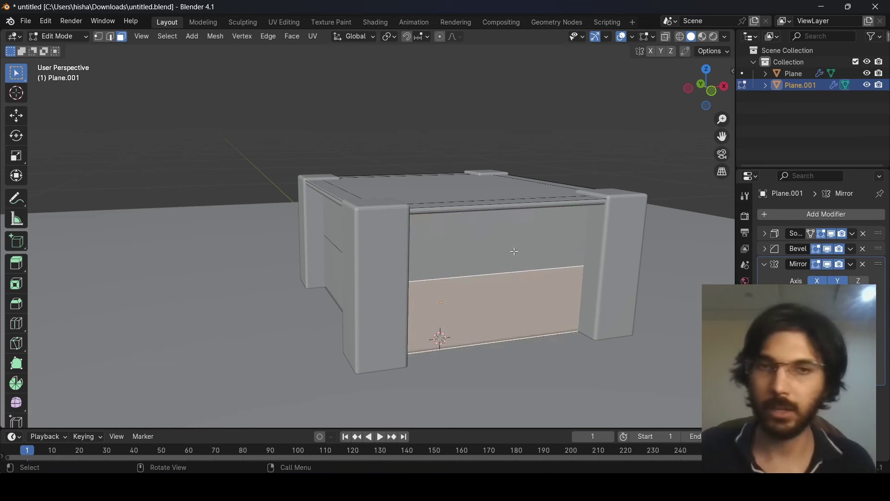
click(515, 251)
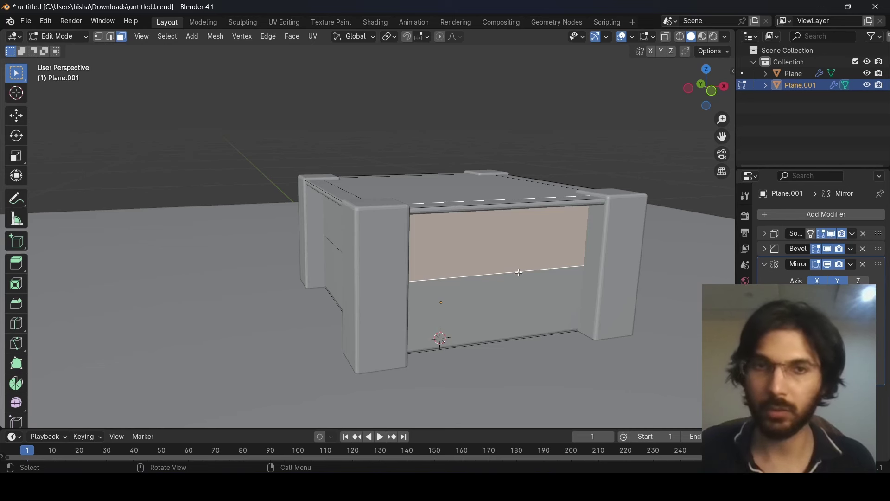
shift+click(522, 302)
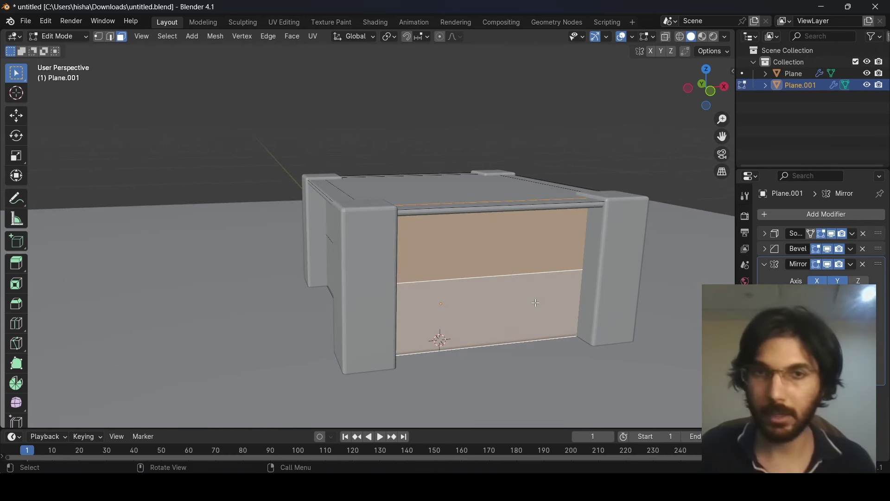
key(i)
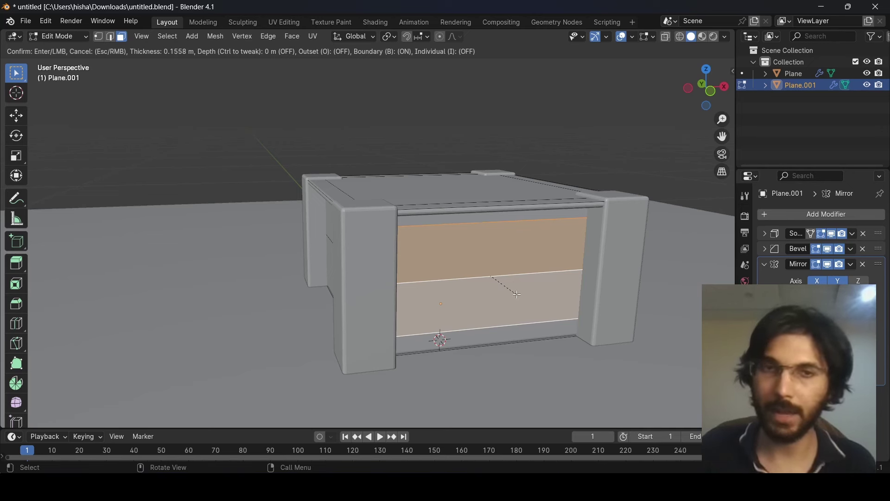
key(i)
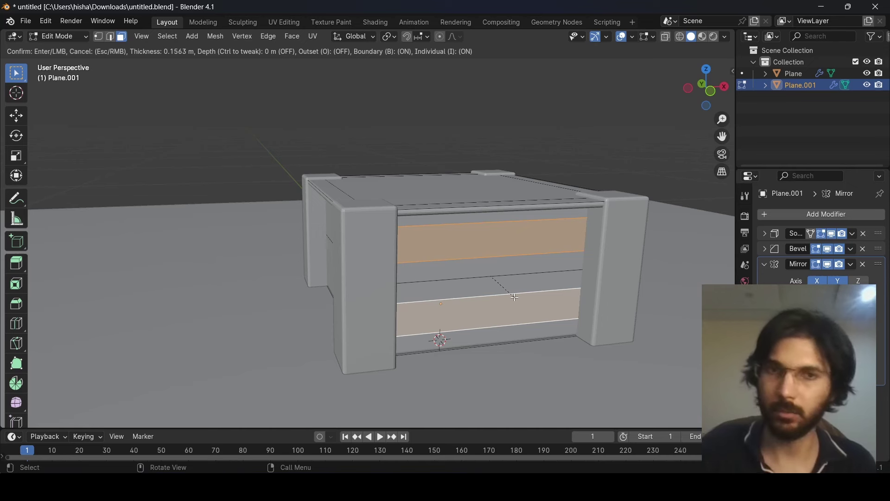
click(514, 297)
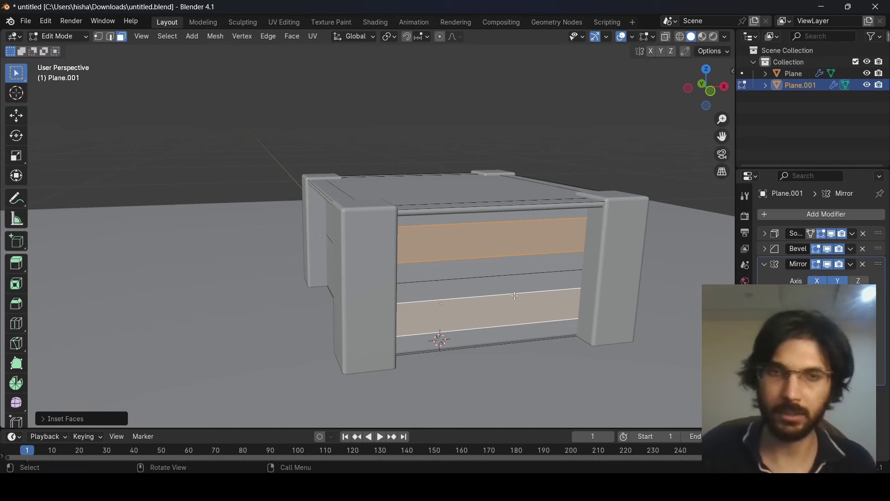
Scale the two inset front faces down uniformly to about 0.88.
middle_drag(648, 281, 526, 318)
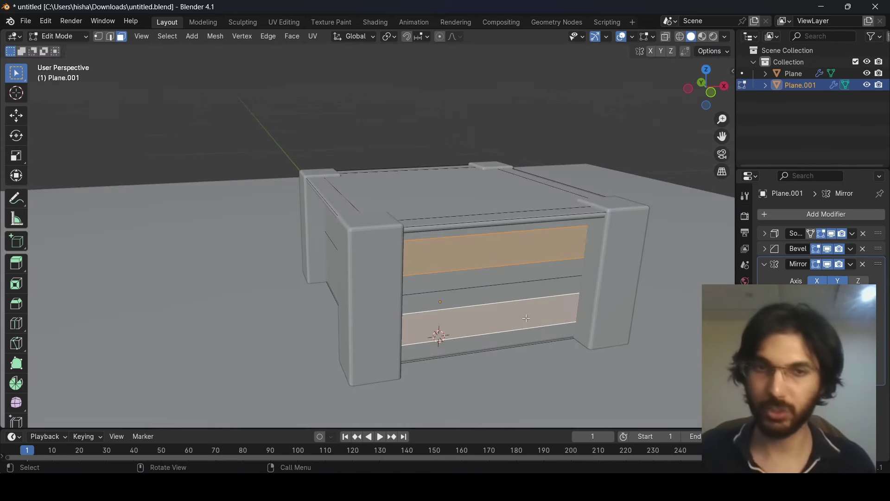
key(s)
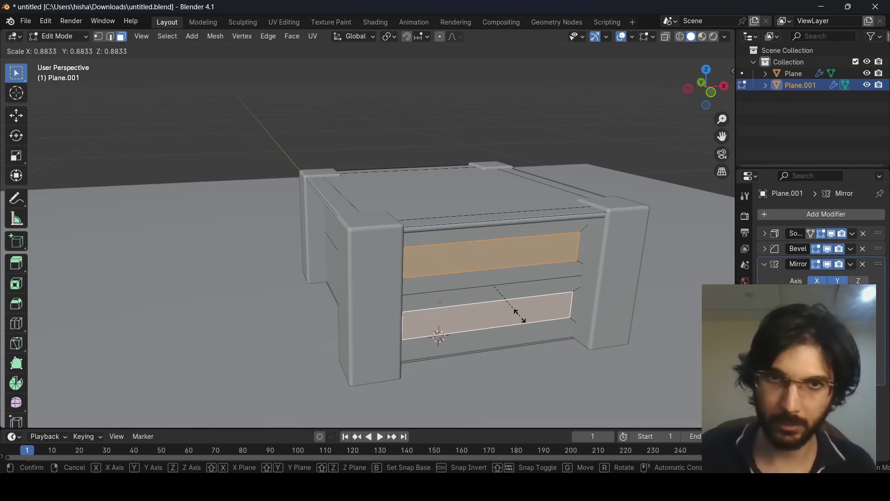
click(519, 317)
Extrude the two inset front faces outward about 0.007 m to form raised drawer fronts, and clear the selection.
middle_drag(559, 359, 531, 350)
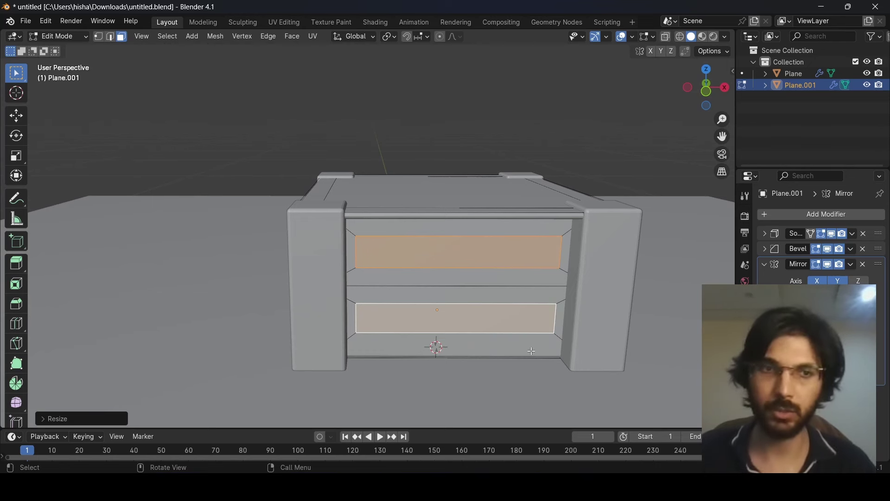
key(e)
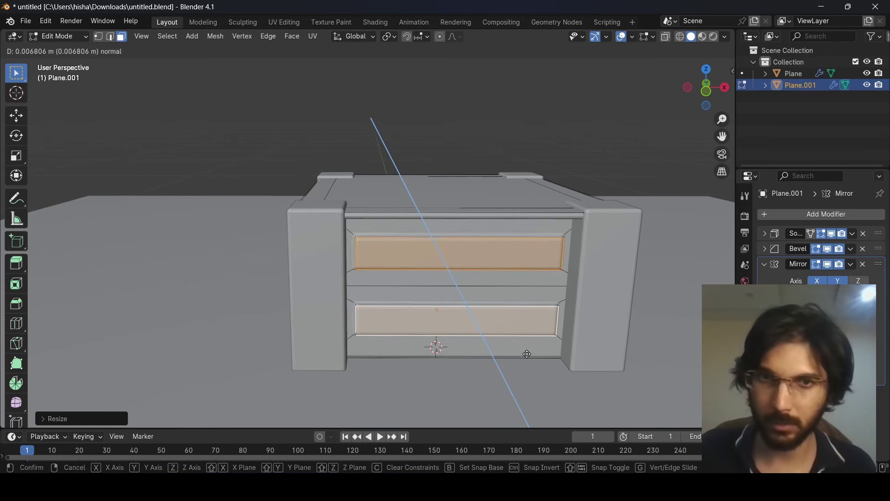
click(527, 354)
scroll(449, 367, up, 8)
middle_drag(449, 368, 391, 334)
scroll(375, 302, down, 8)
scroll(297, 235, up, 6)
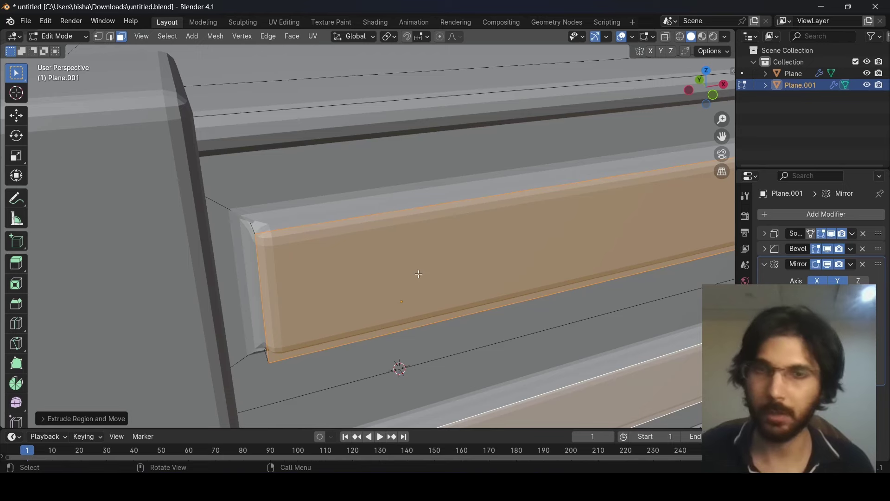
scroll(418, 273, down, 8)
middle_drag(418, 274, 542, 283)
click(350, 80)
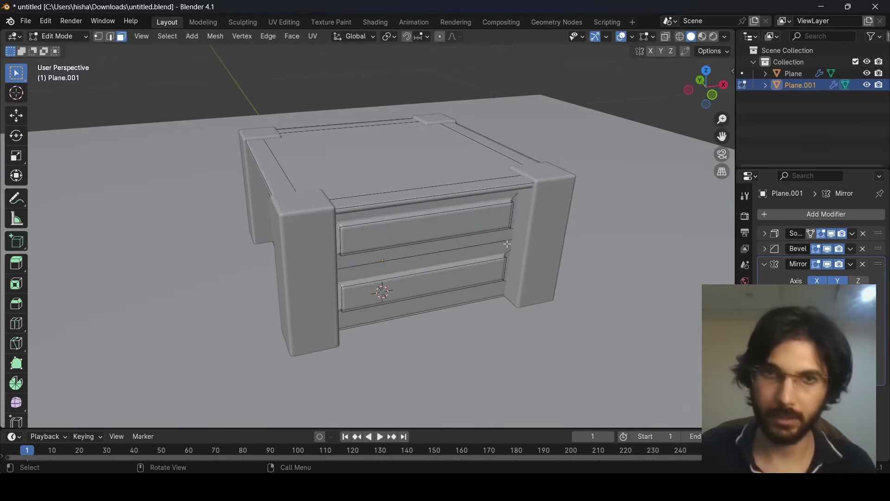
Return to Object Mode and deselect the box to view its drawer fronts.
middle_drag(507, 244, 480, 258)
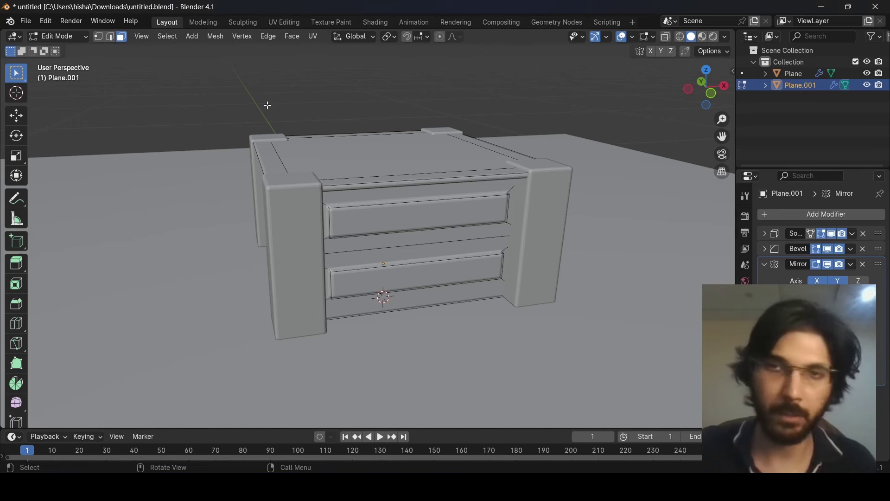
key(Tab)
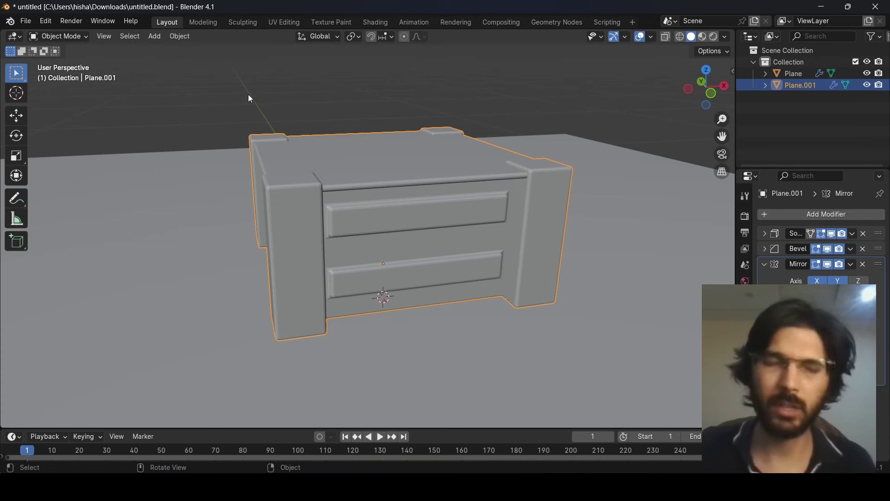
click(74, 38)
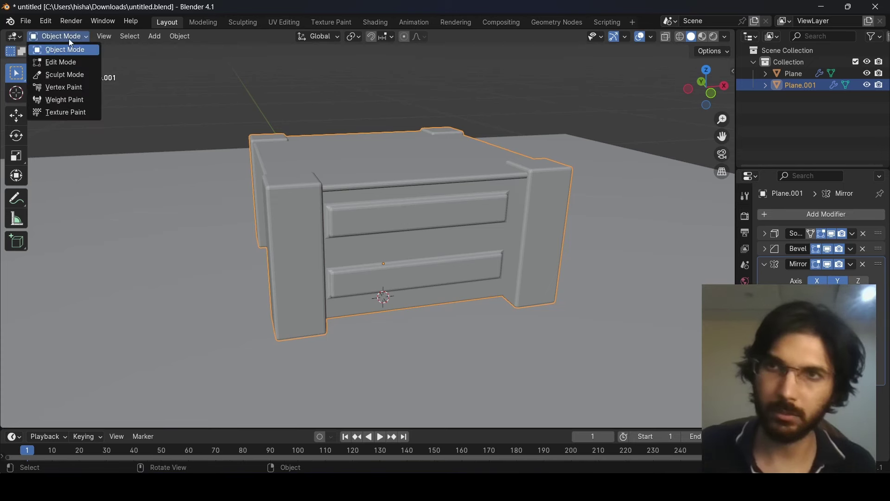
click(239, 84)
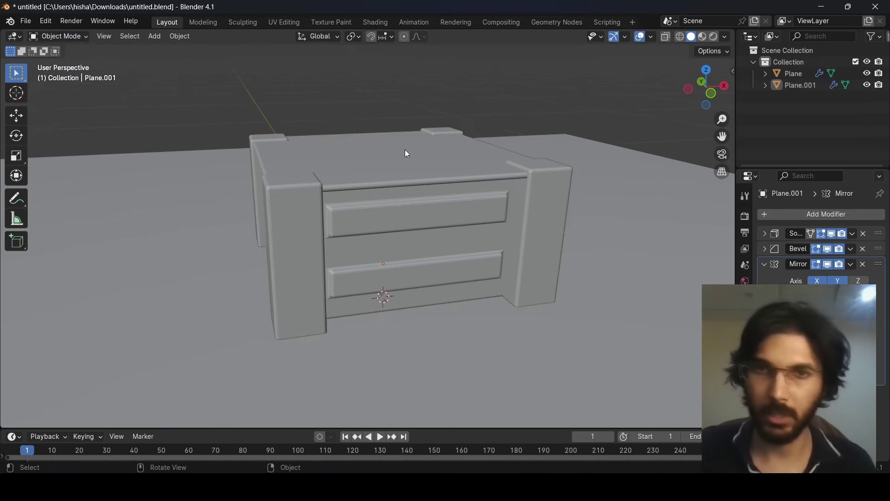
scroll(482, 258, up, 3)
scroll(461, 255, down, 1)
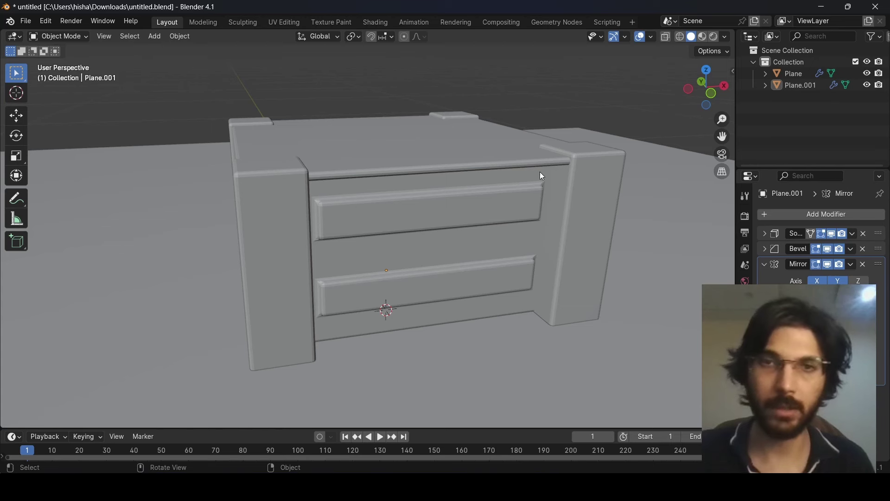
scroll(540, 173, down, 2)
scroll(479, 228, up, 3)
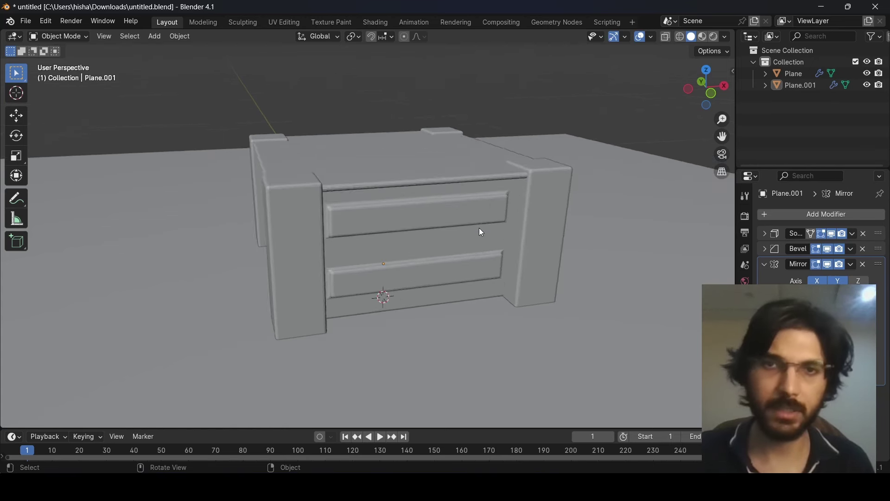
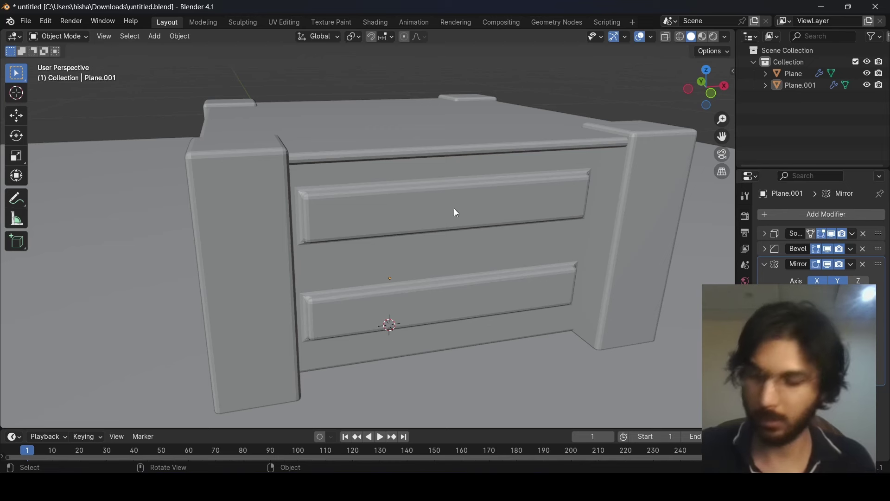
Place the 3D cursor on the middle of the upper drawer front.
key(shift)
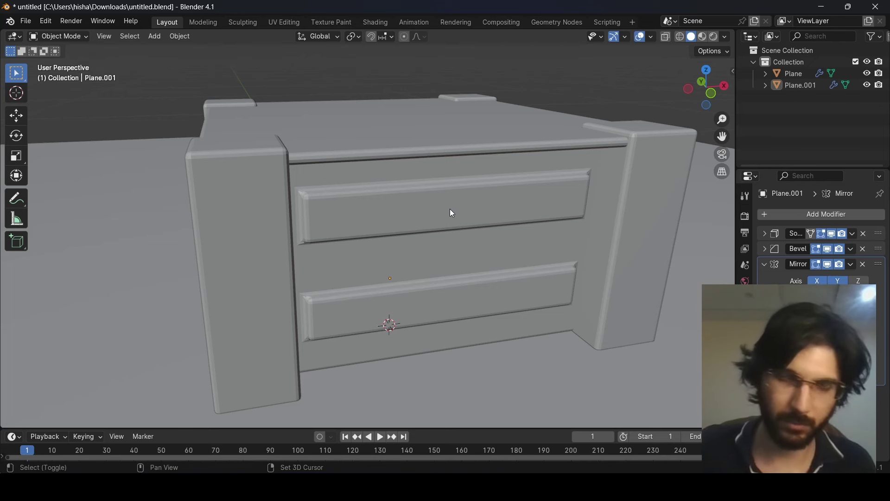
shift+right_click(451, 211)
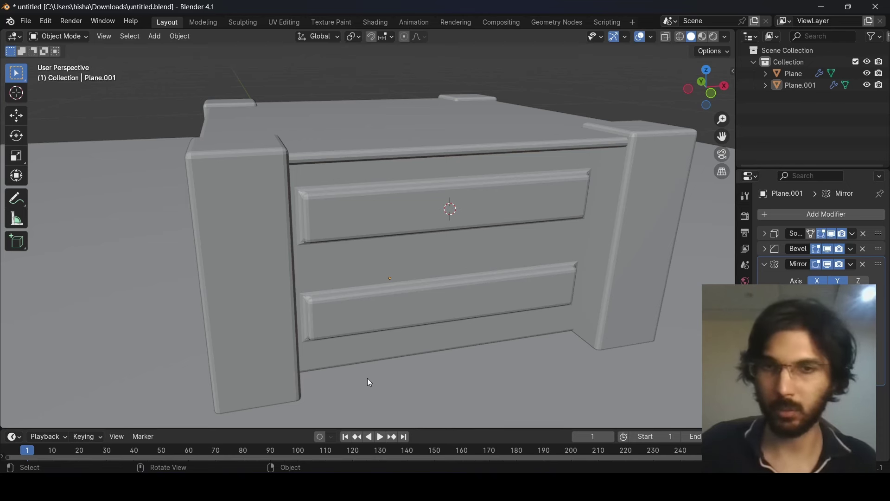
scroll(474, 214, up, 2)
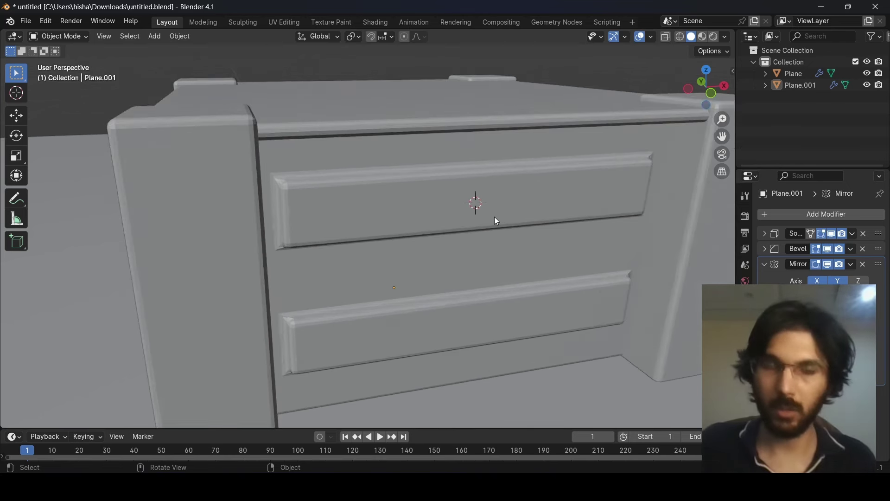
scroll(494, 216, down, 2)
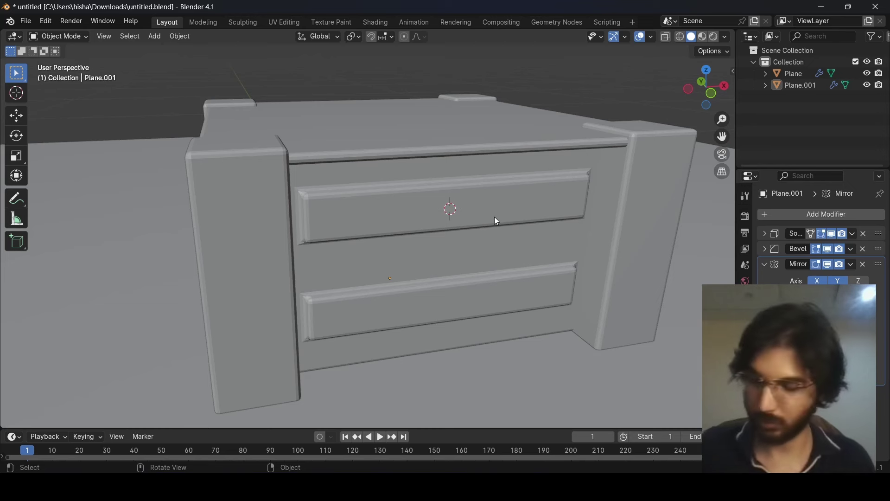
Add a UV sphere at the 3D cursor on the upper drawer front.
key(shift+a)
mouse_move(494, 216)
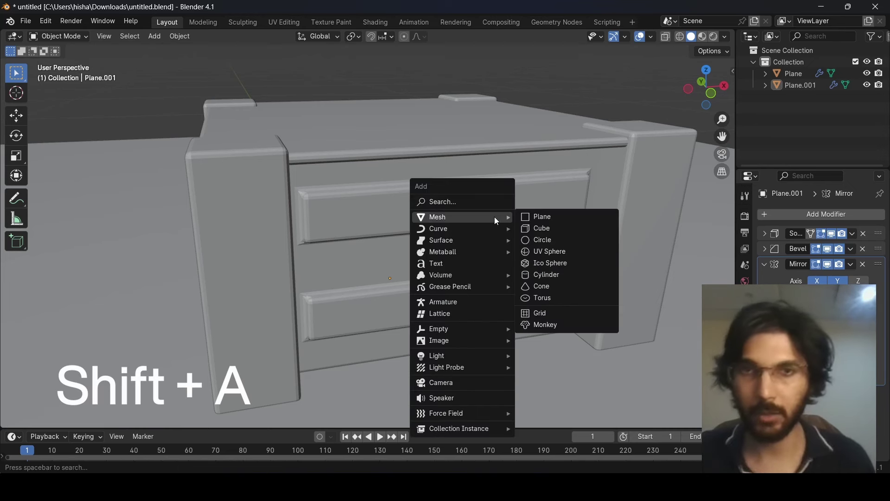
drag(466, 189, 439, 144)
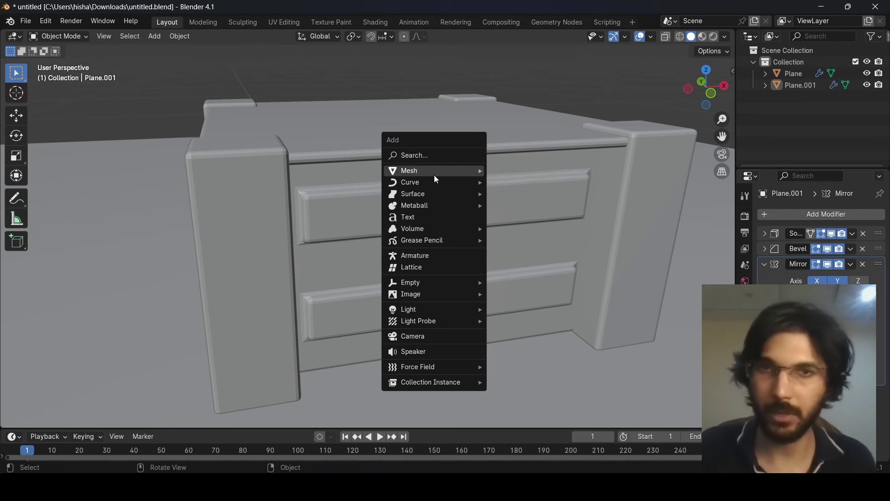
mouse_move(435, 176)
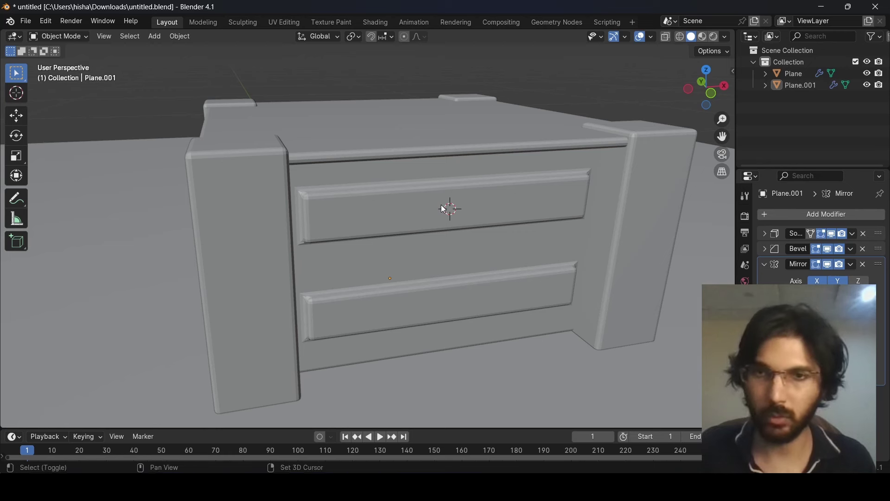
key(shift+a)
mouse_move(441, 206)
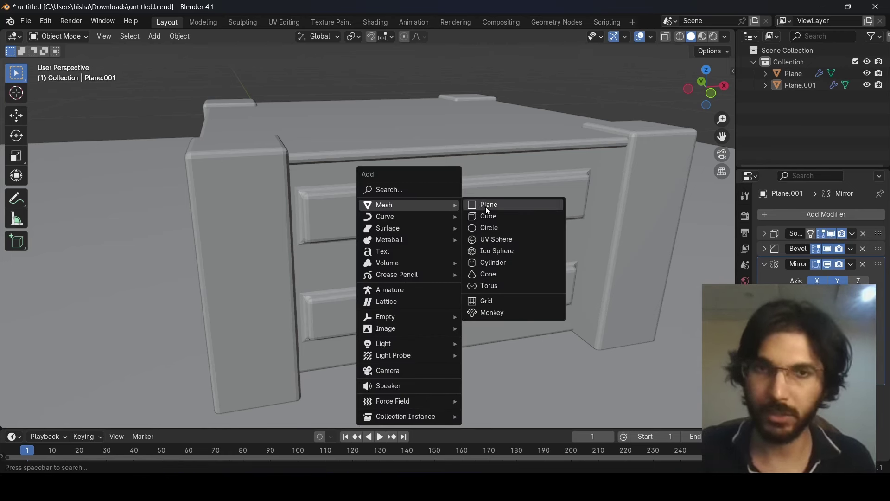
click(506, 241)
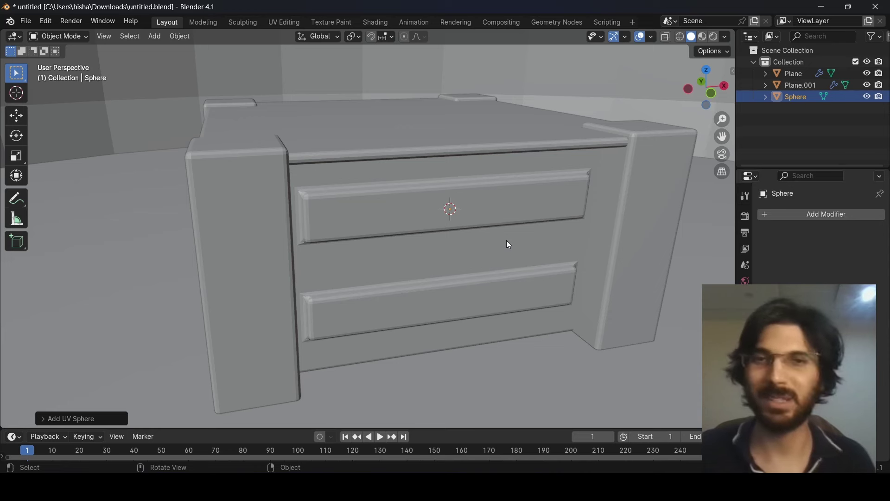
Scale the sphere down uniformly to about 0.053, and again to about 0.24, to make a small drawer knob.
key(KP_Decimal)
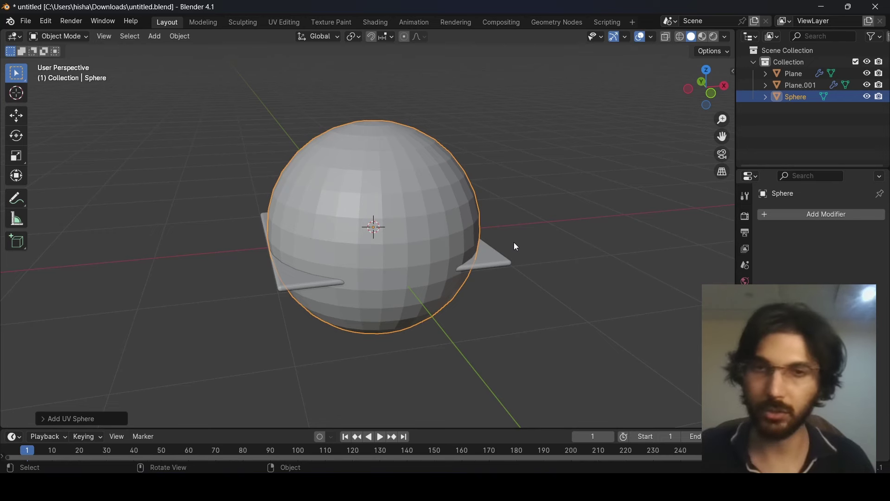
scroll(496, 241, up, 2)
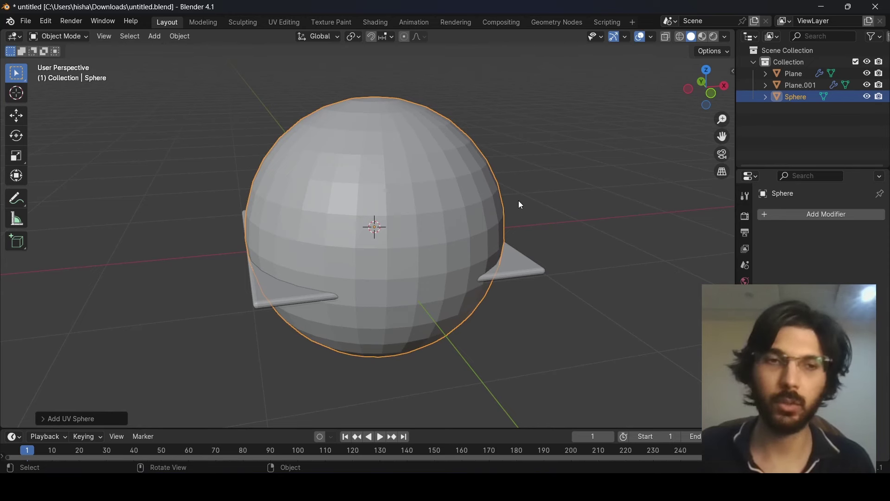
key(s)
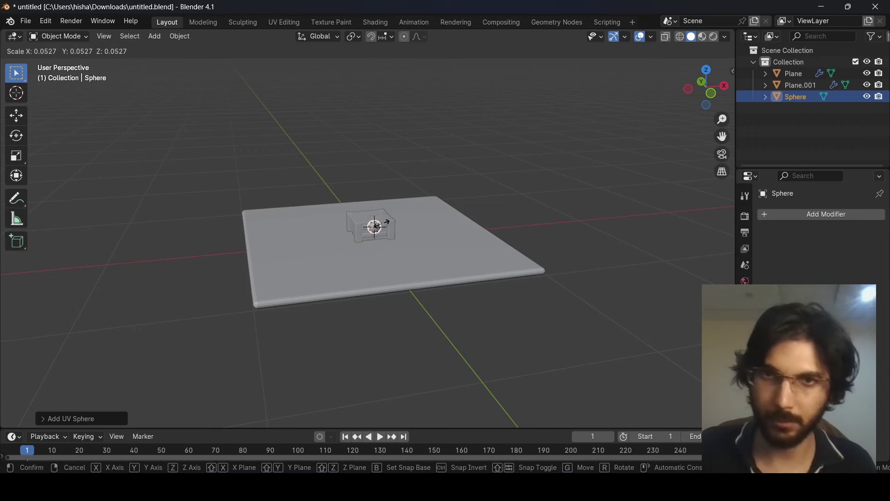
click(382, 225)
scroll(422, 228, up, 8)
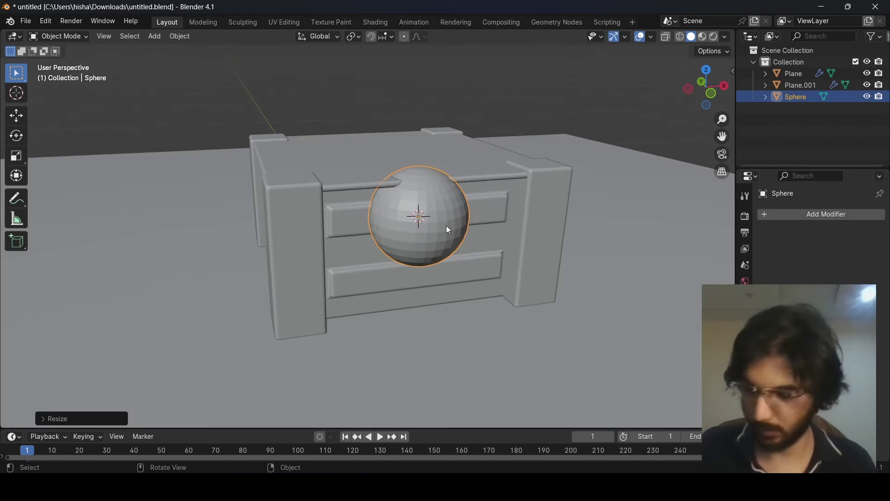
key(s)
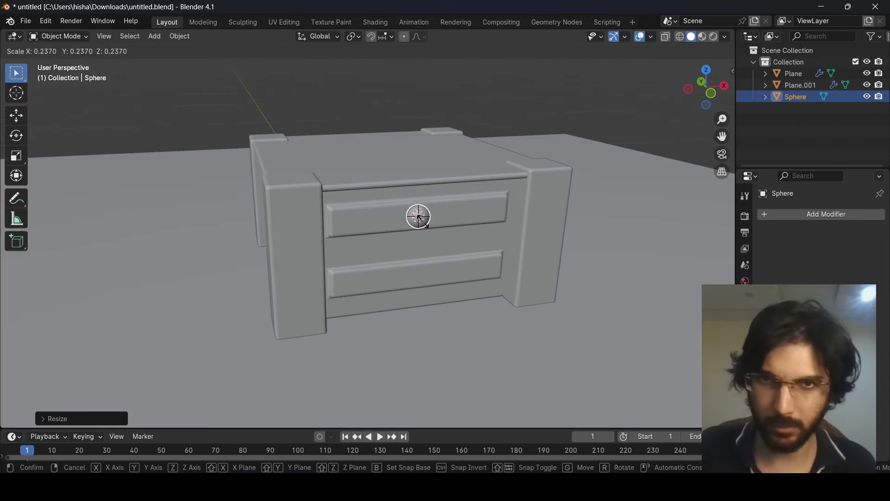
click(420, 217)
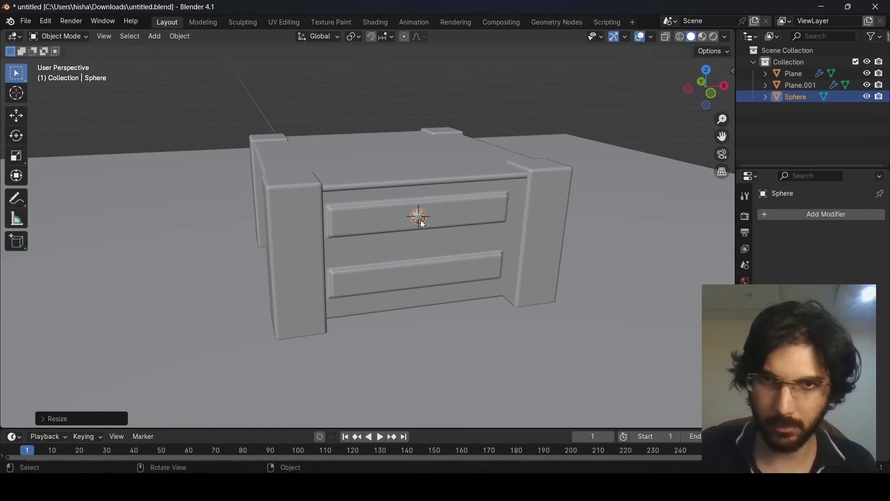
Move the knob sphere about 0.005 m outward along the negative Y axis so it protrudes from the upper drawer front.
scroll(465, 226, up, 6)
scroll(548, 220, down, 2)
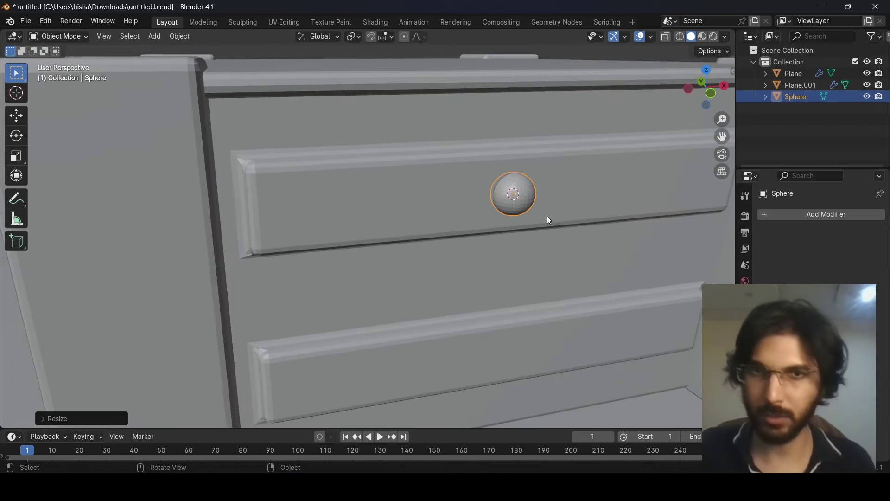
mouse_move(546, 216)
middle_down()
mouse_move(503, 232)
mouse_move(530, 233)
mouse_move(534, 214)
middle_up()
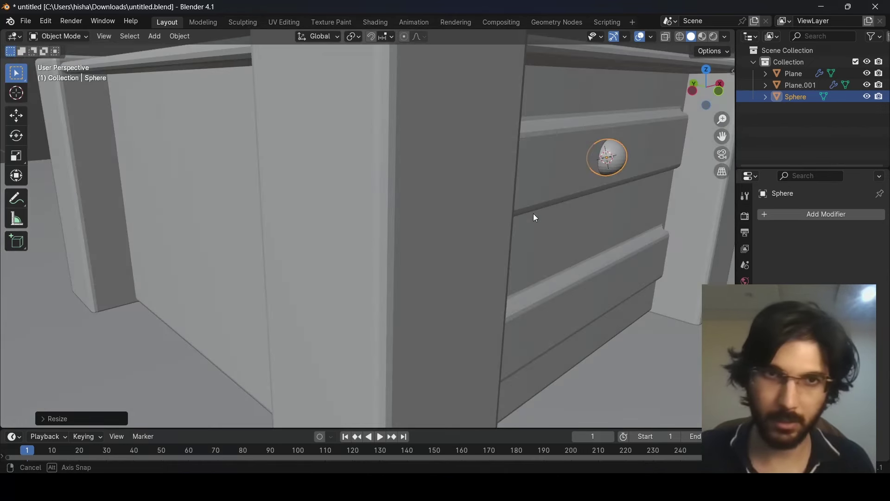
click(655, 358)
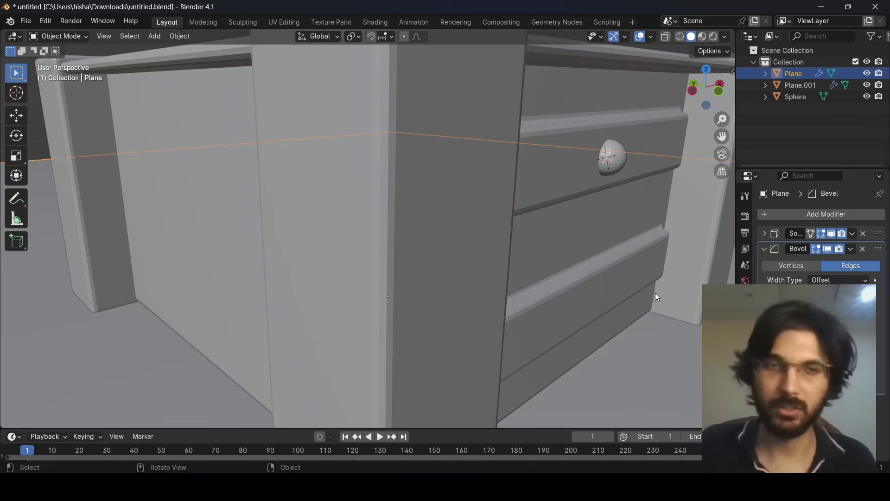
mouse_move(657, 297)
middle_down()
mouse_move(622, 292)
mouse_move(648, 298)
mouse_move(640, 293)
mouse_move(621, 293)
mouse_move(646, 306)
mouse_move(615, 299)
mouse_move(652, 305)
middle_up()
click(618, 200)
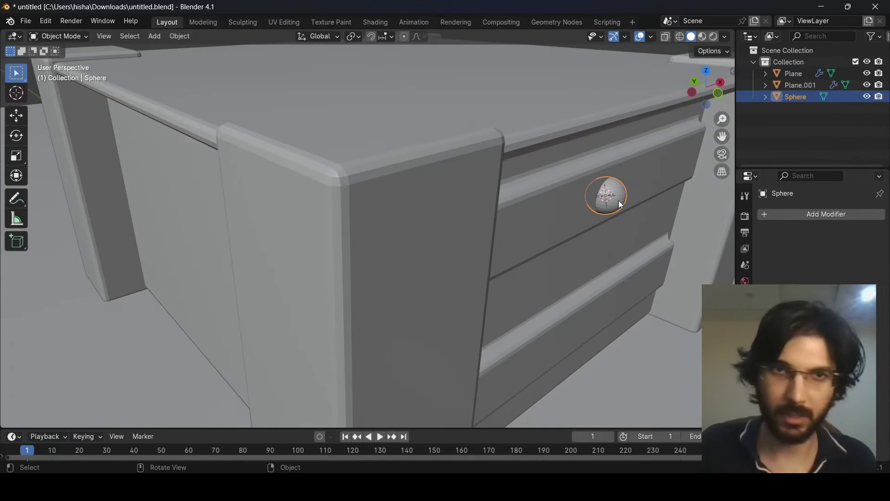
key(g)
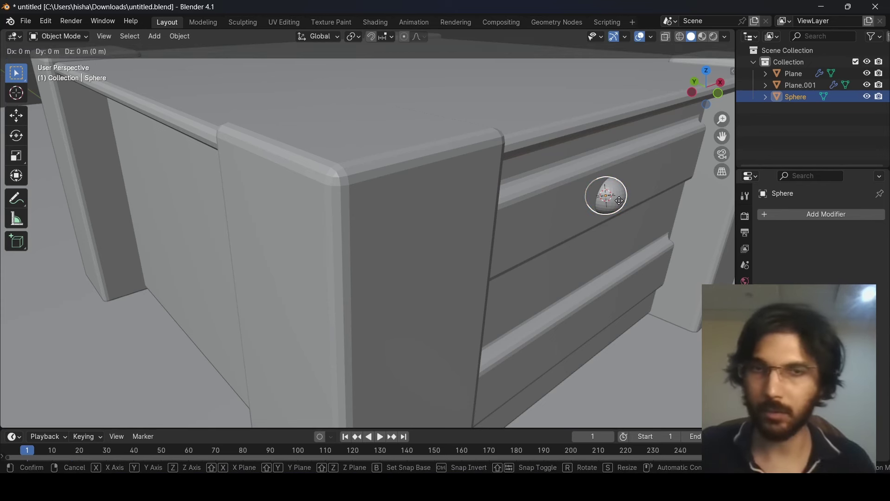
key(y)
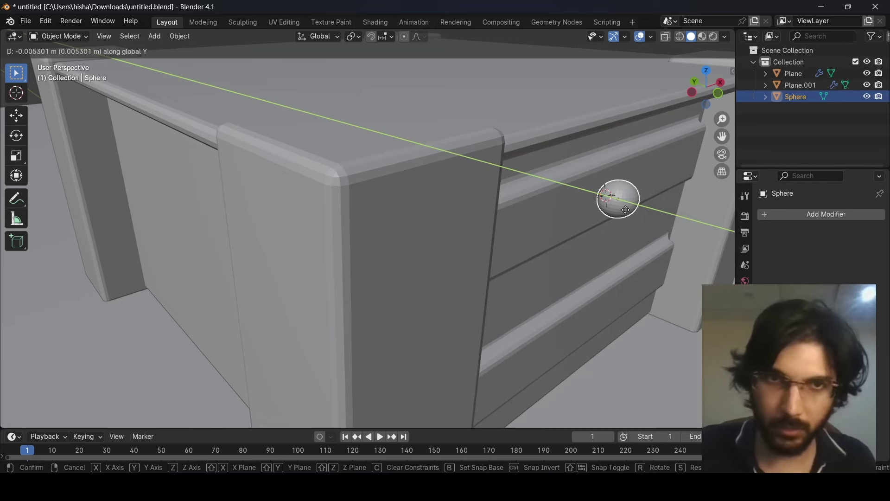
click(626, 210)
click(634, 262)
Duplicate the knob sphere and move the copy straight down the Z axis onto the middle of the lower drawer front.
middle_drag(631, 264, 582, 233)
scroll(540, 243, down, 5)
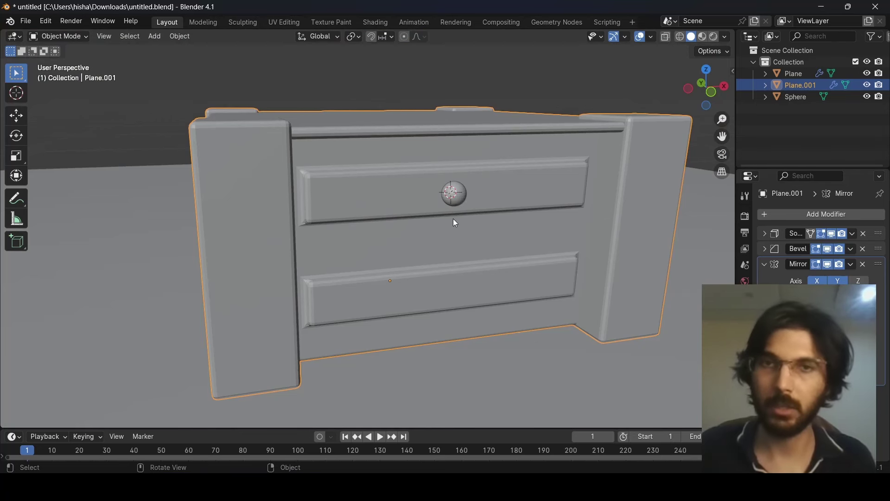
click(457, 199)
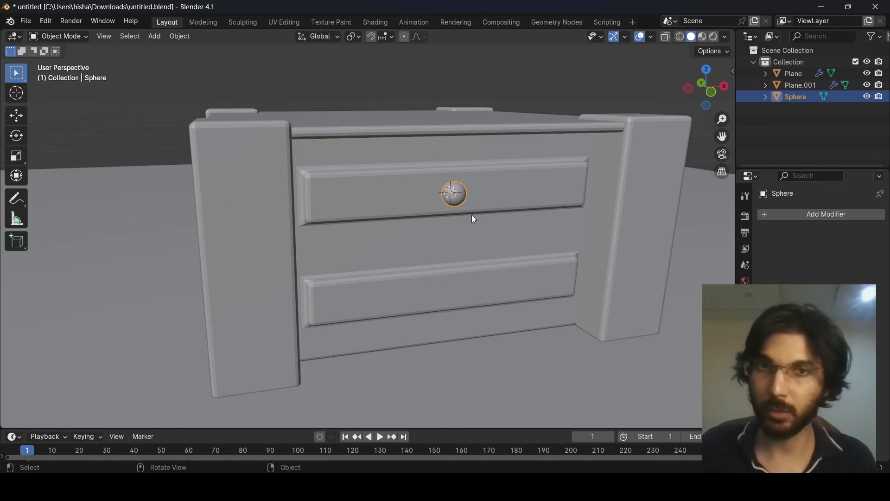
key(shift+d)
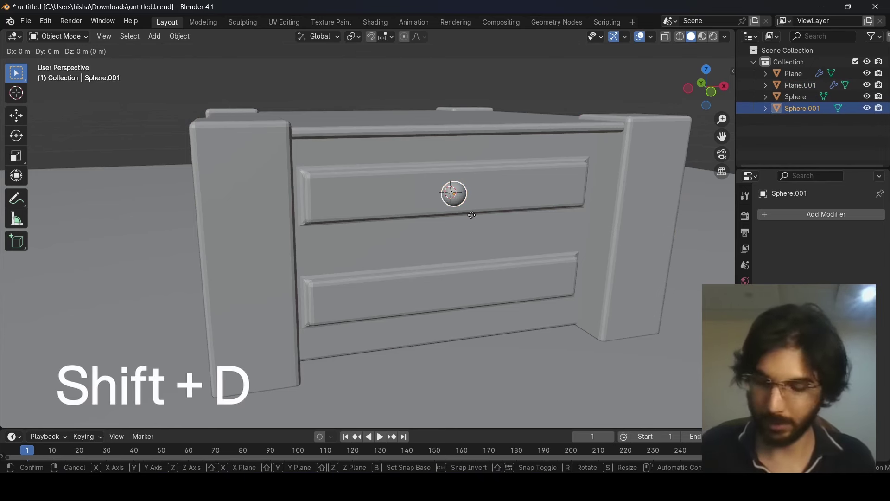
key(g)
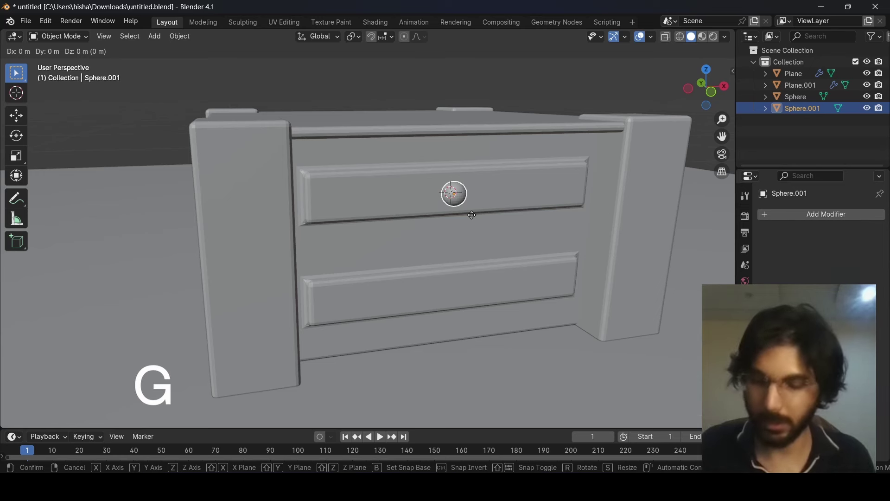
key(z)
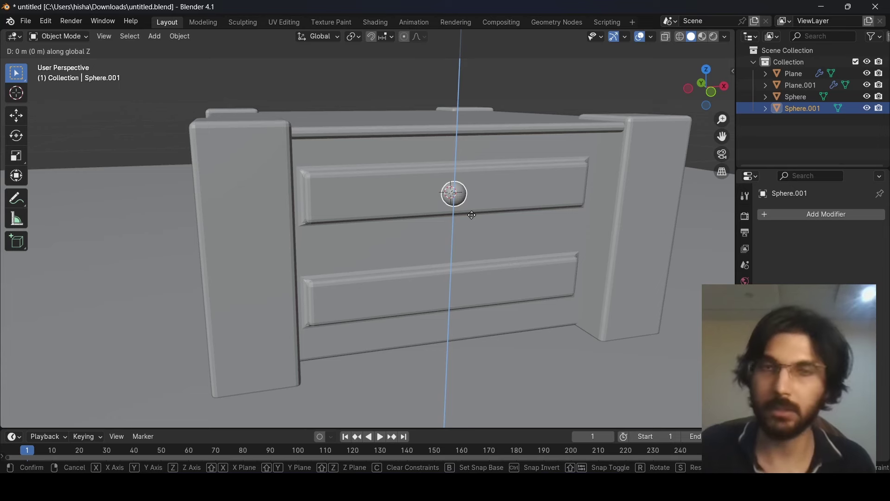
click(475, 313)
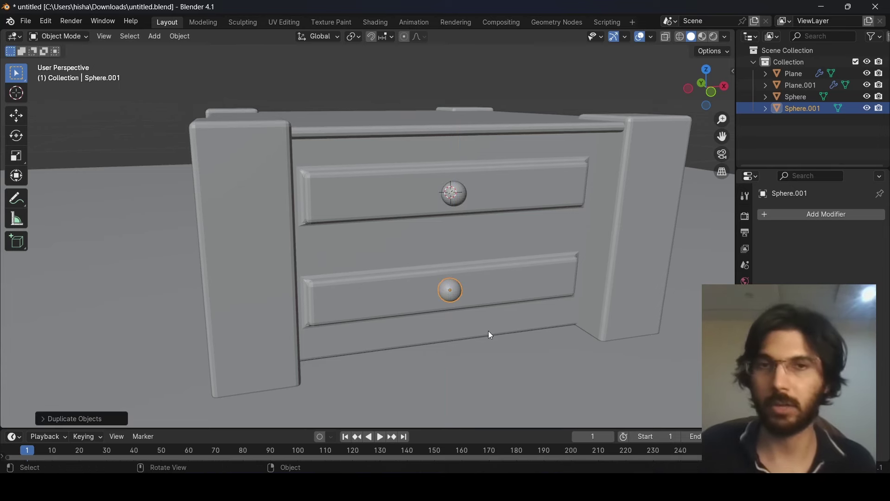
click(488, 330)
Check the cabinet with both knobs from the front and side, deselect everything, and save the file.
middle_drag(516, 369, 495, 360)
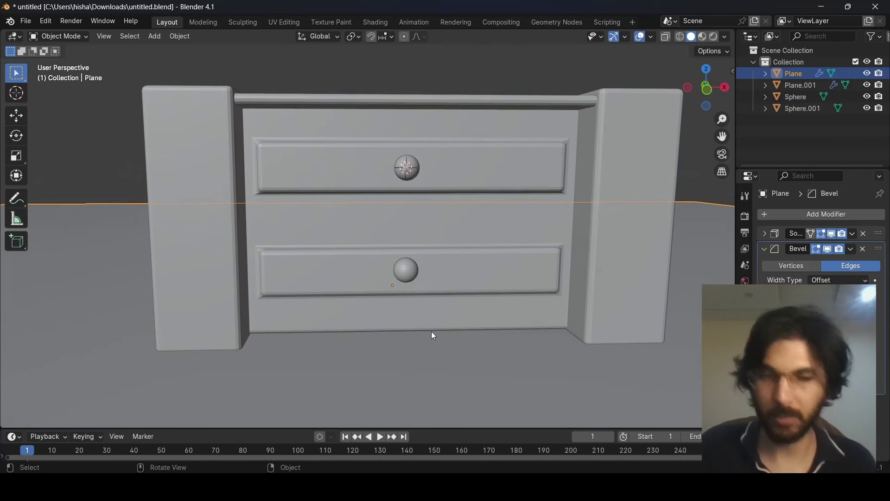
scroll(432, 334, down, 8)
scroll(383, 256, up, 4)
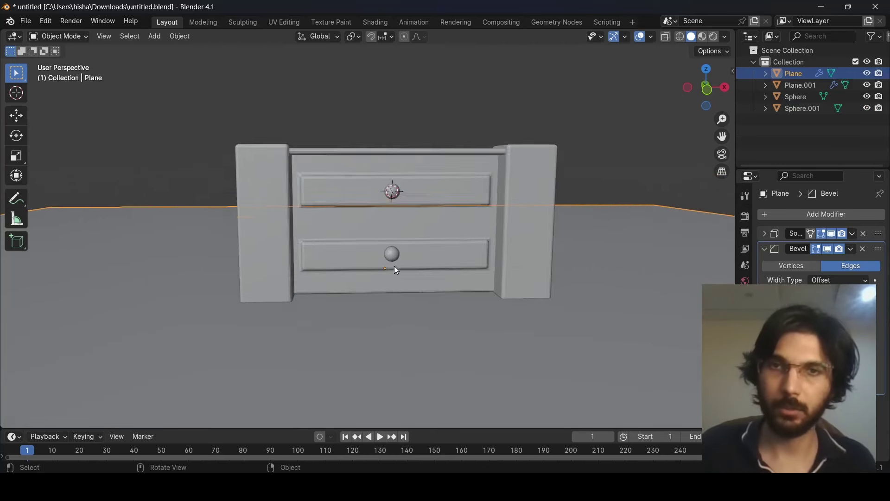
scroll(397, 267, up, 2)
click(410, 233)
middle_drag(412, 235, 486, 247)
click(617, 107)
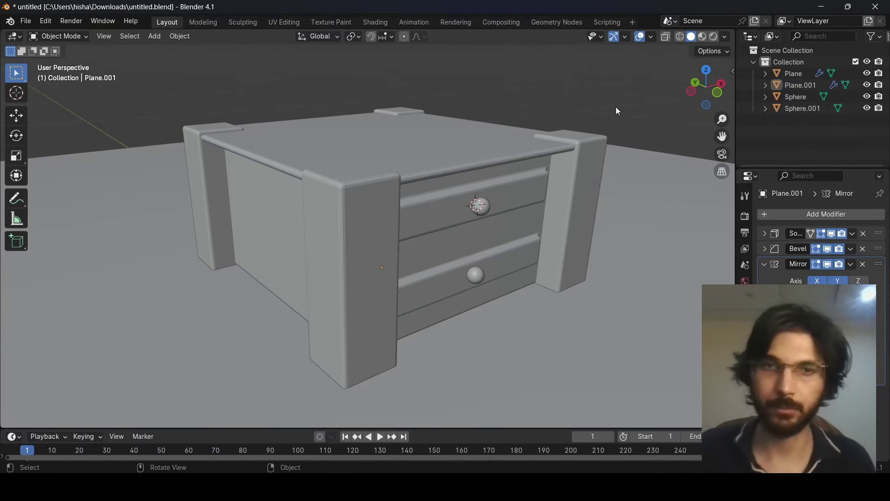
key(ctrl+s)
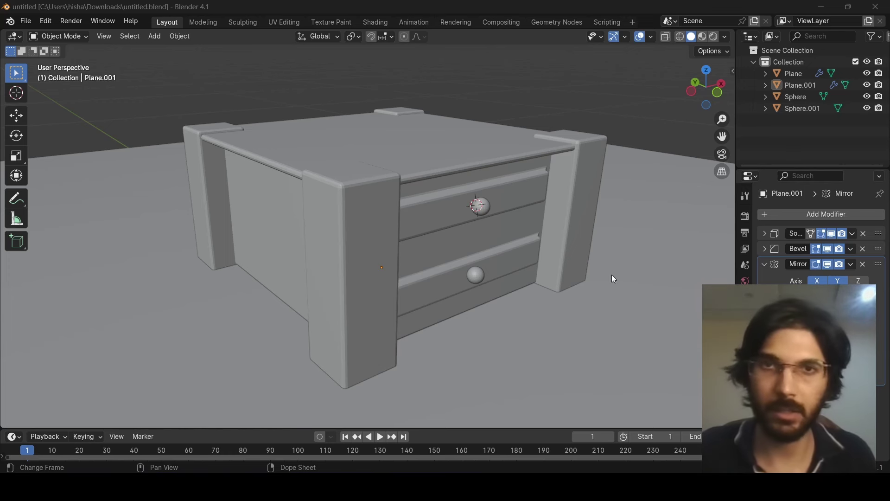
Switch the viewport to Wireframe shading and examine the cabinet's edge structure up close.
scroll(570, 183, down, 5)
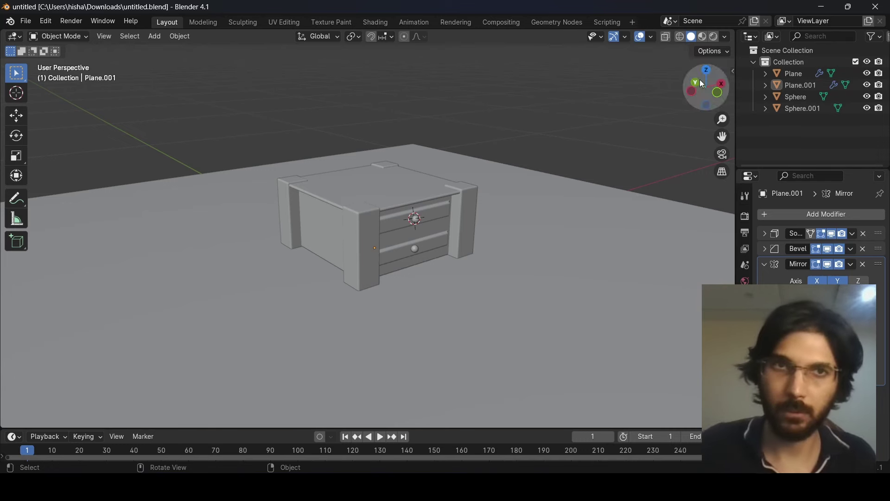
click(680, 38)
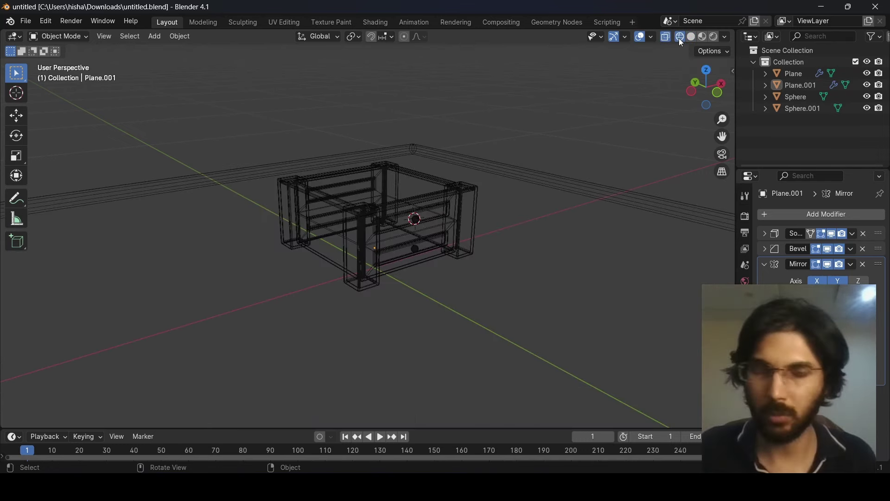
scroll(454, 229, up, 5)
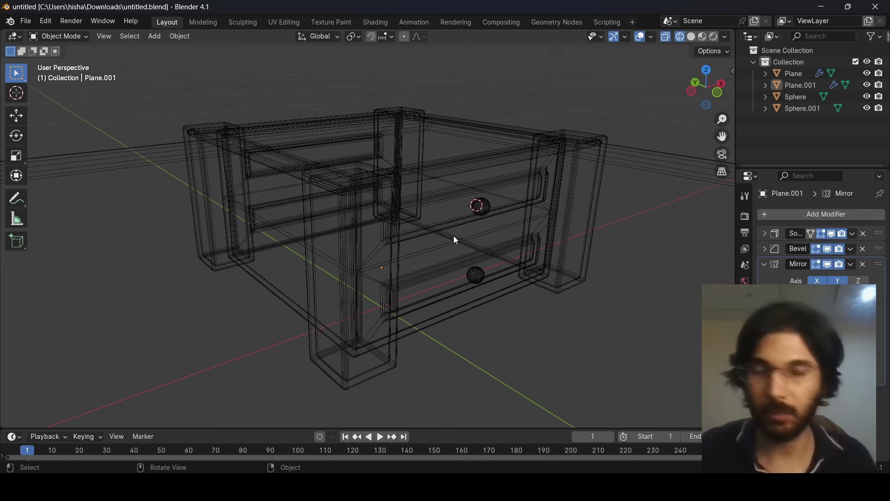
Show the cabinet in Material Preview and set the viewport shading to Rendered to examine its lighting.
click(702, 37)
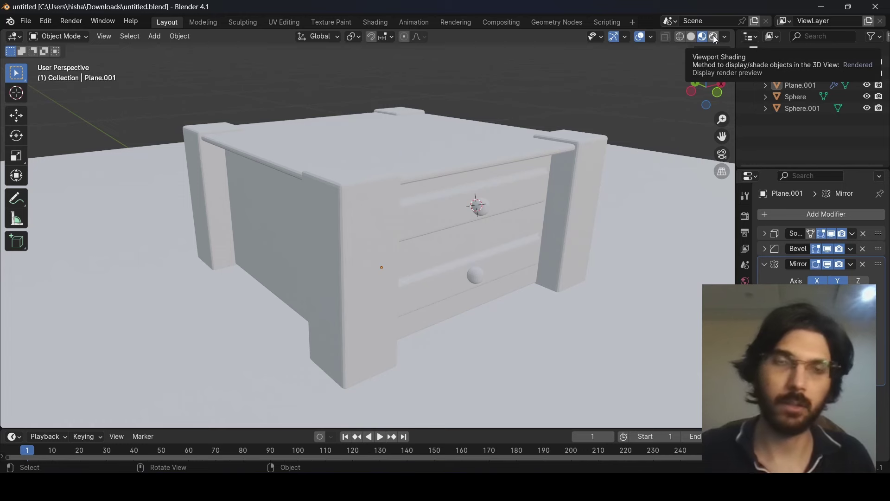
click(714, 37)
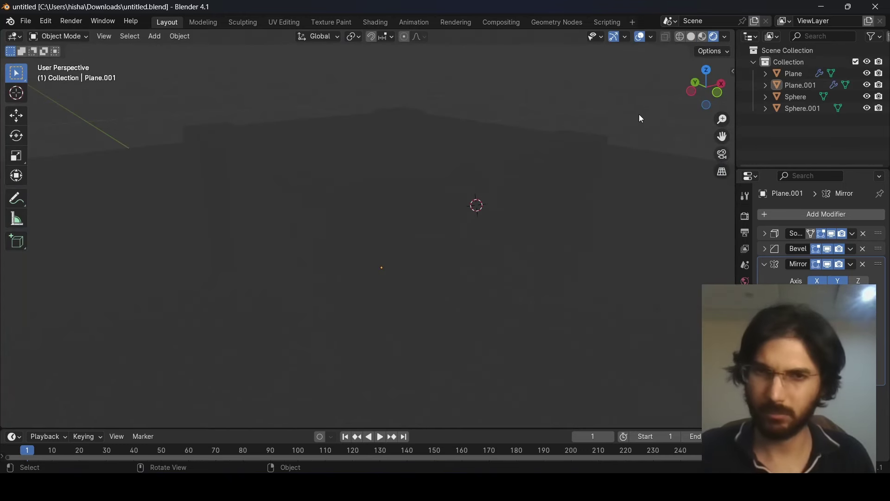
scroll(638, 114, down, 3)
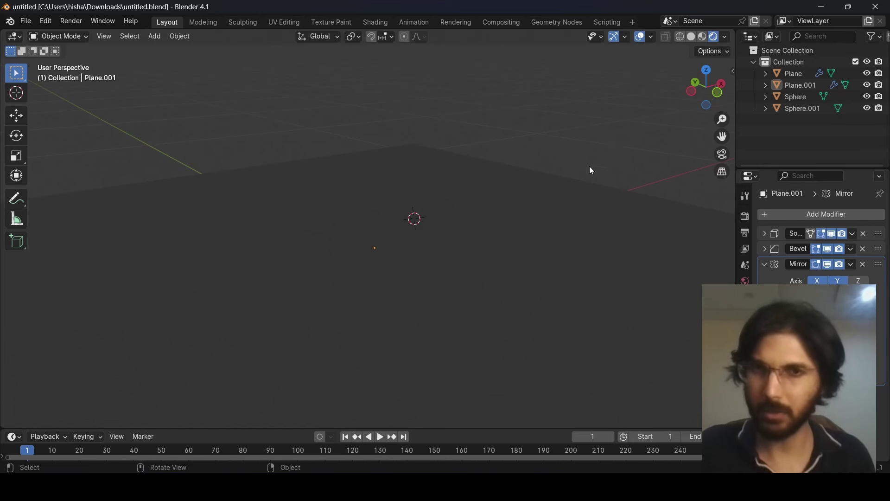
scroll(544, 181, up, 3)
scroll(560, 185, down, 1)
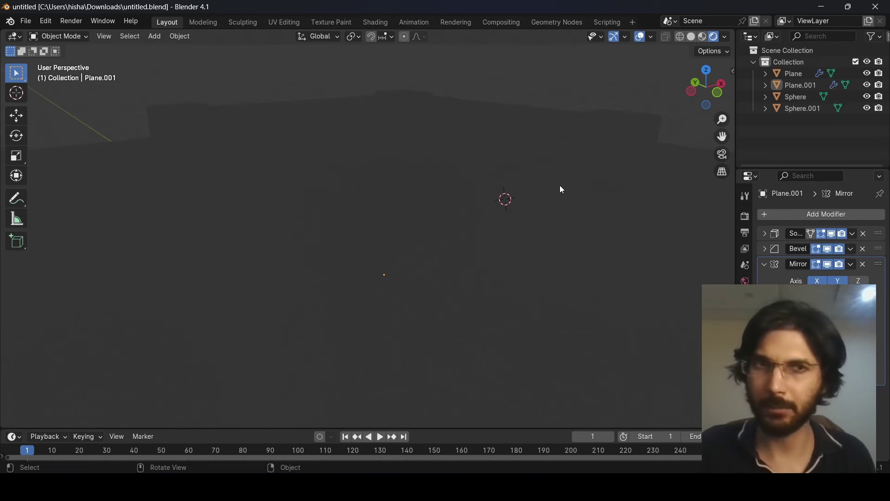
scroll(561, 188, down, 2)
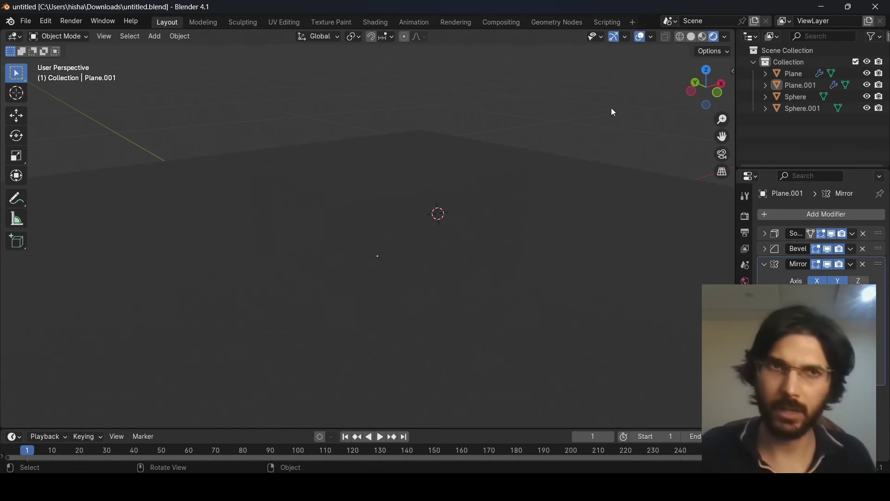
Return the viewport to Solid shading and look over the cabinet on its ground plane.
click(694, 39)
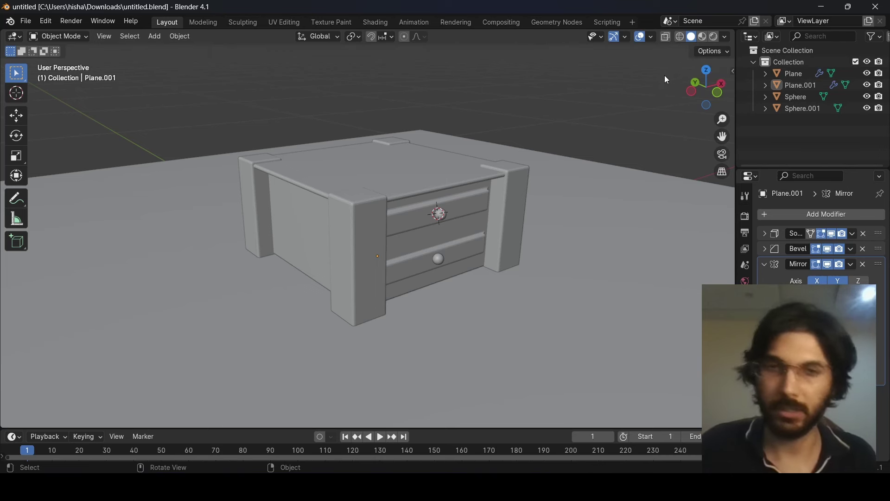
scroll(504, 205, down, 5)
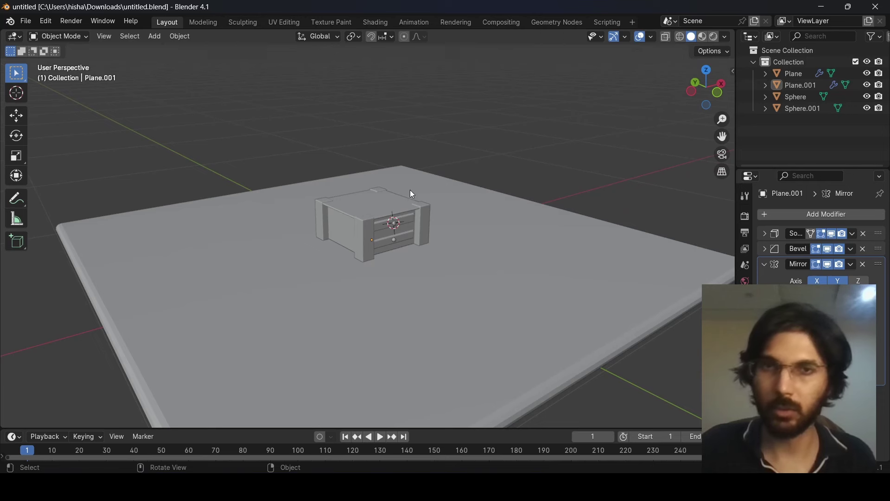
scroll(398, 222, up, 4)
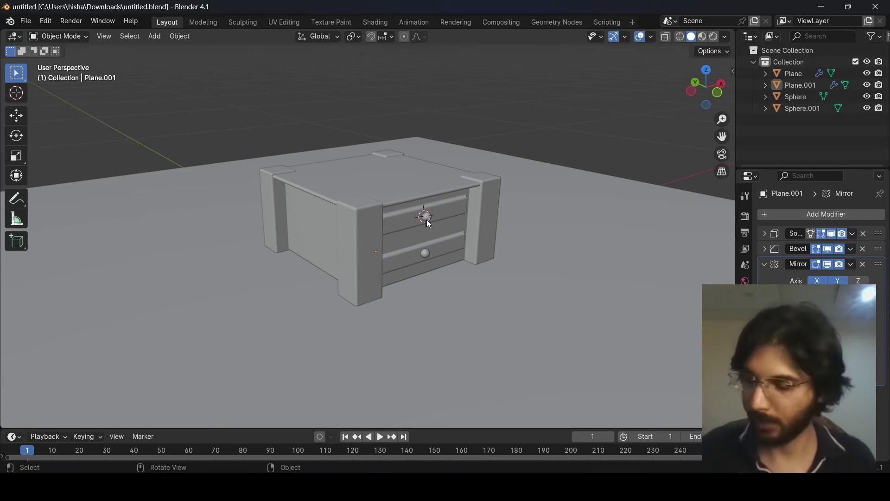
scroll(319, 174, down, 3)
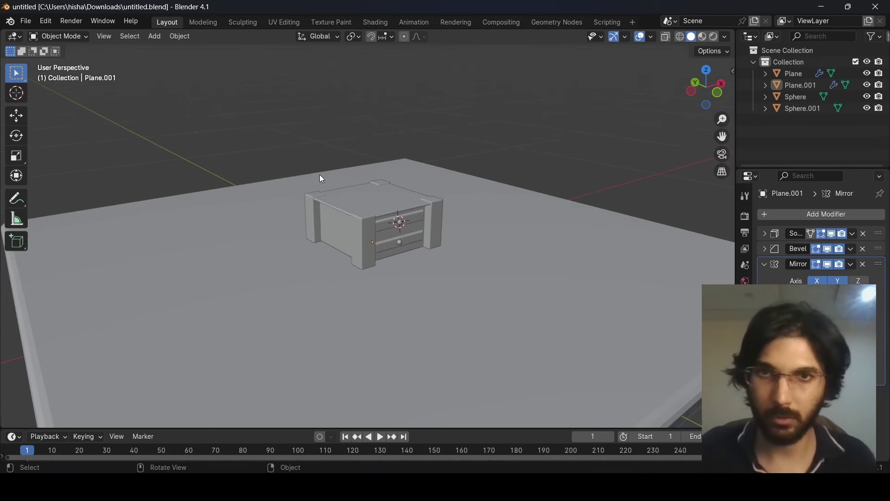
Place the 3D cursor in the empty space well above the cabinet, checking its height from the side.
shift+right_click(394, 195)
shift+right_click(408, 126)
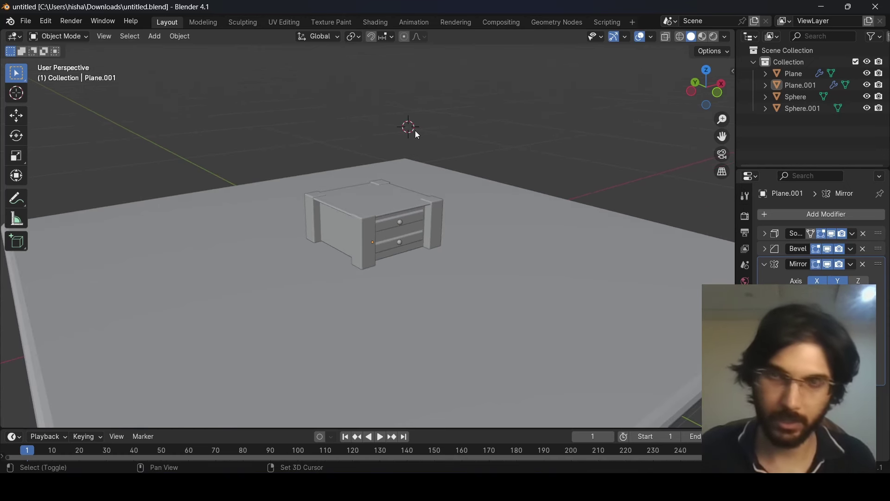
middle_drag(417, 180, 489, 177)
scroll(431, 164, down, 3)
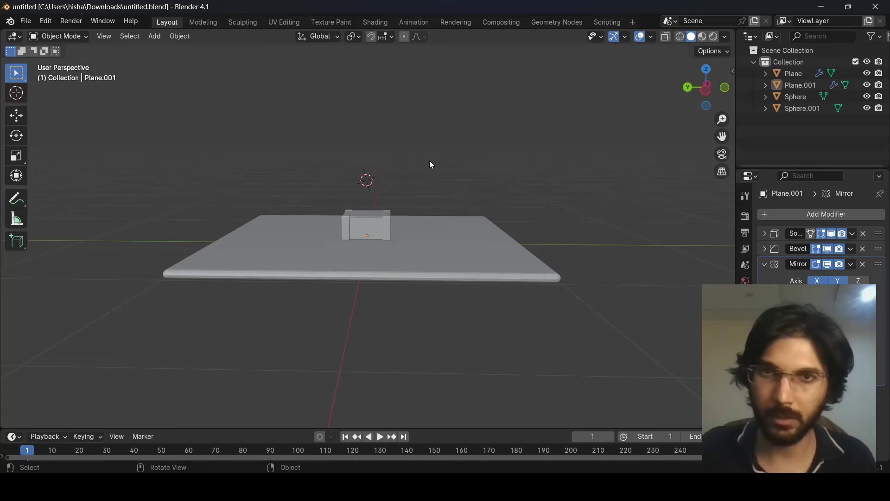
shift+right_click(377, 108)
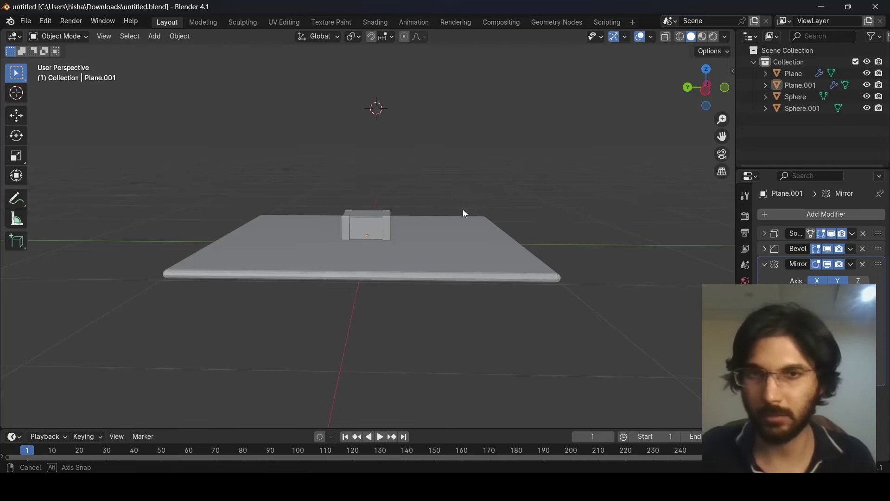
middle_drag(465, 213, 423, 125)
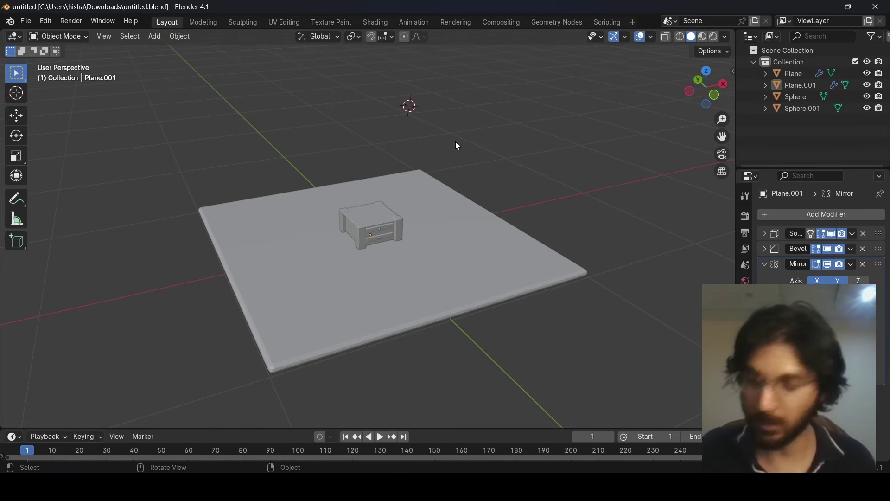
Add an Area light at the 3D cursor above the cabinet.
key(shift+a)
mouse_move(456, 142)
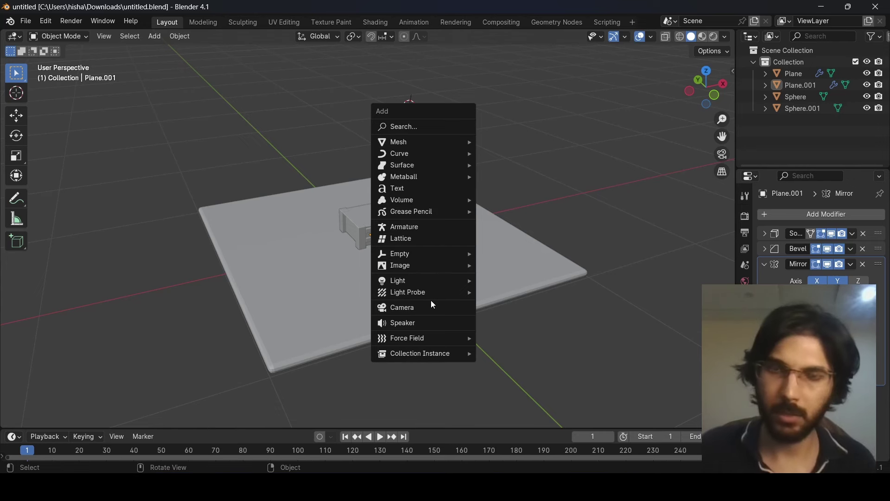
mouse_move(413, 283)
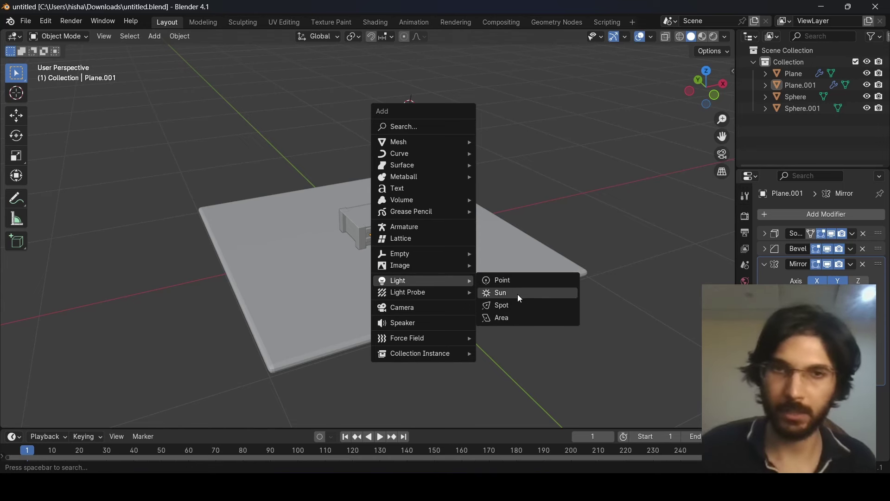
click(519, 319)
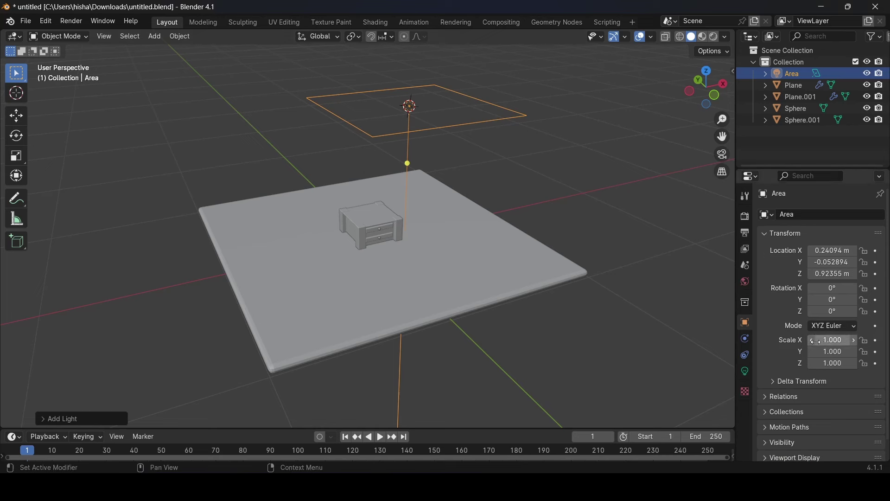
Try enlarging the area light to 2.750 in X scale and 2.900 in Y scale, and undo the Z scale change.
drag(833, 340, 888, 340)
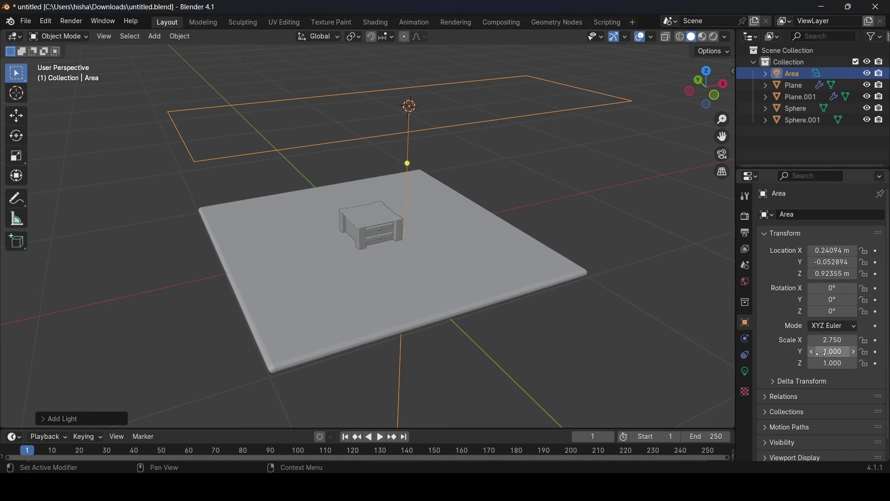
drag(833, 352, 832, 370)
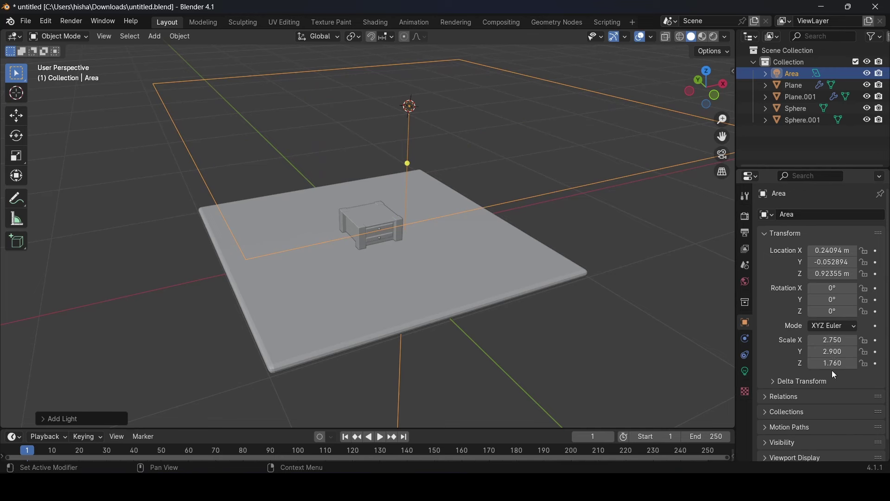
key(ctrl+z)
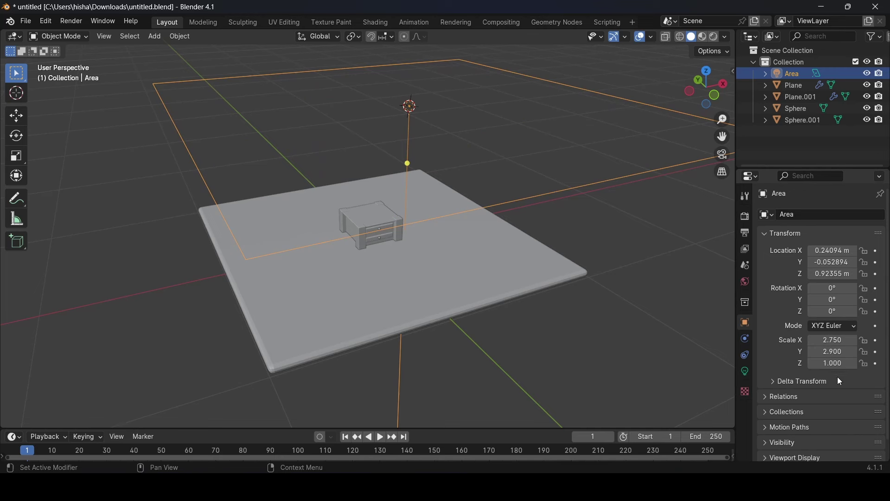
Set both the X scale and the Y scale of the area light to 5.
double_click(833, 340)
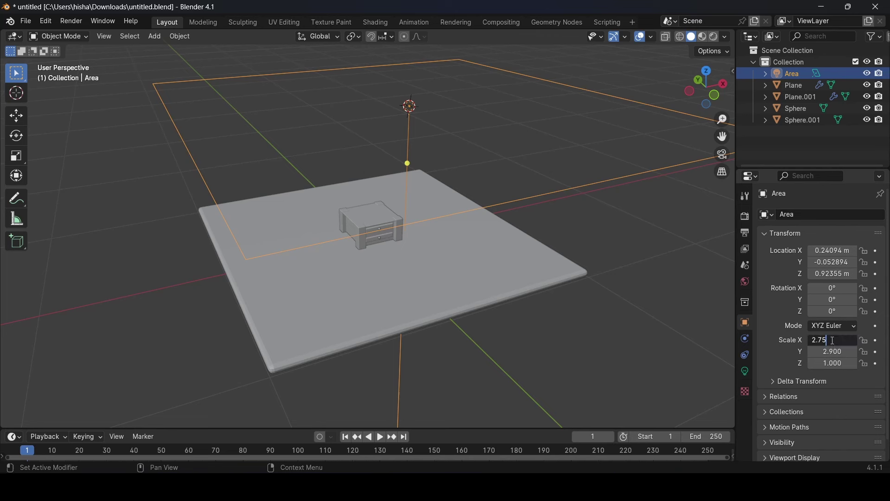
drag(833, 340, 808, 343)
text(5)
key(Return)
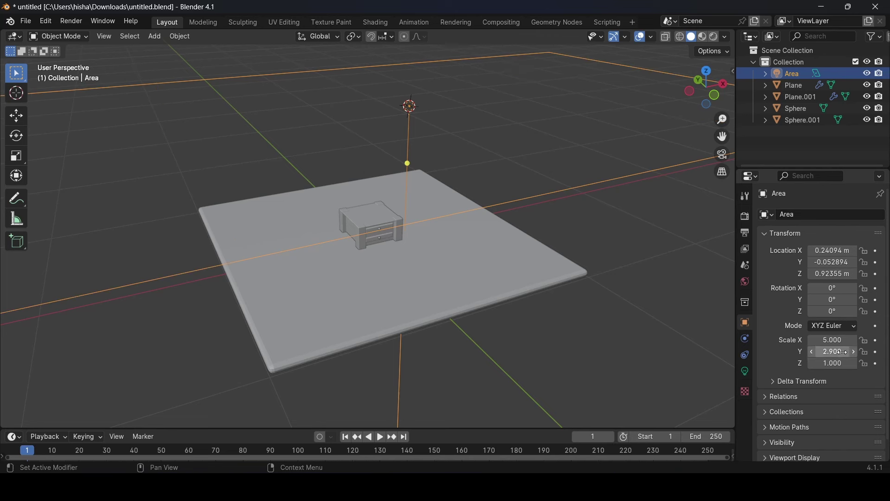
click(839, 352)
text(2.95)
key(ctrl+a)
text(5)
key(Return)
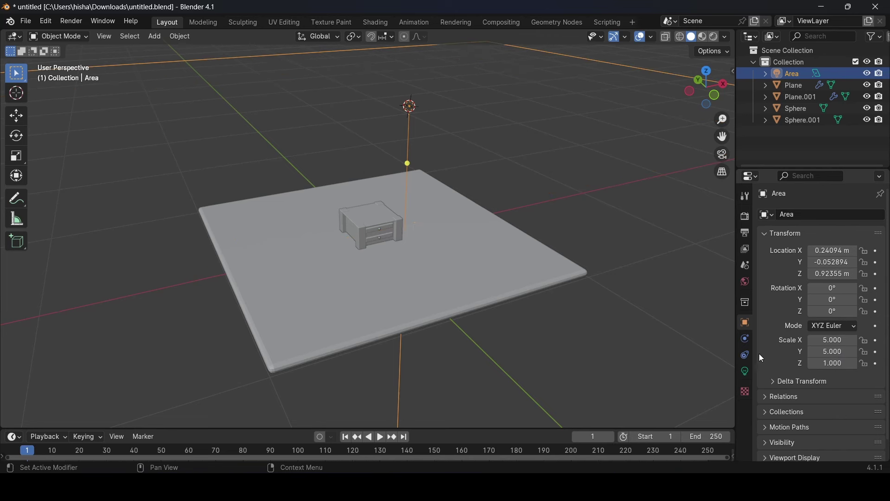
Set the area light's power to 100 W in its light properties.
scroll(435, 220, down, 5)
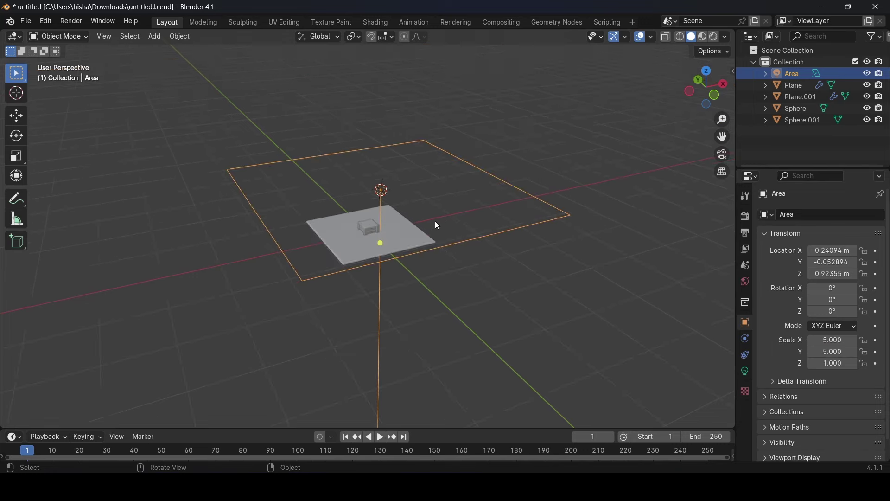
scroll(434, 220, up, 2)
scroll(430, 227, up, 2)
scroll(417, 231, down, 2)
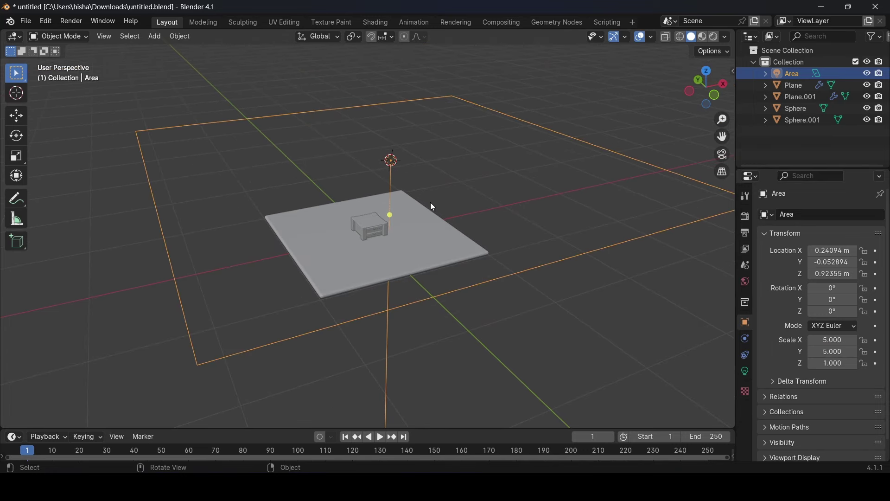
scroll(438, 190, up, 6)
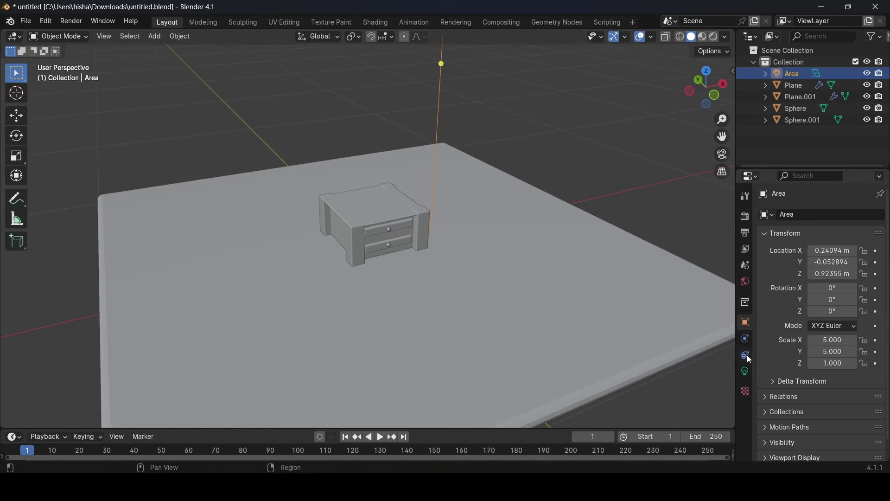
click(746, 373)
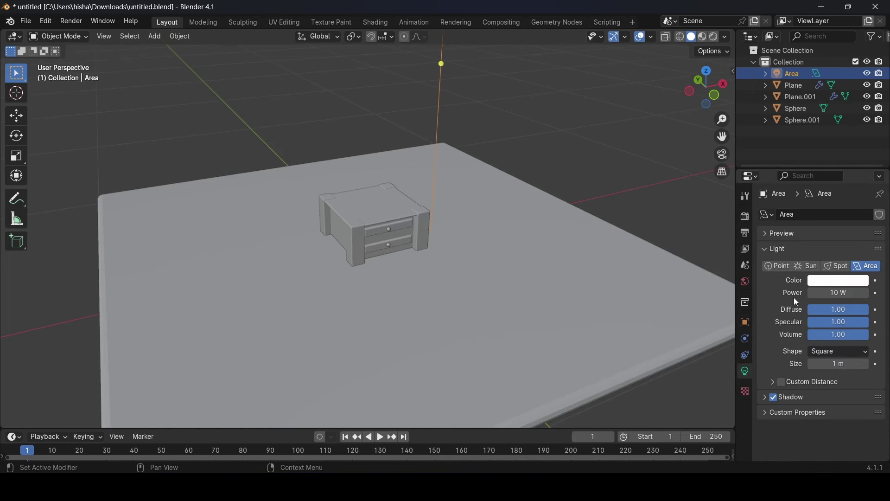
drag(830, 293, 789, 293)
double_click(837, 293)
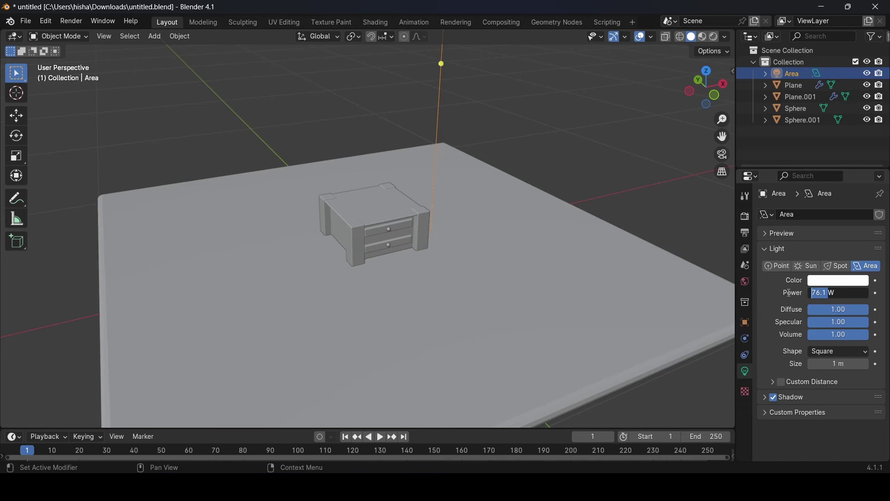
text(100W)
key(Return)
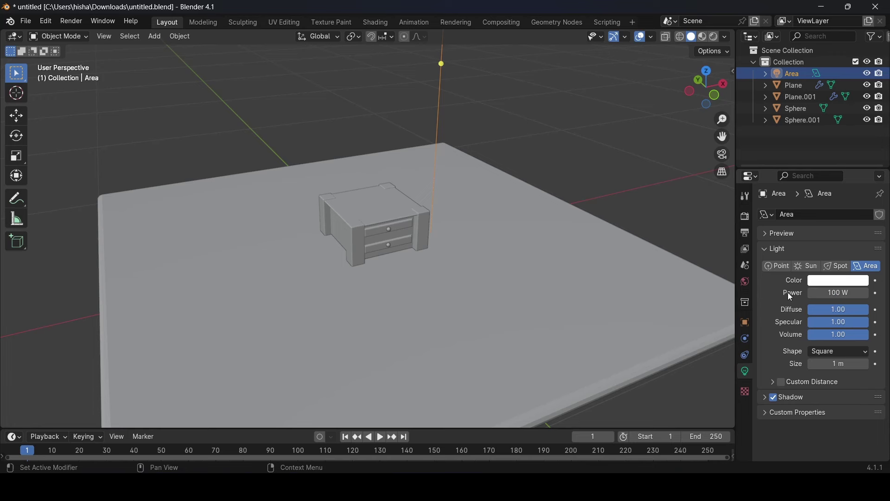
Switch the viewport to Rendered shading and inspect the cabinet lit by the area light.
scroll(459, 198, down, 5)
middle_drag(416, 171, 408, 187)
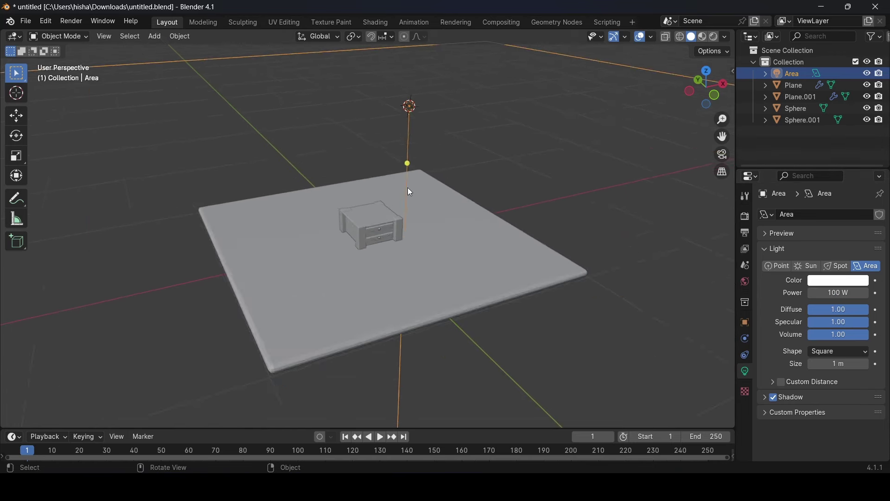
scroll(407, 188, up, 5)
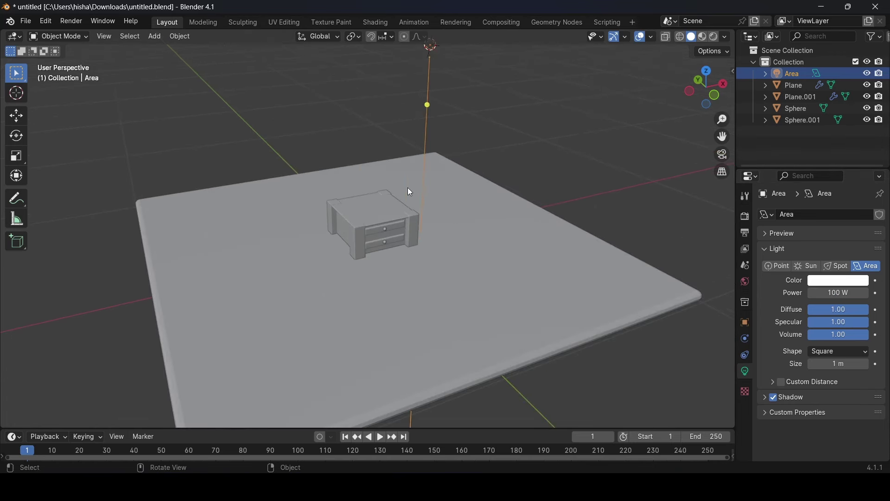
click(715, 37)
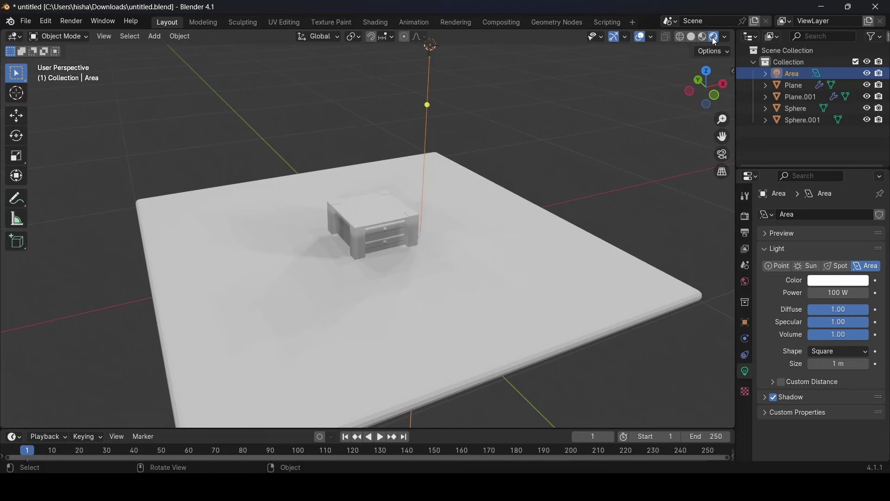
scroll(398, 249, up, 5)
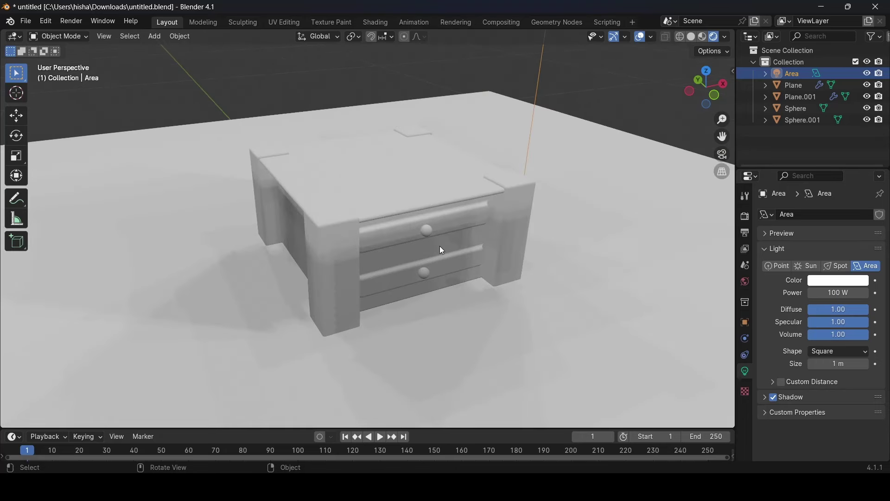
Hide the area light and show it again to compare the scene's lighting, examining the cabinet's shadows at different distances.
scroll(439, 246, down, 5)
click(867, 73)
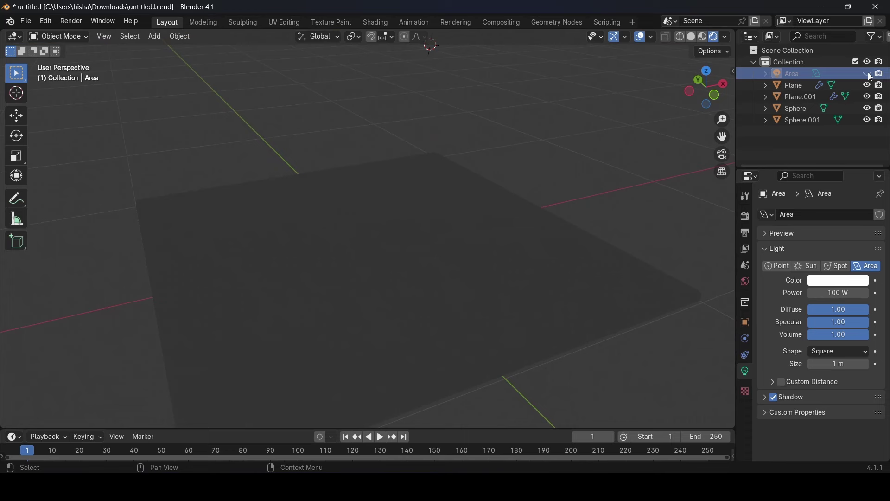
click(867, 73)
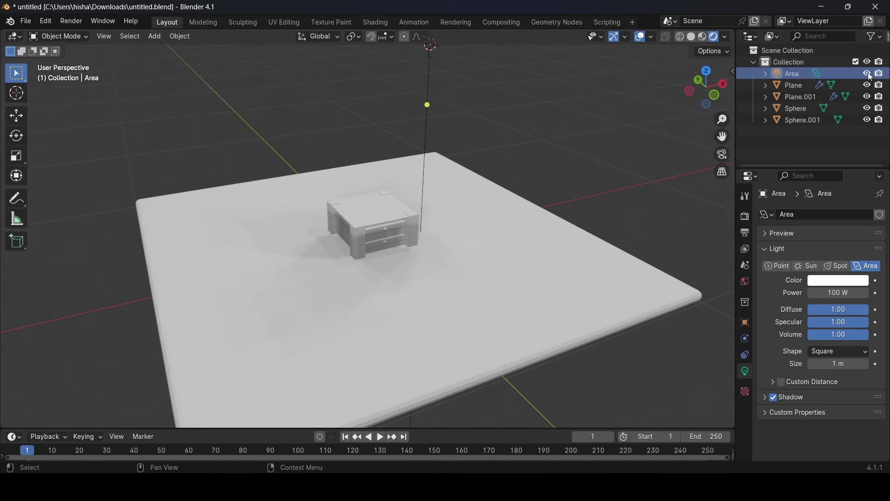
scroll(449, 201, up, 6)
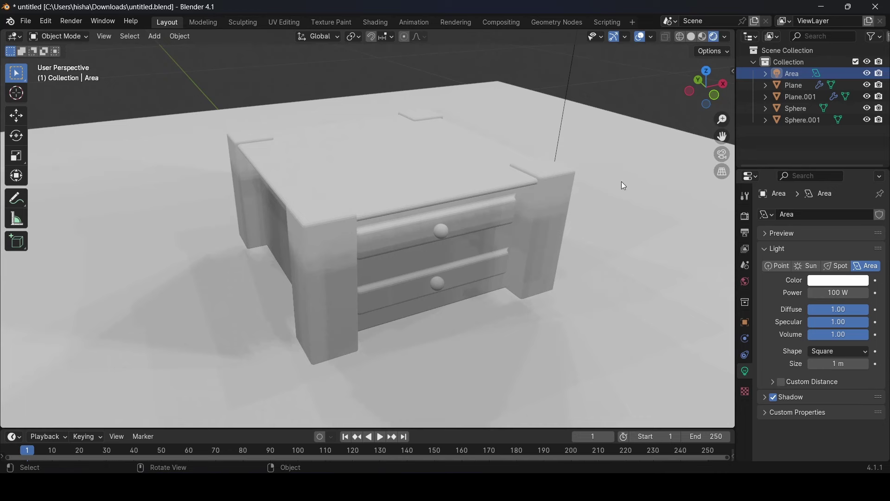
scroll(621, 183, down, 4)
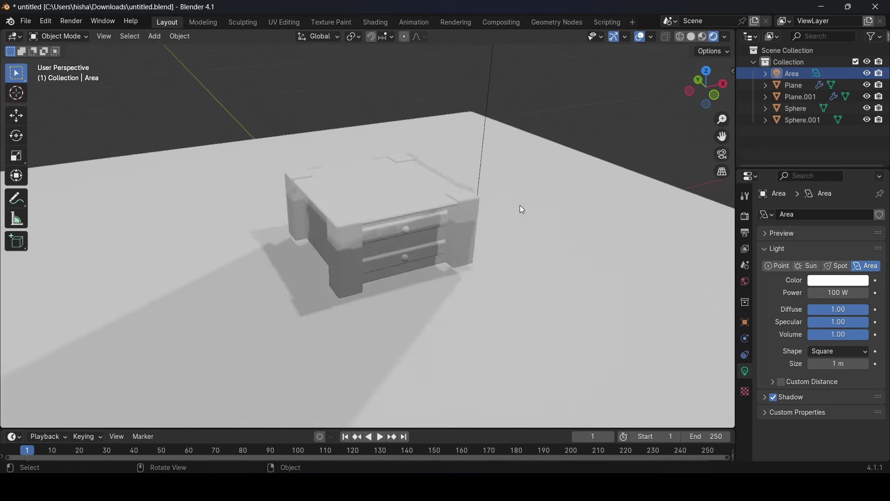
scroll(519, 207, up, 3)
scroll(508, 205, down, 4)
scroll(508, 205, up, 4)
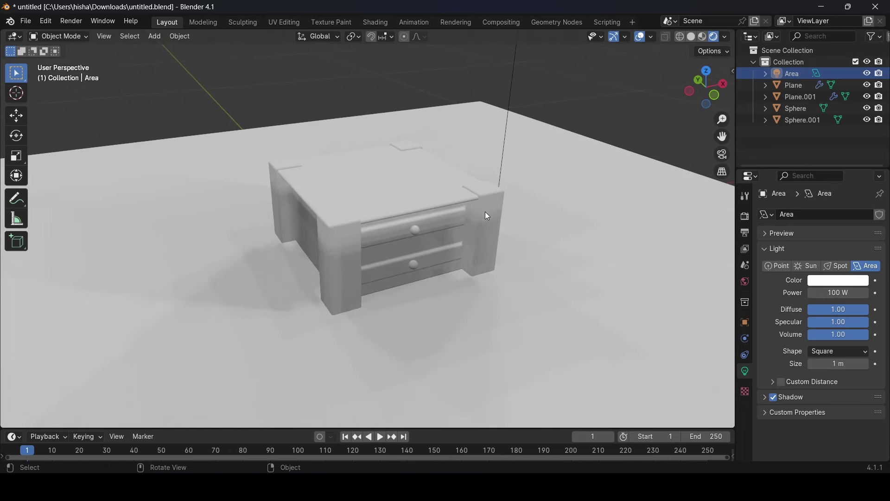
Raise the area light's power to 300 W.
drag(830, 293, 862, 292)
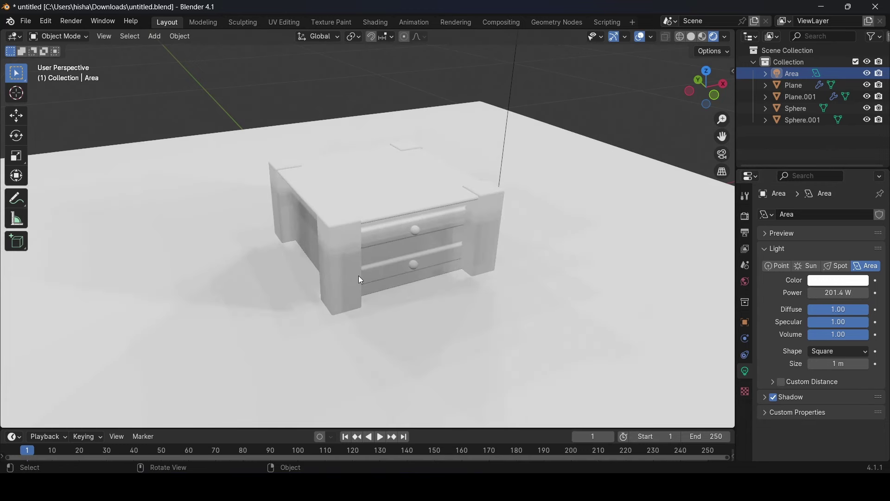
click(816, 292)
drag(833, 292, 804, 293)
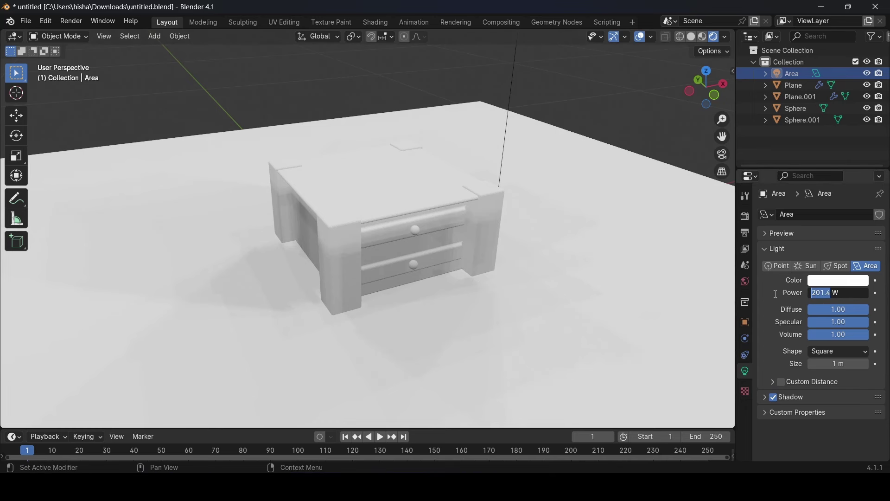
text(300)
key(Return)
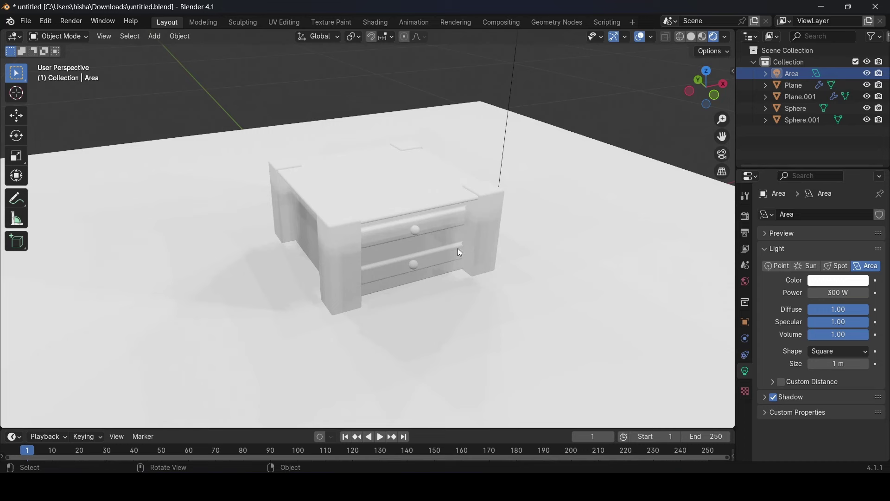
Select the cabinet, toggle its visibility to identify it, and give it a new material.
scroll(458, 239, down, 6)
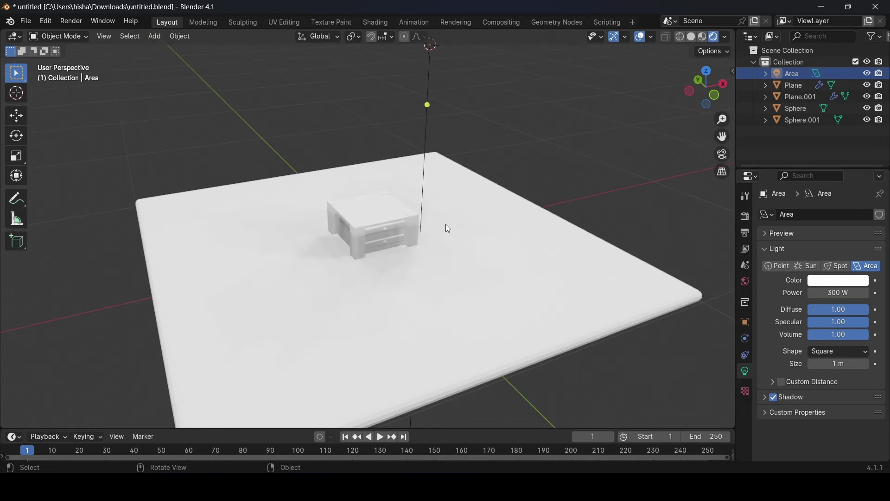
scroll(417, 216, up, 8)
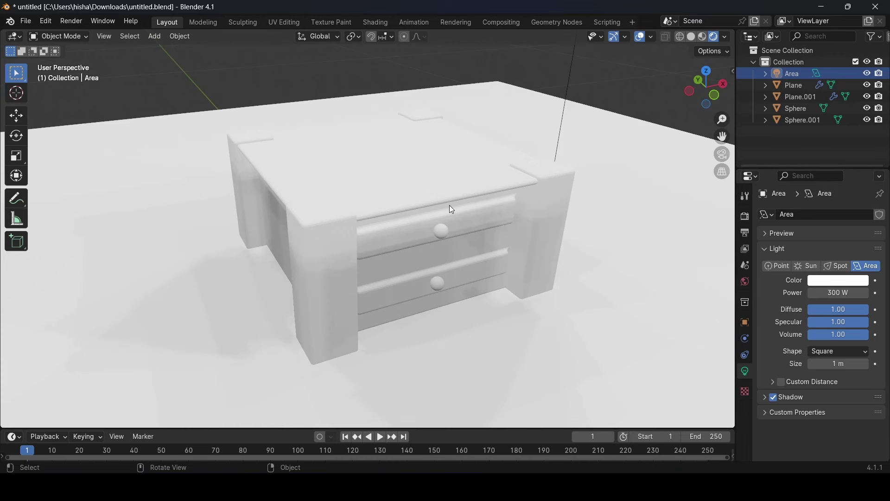
click(399, 218)
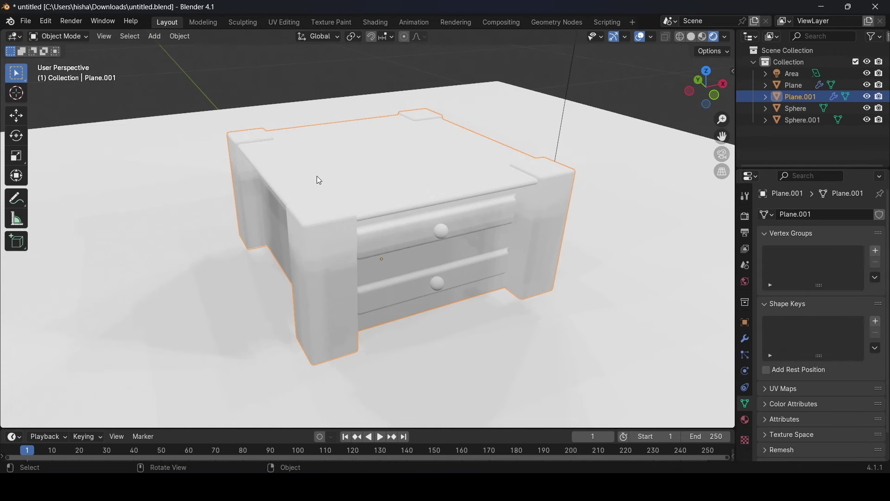
click(867, 98)
click(866, 98)
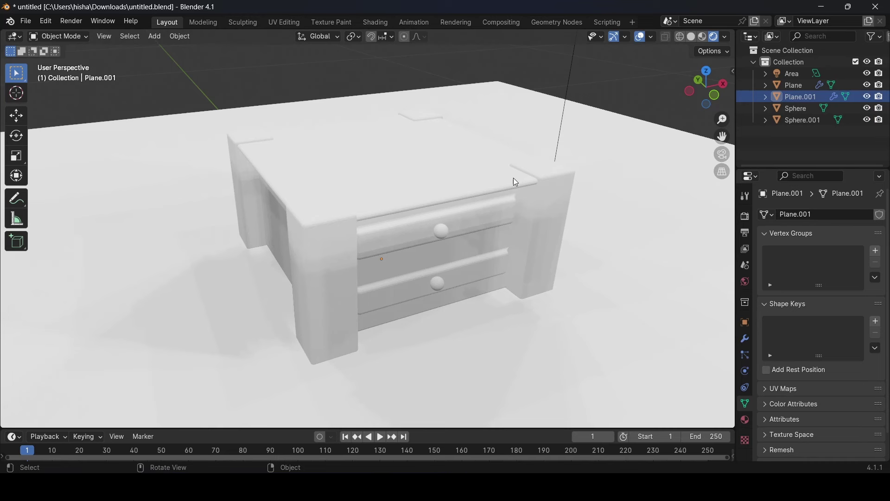
click(747, 421)
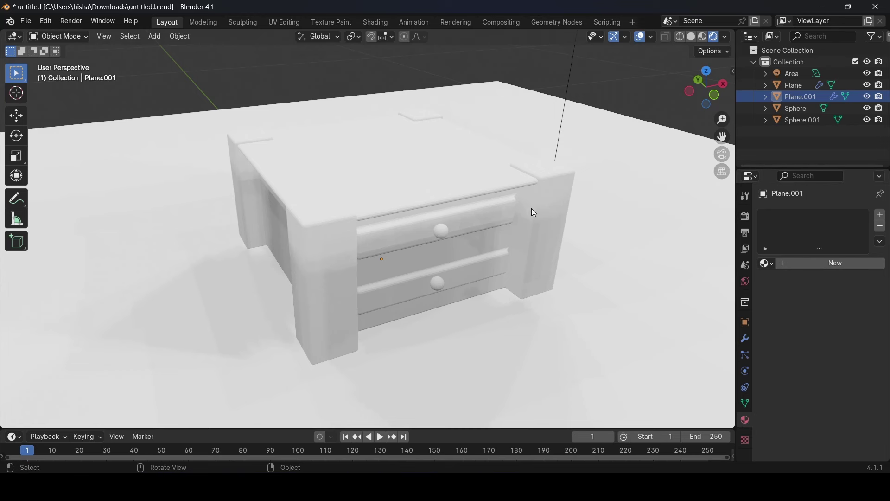
click(828, 266)
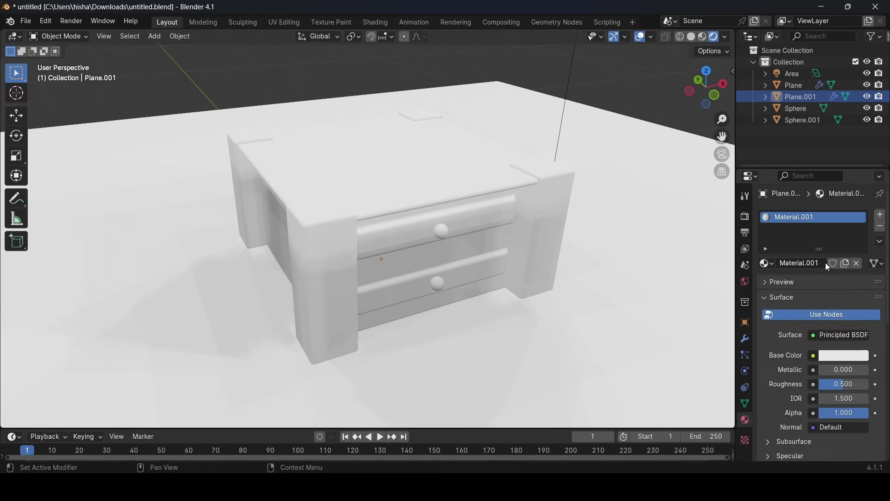
Try a fully saturated red as the base color of the cabinet's material.
click(840, 357)
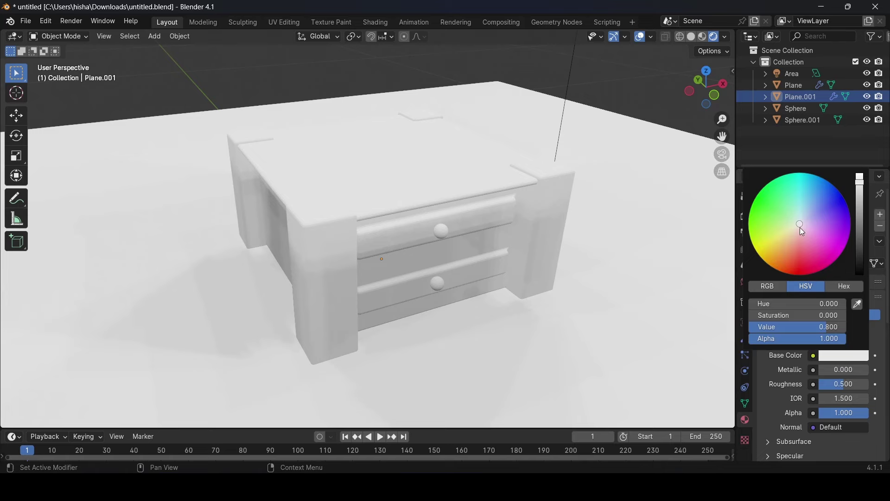
drag(800, 228, 798, 274)
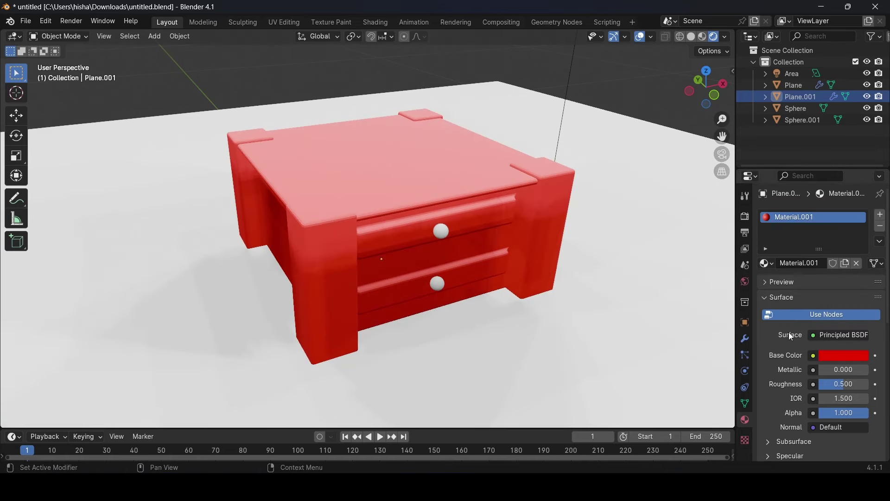
Set the base color of the cabinet's material to hex 050C9C.
click(837, 357)
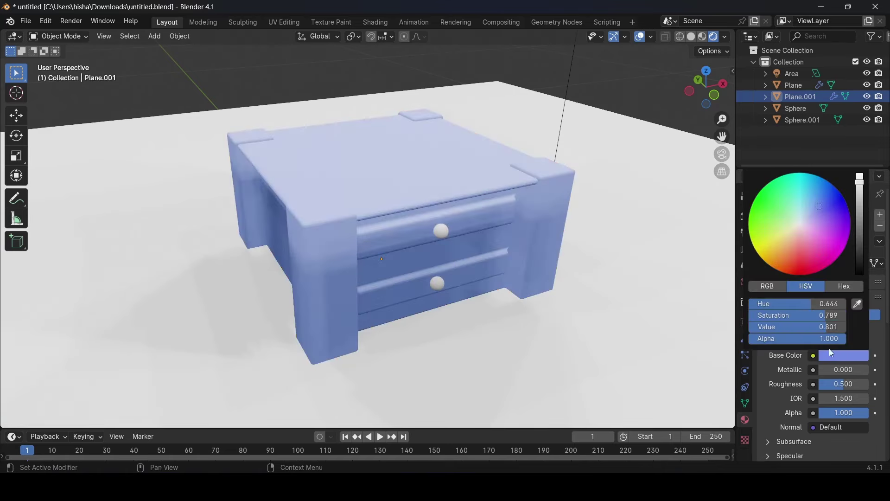
click(844, 287)
click(795, 304)
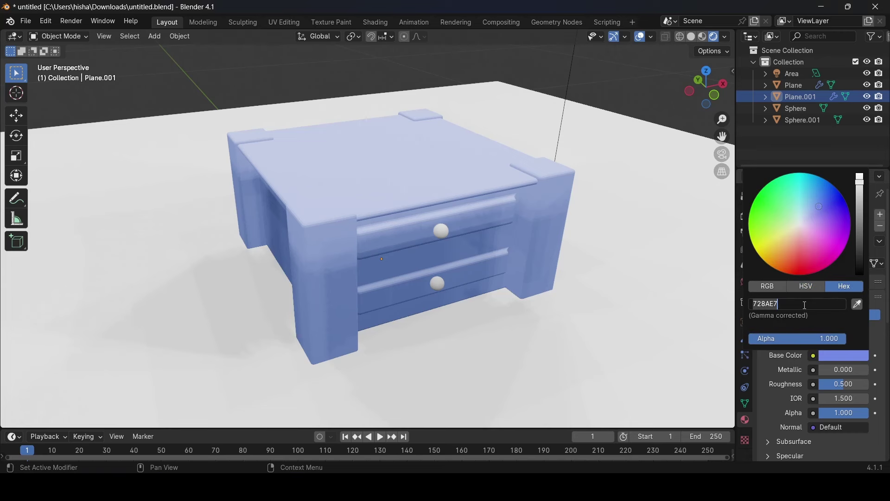
key(ctrl+a)
text(050C9C)
key(Return)
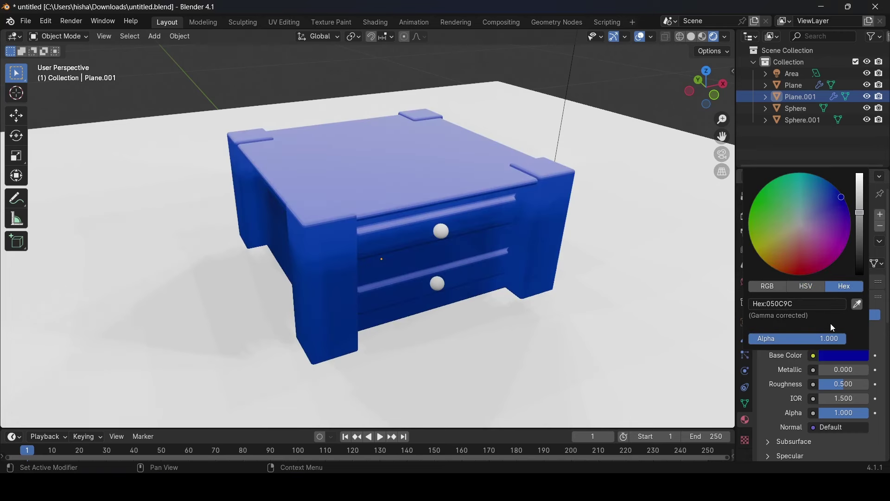
click(799, 305)
key(Return)
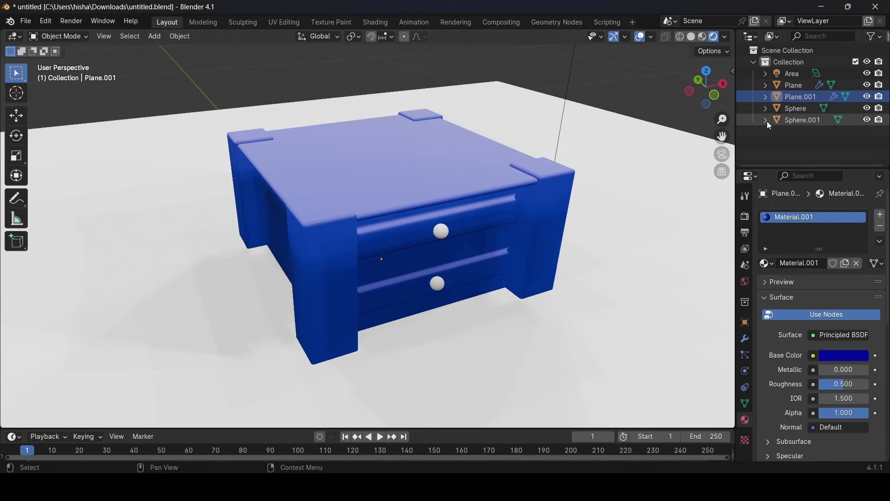
Give the upper drawer's knob a new material with base color hex 3572EF.
click(793, 109)
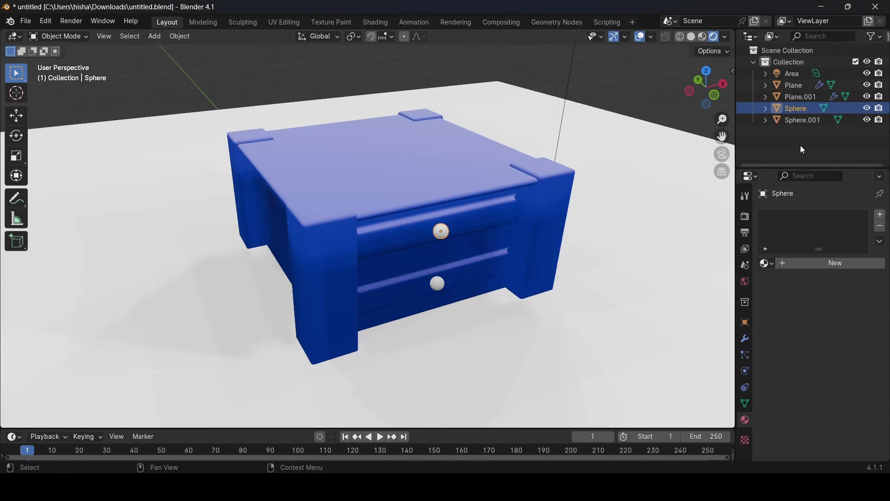
click(827, 262)
click(838, 354)
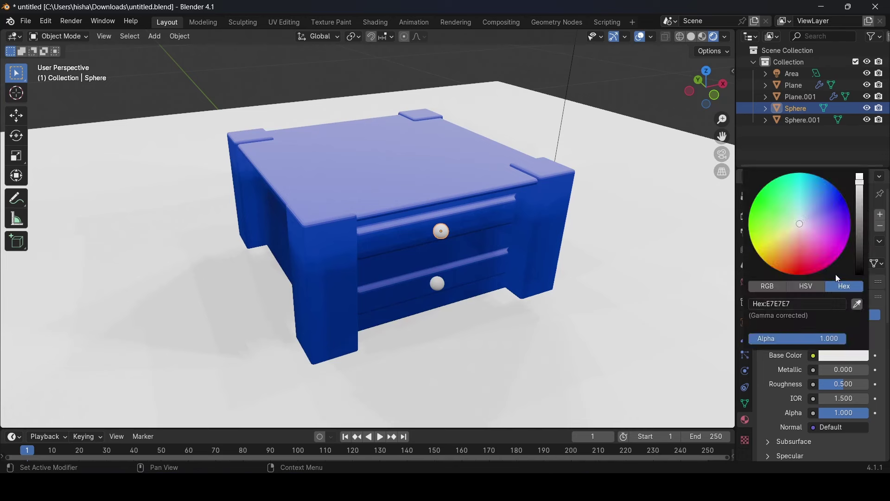
click(801, 304)
text(3572EF)
key(Return)
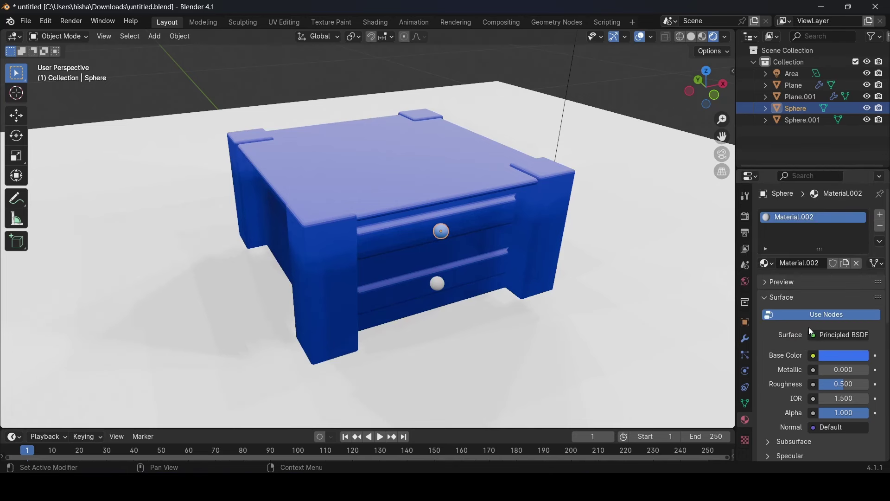
Give the lower drawer's knob a new material with base color hex 3572EF and deselect the knob.
click(810, 120)
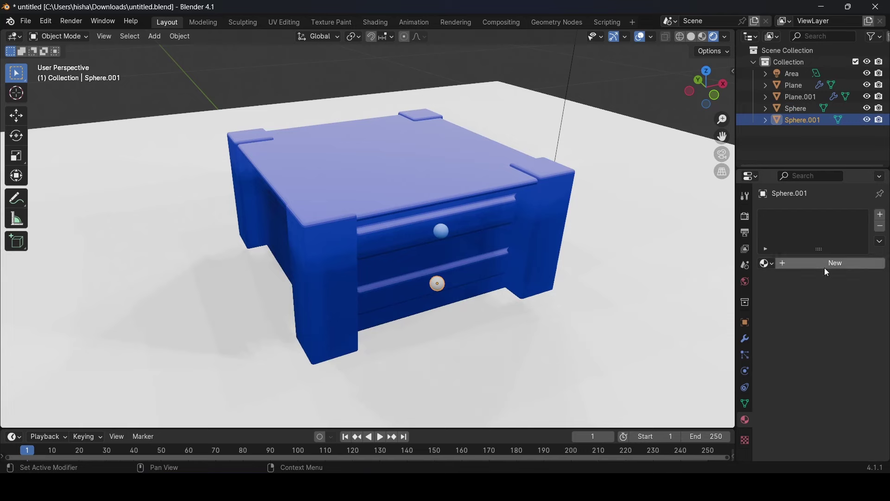
click(824, 268)
click(832, 356)
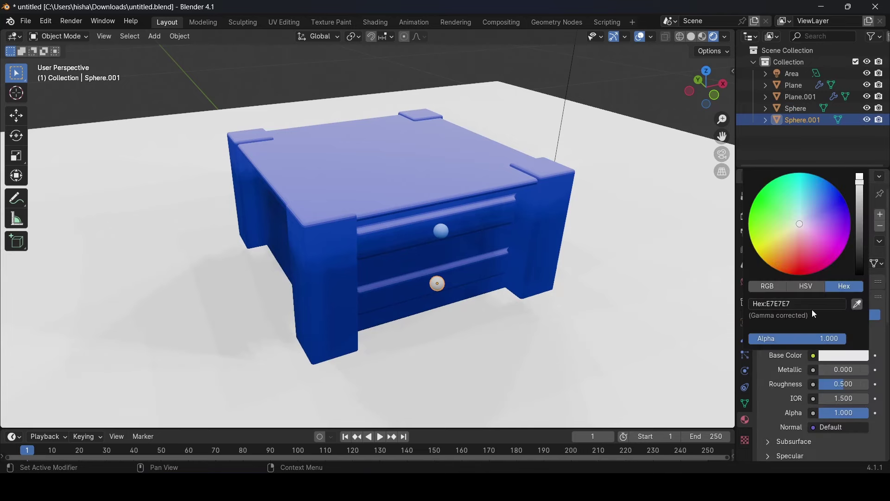
click(812, 305)
text(3572EF)
key(Return)
scroll(491, 276, up, 5)
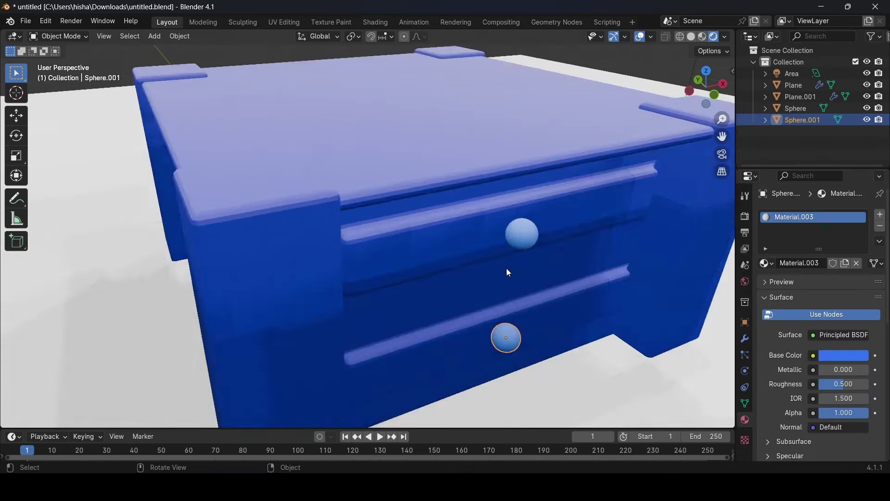
scroll(599, 289, down, 6)
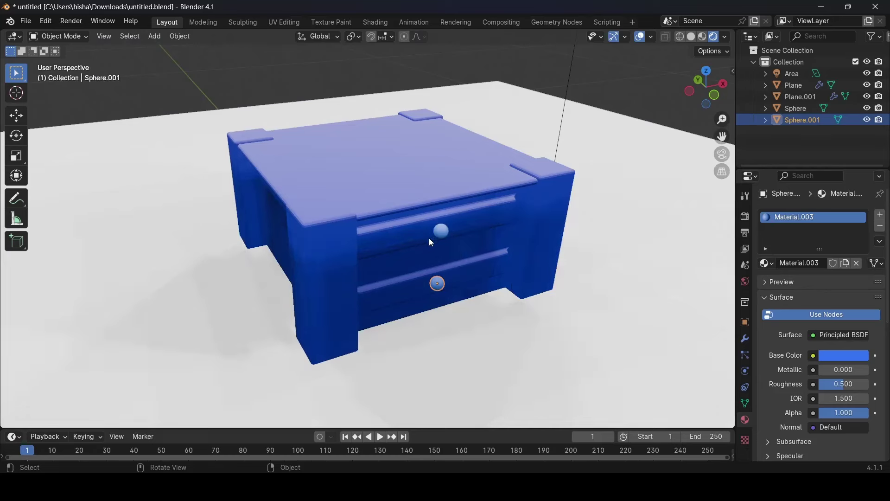
click(321, 79)
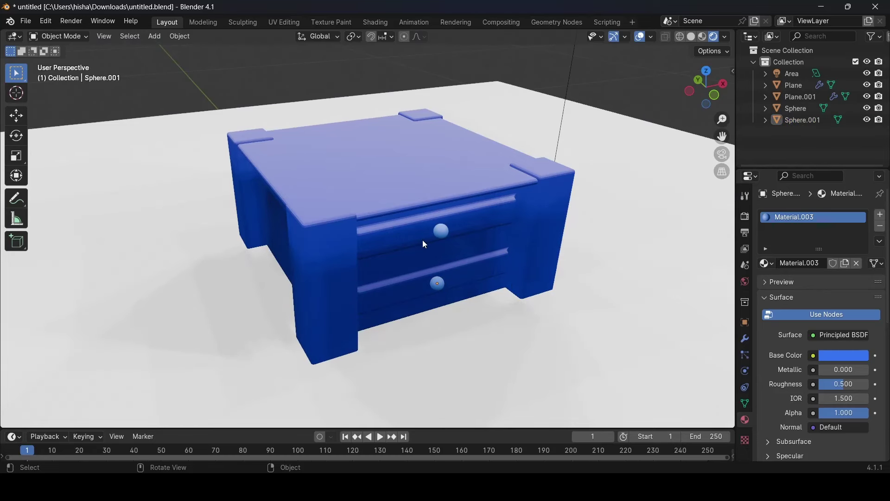
Give the floor plane under the cabinet a new material with base color hex 3ABEF9.
scroll(425, 245, down, 2)
click(568, 336)
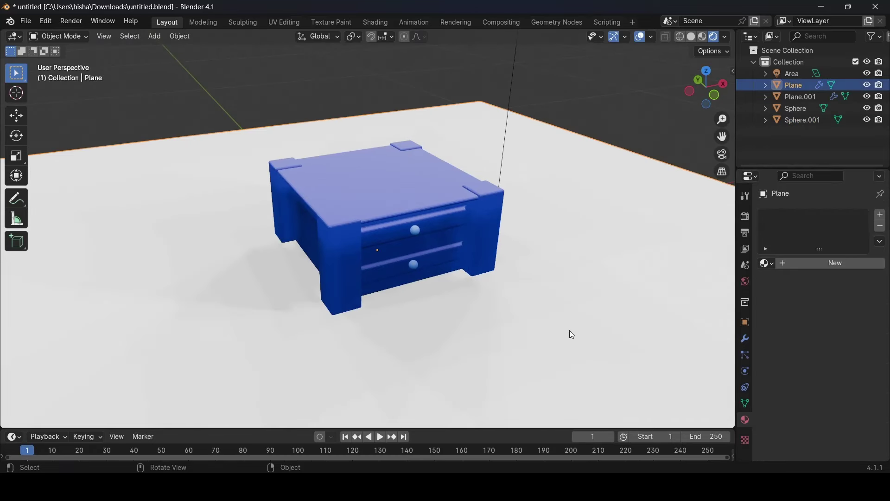
click(822, 268)
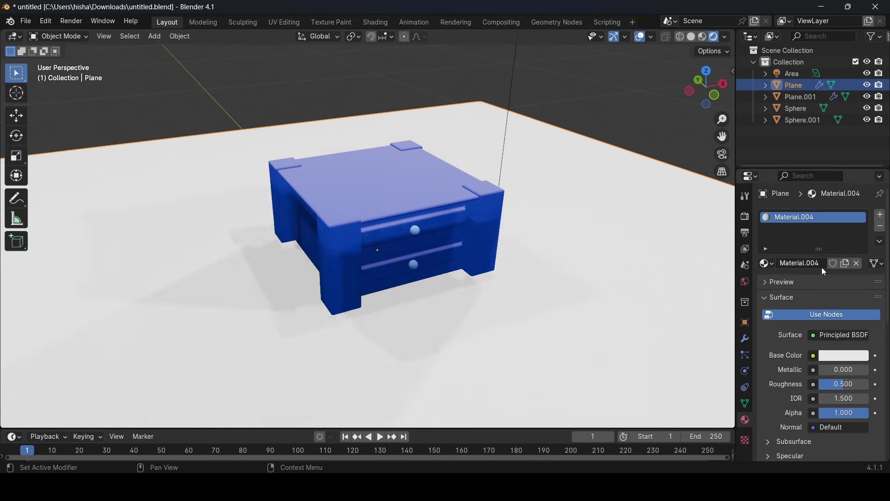
click(840, 356)
click(805, 305)
text(3ABEF9)
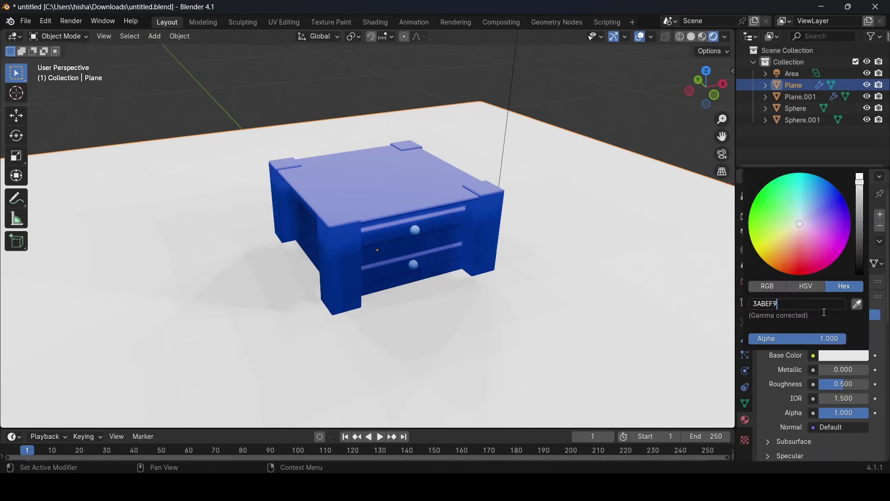
key(Return)
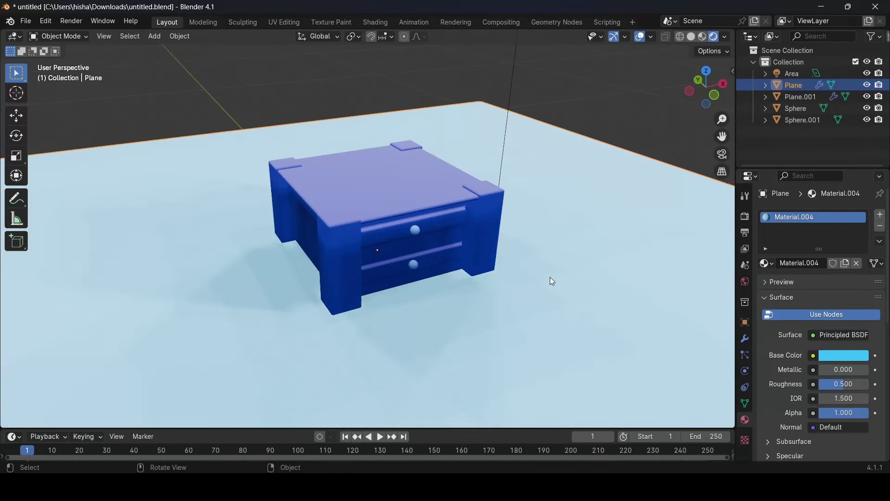
scroll(550, 277, up, 2)
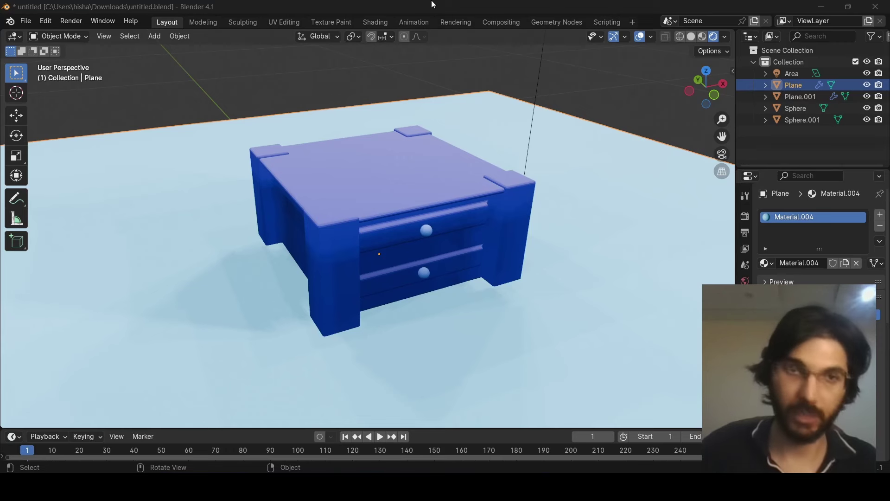
Add a camera to the scene.
middle_drag(433, 178, 447, 203)
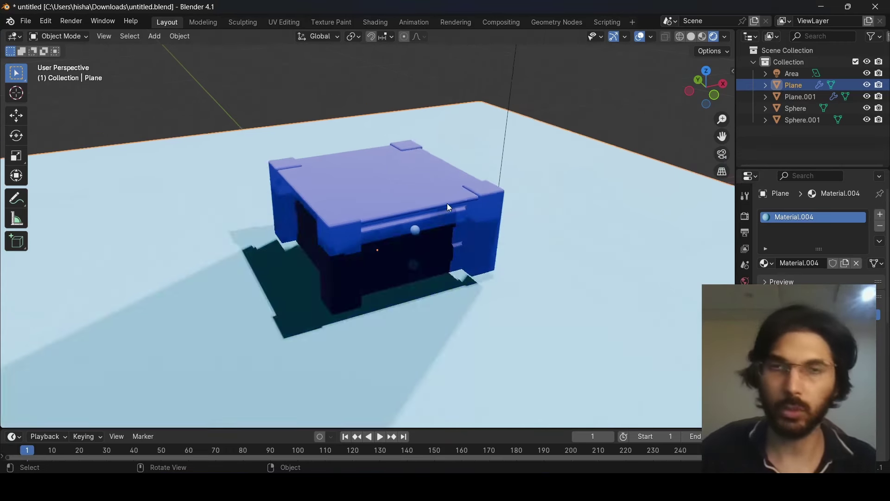
scroll(446, 203, down, 2)
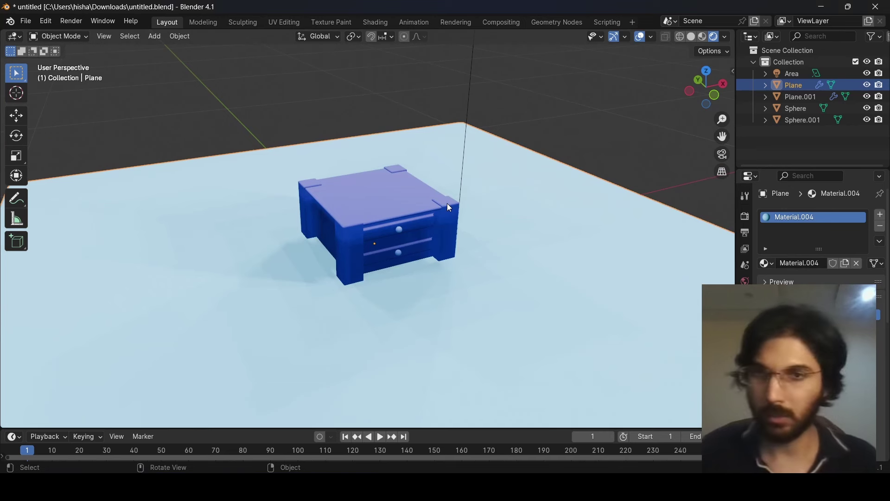
key(shift+a)
mouse_move(447, 206)
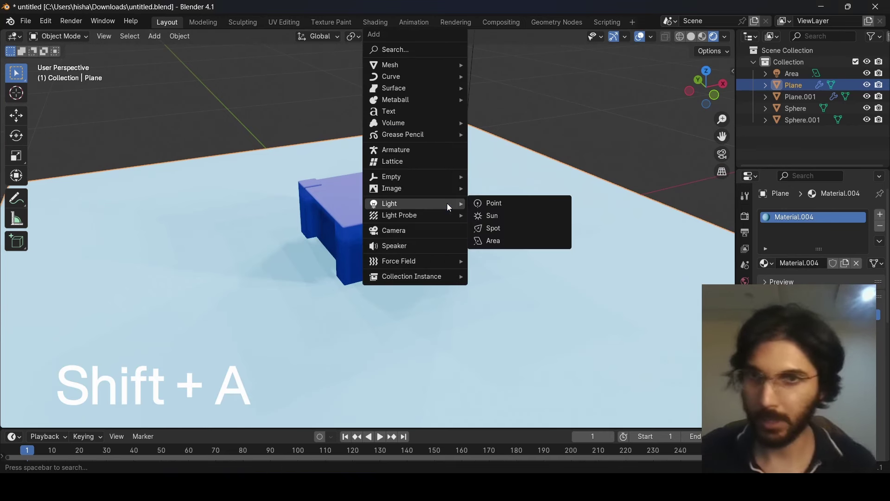
click(409, 232)
scroll(443, 239, down, 7)
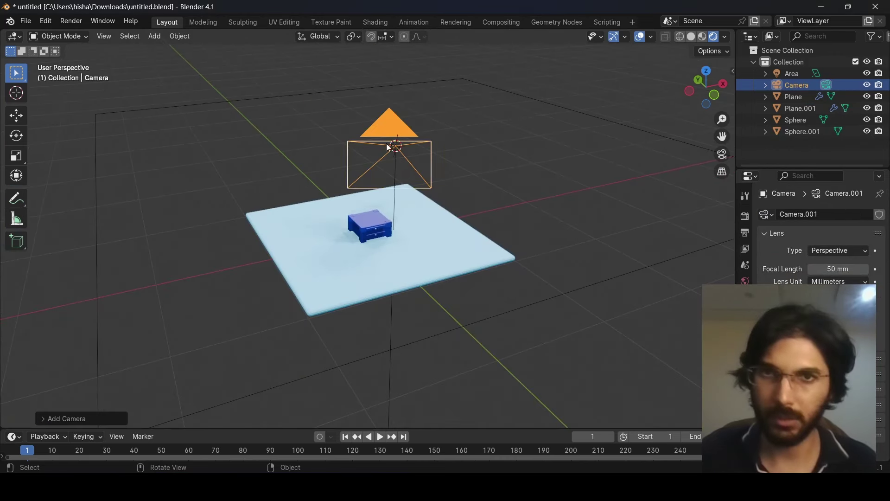
Inspect the camera's placement relative to the cabinet, look through the camera view, and return to a side perspective.
scroll(404, 155, up, 3)
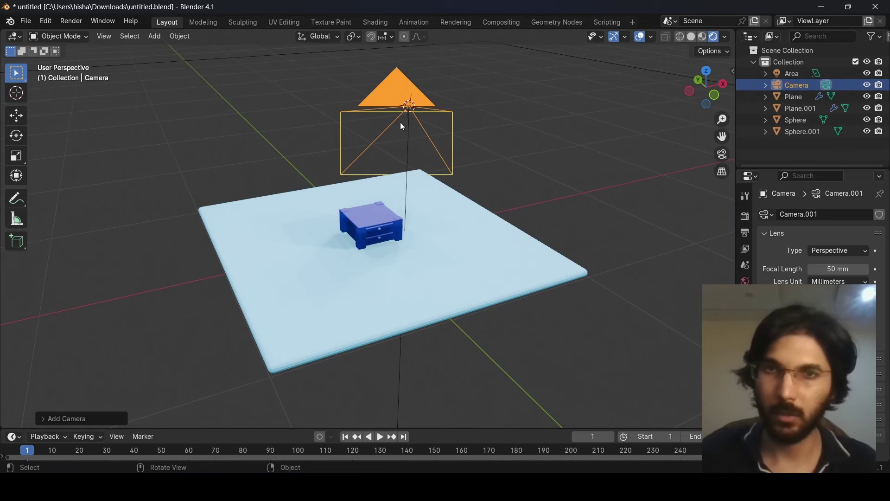
scroll(411, 132, up, 3)
scroll(410, 130, down, 3)
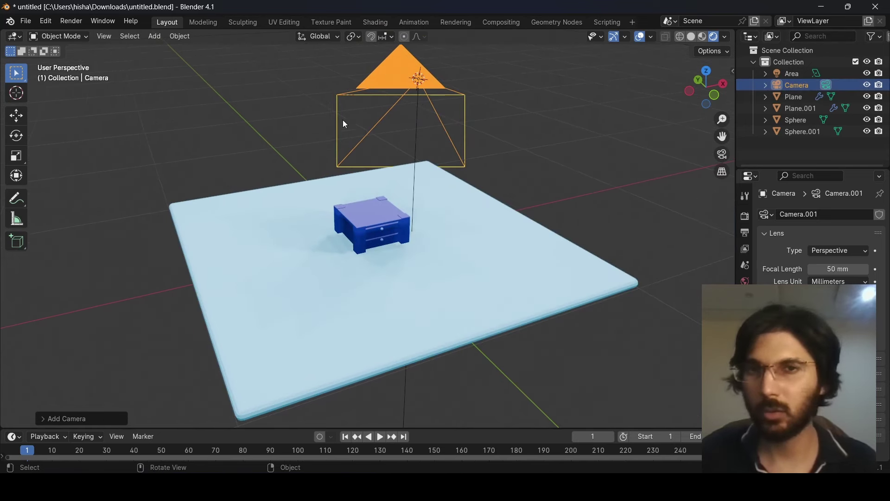
mouse_move(414, 126)
middle_down()
mouse_move(394, 202)
mouse_move(424, 133)
mouse_move(412, 131)
middle_up()
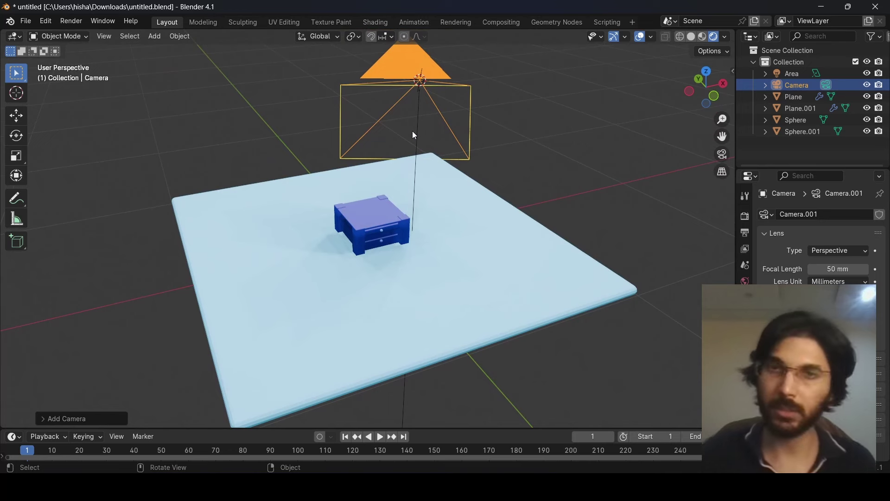
key(KP_0)
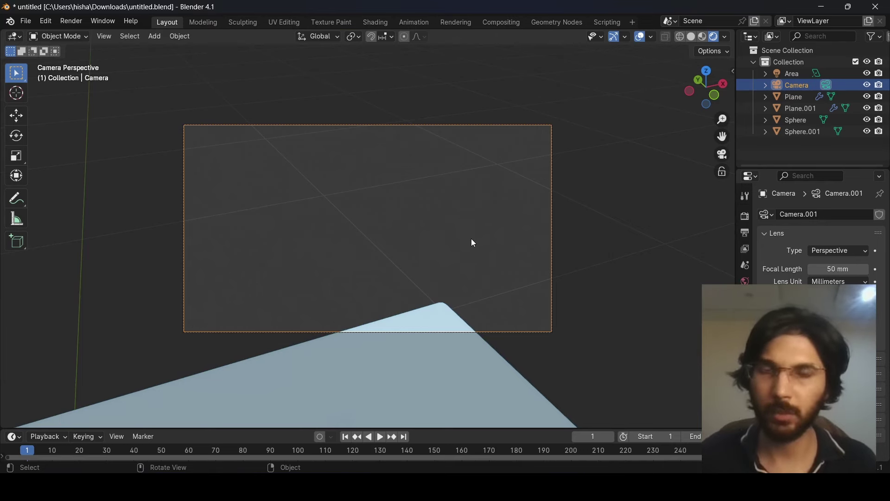
middle_drag(472, 241, 440, 309)
scroll(465, 264, down, 6)
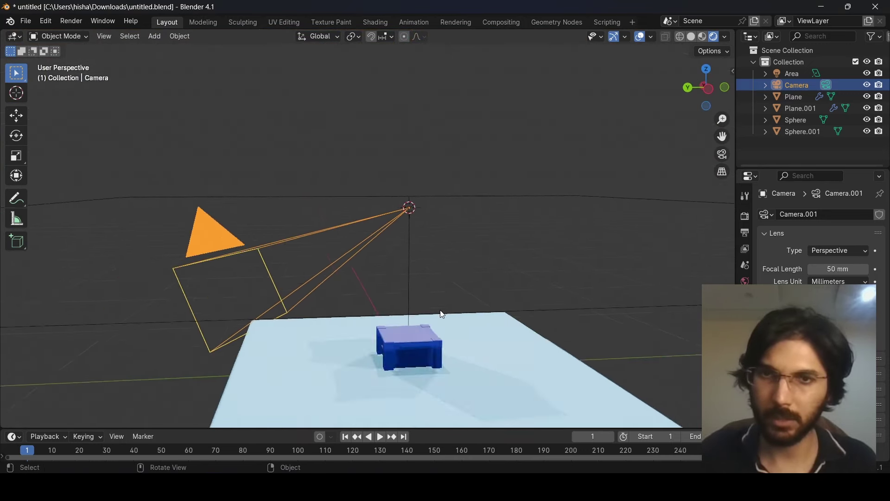
scroll(440, 309, down, 2)
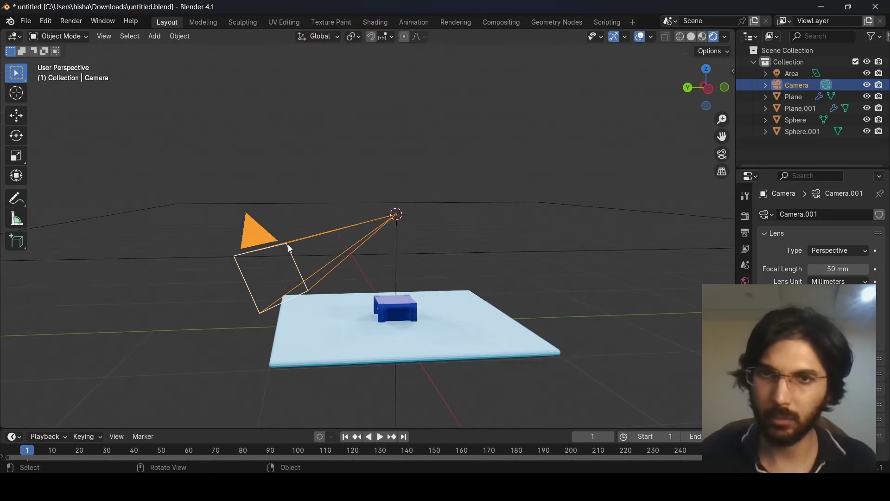
Move the camera to the front side of the cabinet, above the floor plane, so that it faces the drawers.
click(785, 87)
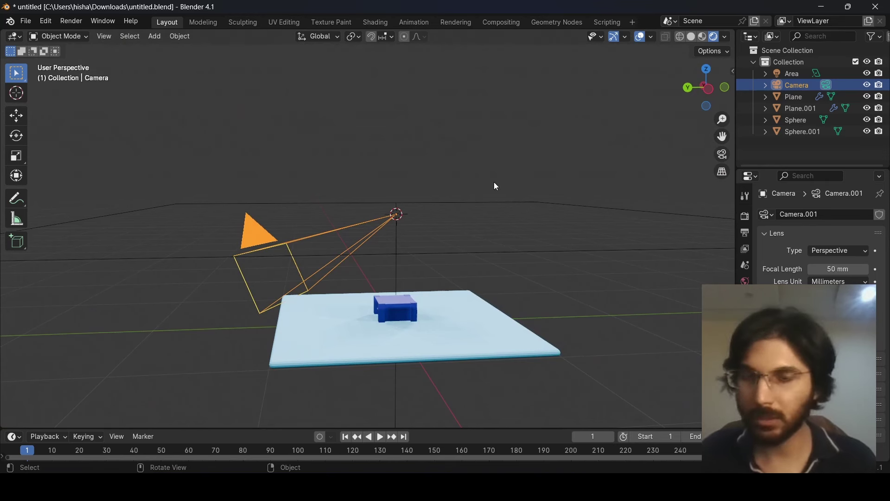
key(g)
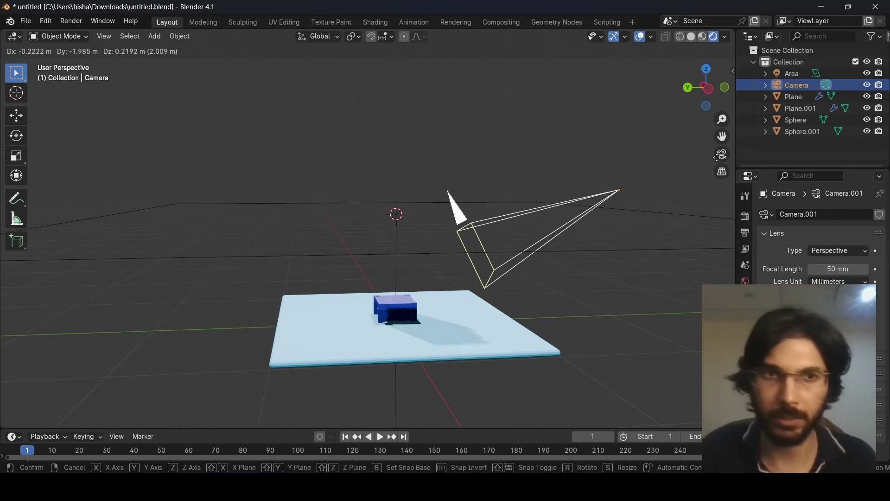
click(723, 158)
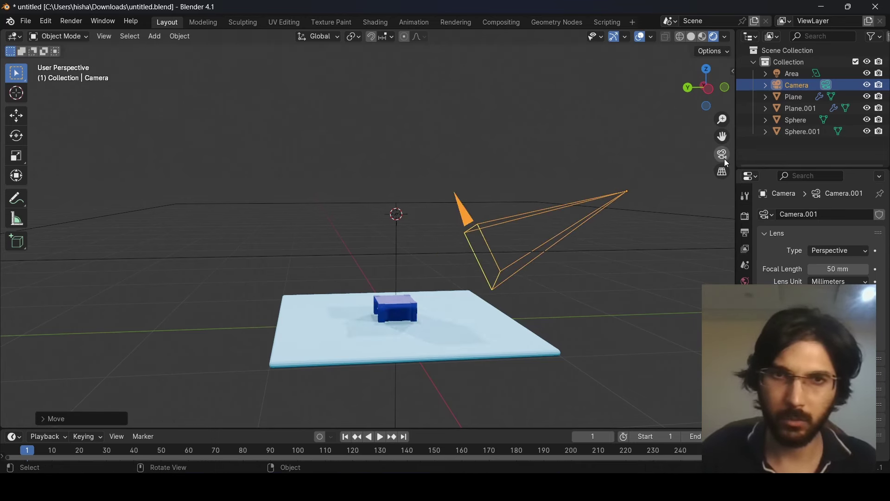
middle_drag(605, 246, 488, 293)
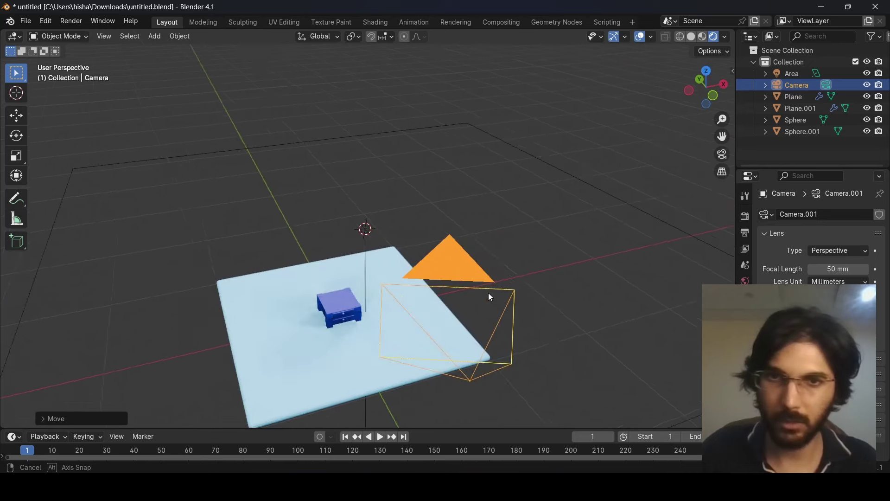
scroll(463, 304, down, 4)
key(g)
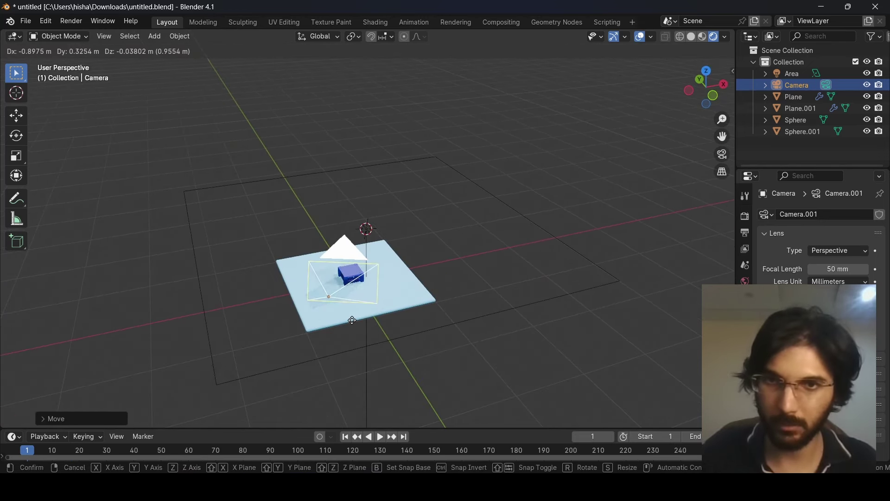
click(387, 334)
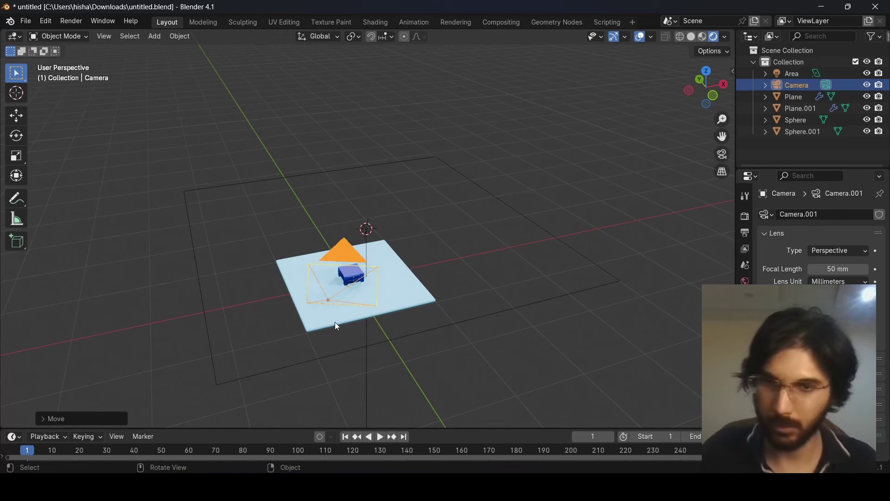
scroll(334, 321, up, 3)
scroll(339, 322, down, 1)
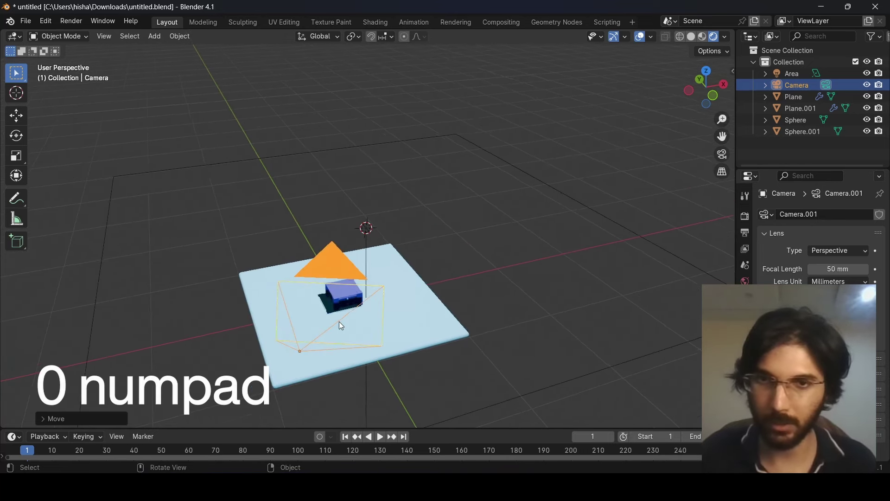
Look through the camera to examine how the cabinet and floor plane are framed.
key(KP_0)
scroll(416, 263, up, 1)
scroll(416, 263, up, 2)
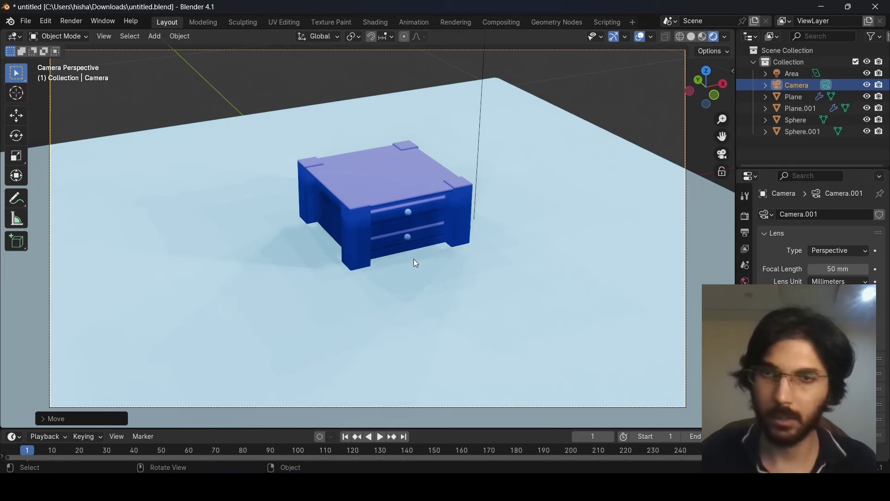
scroll(414, 261, down, 6)
scroll(398, 247, up, 6)
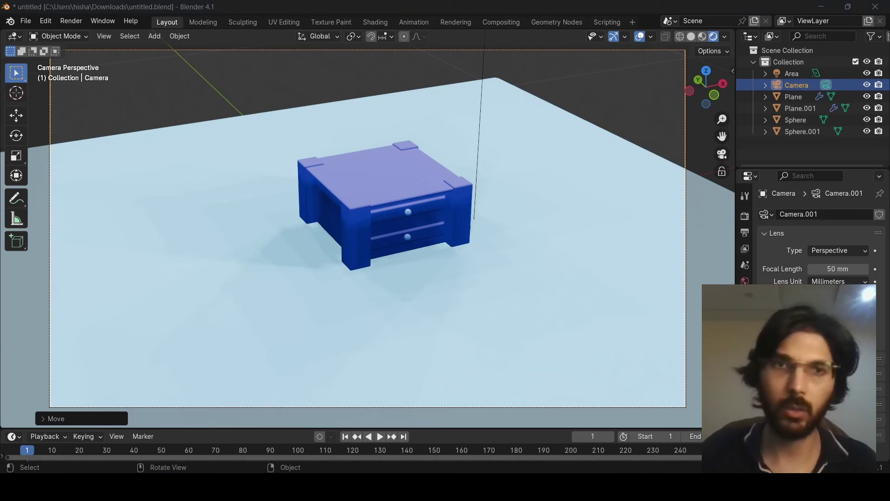
Move the floor plane along the X axis and along the Y axis to shift it within the camera frame.
scroll(496, 363, down, 4)
click(433, 325)
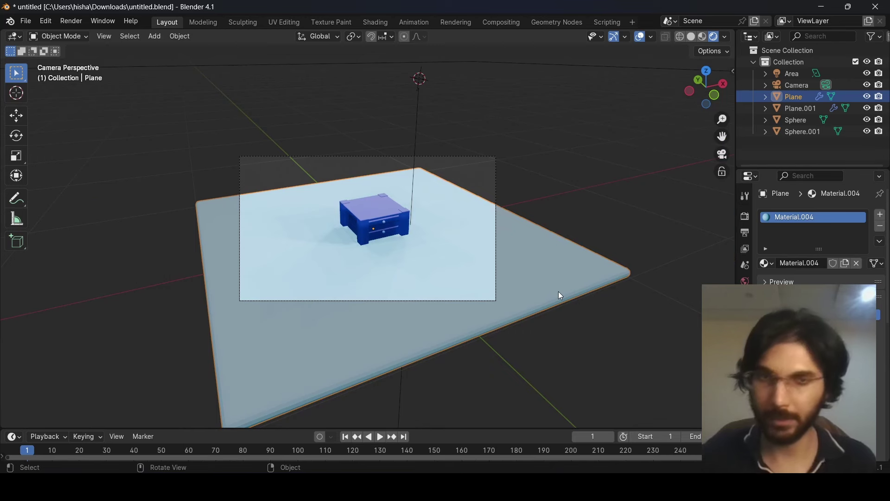
key(g)
key(x)
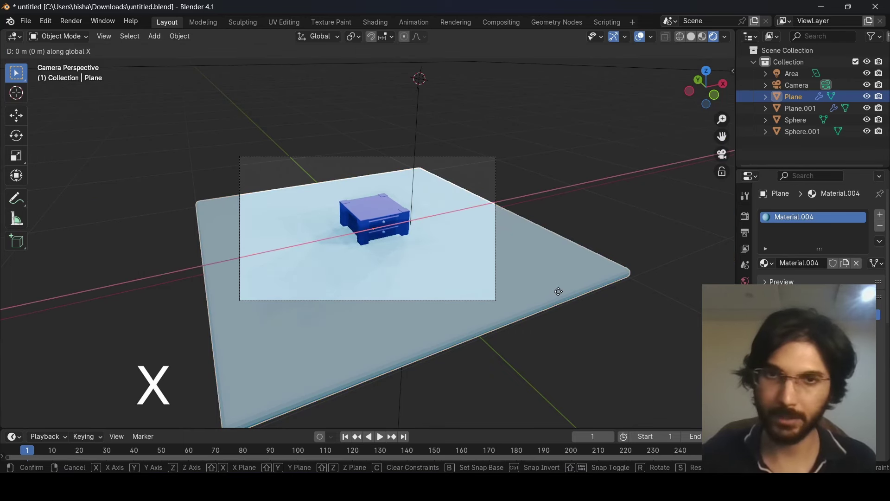
click(599, 279)
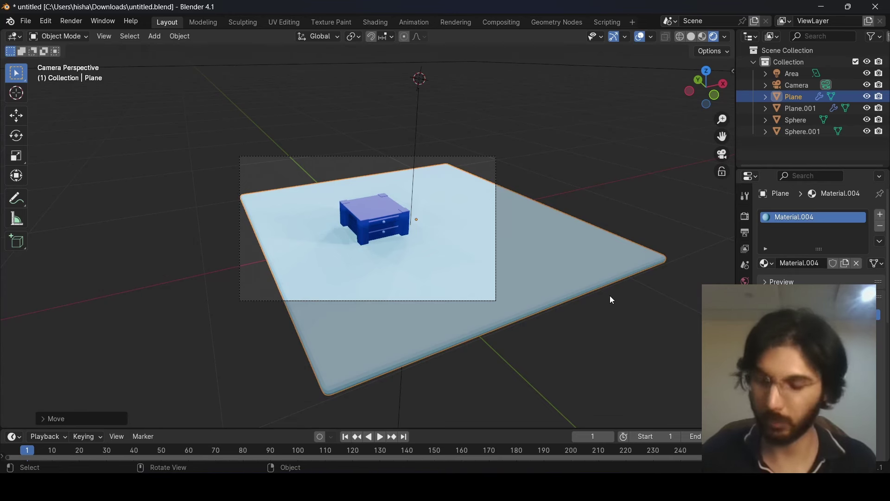
key(g)
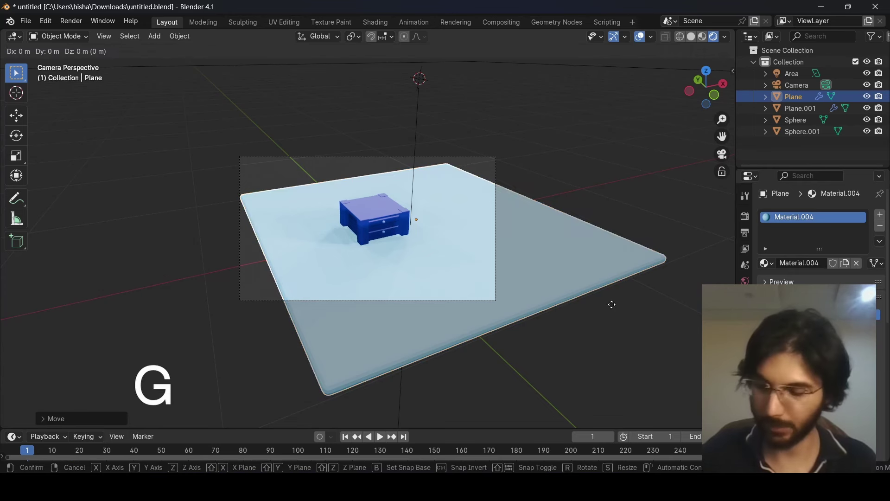
key(y)
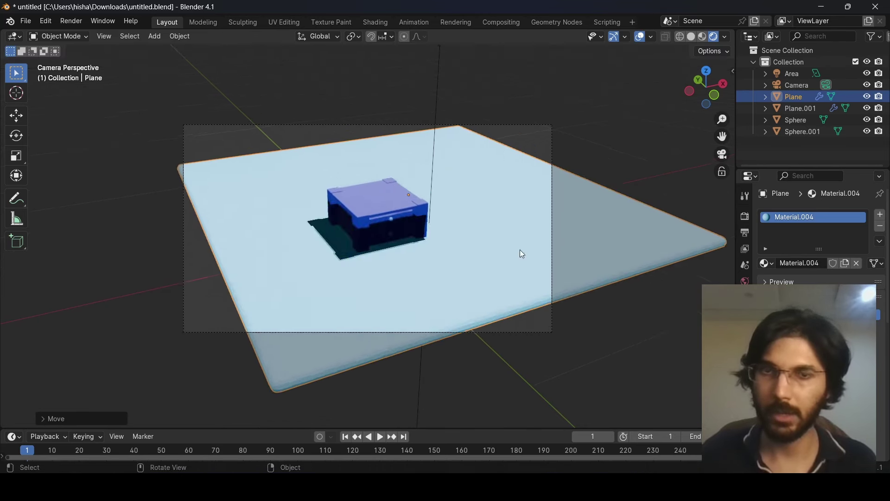
click(519, 248)
Scale the floor plane up to about twice its size so it fills the camera frame.
key(s)
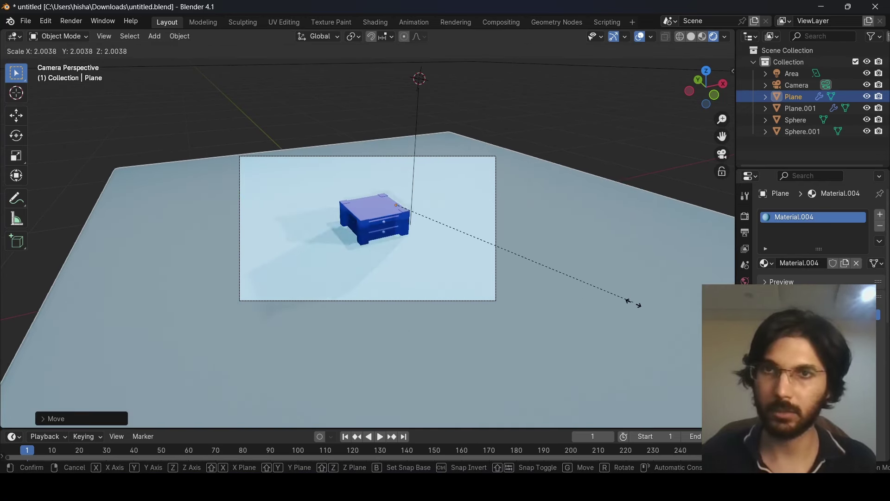
click(642, 309)
scroll(390, 233, up, 4)
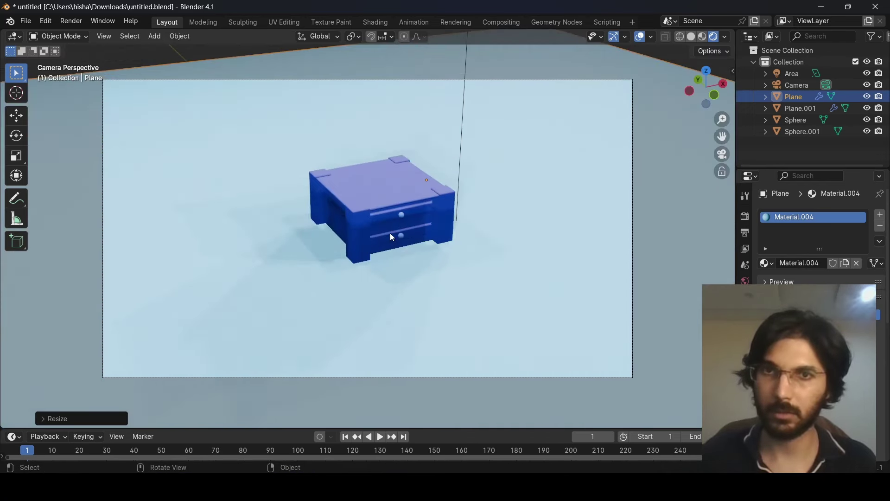
scroll(486, 218, down, 2)
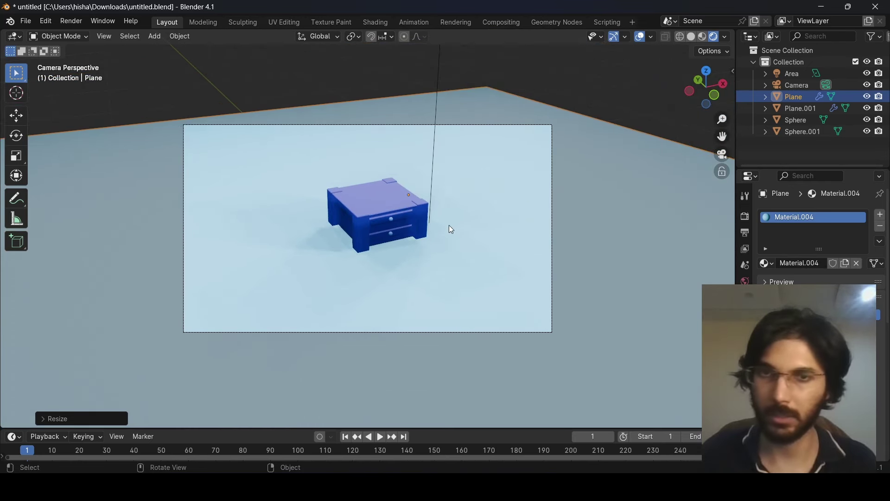
scroll(448, 227, up, 2)
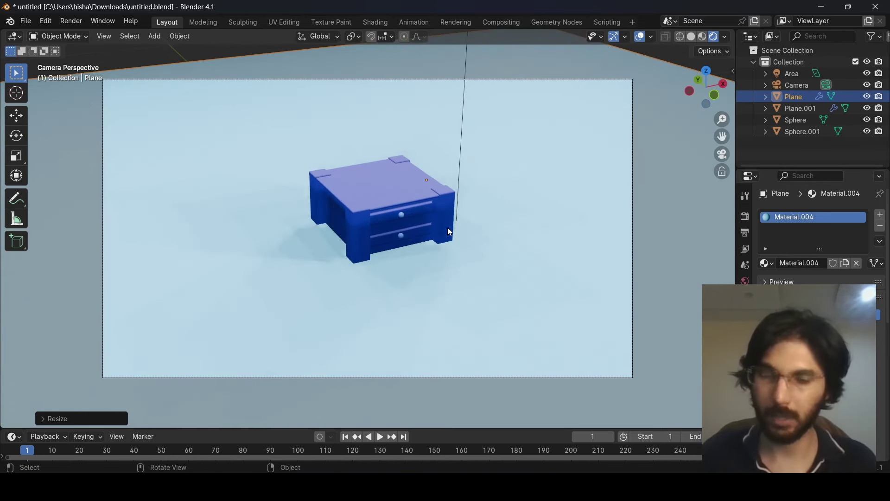
key(KP_0)
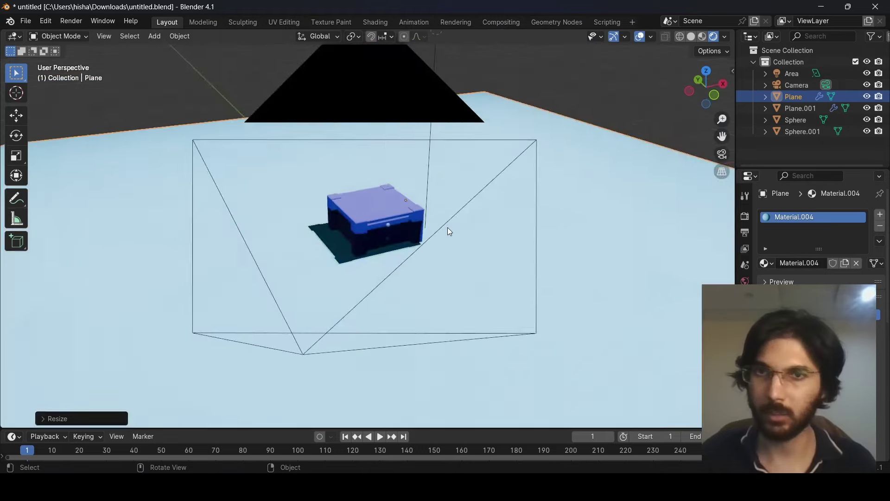
key(KP_0)
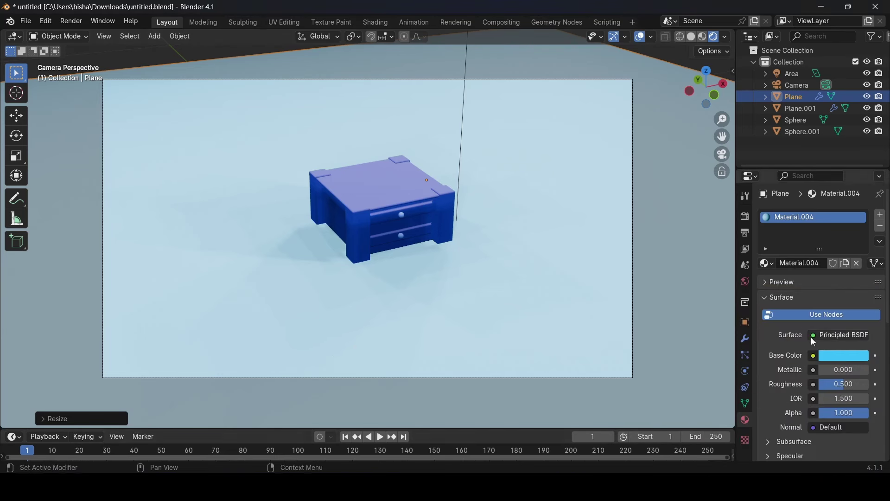
Set the camera's location to X -0.83925 m and Y -1.7826 m, and its focal length to 99 mm.
click(797, 86)
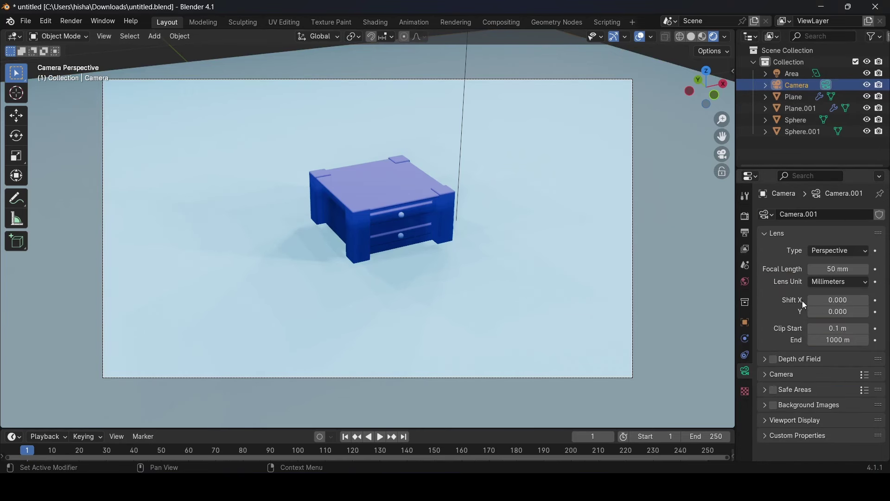
click(747, 324)
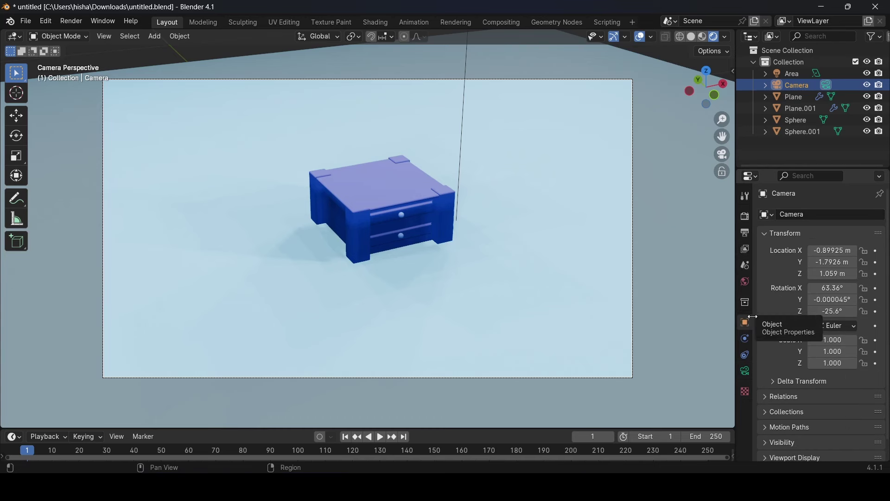
drag(832, 251, 818, 250)
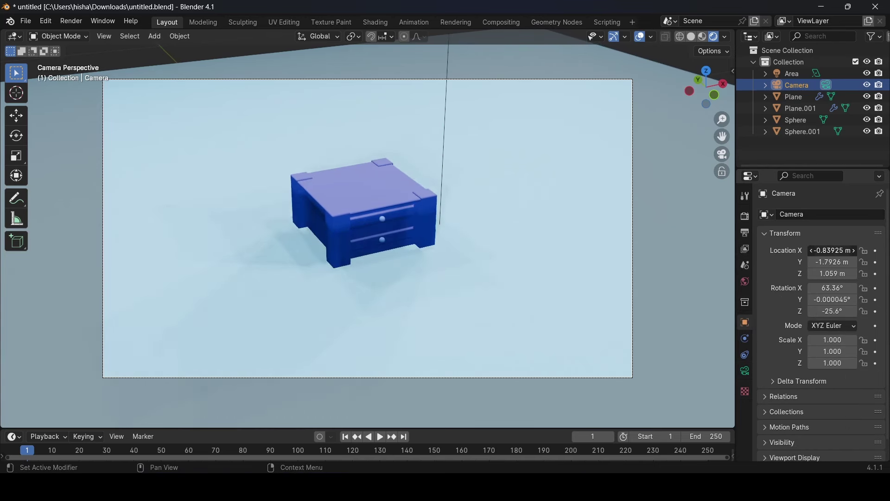
drag(832, 250, 834, 250)
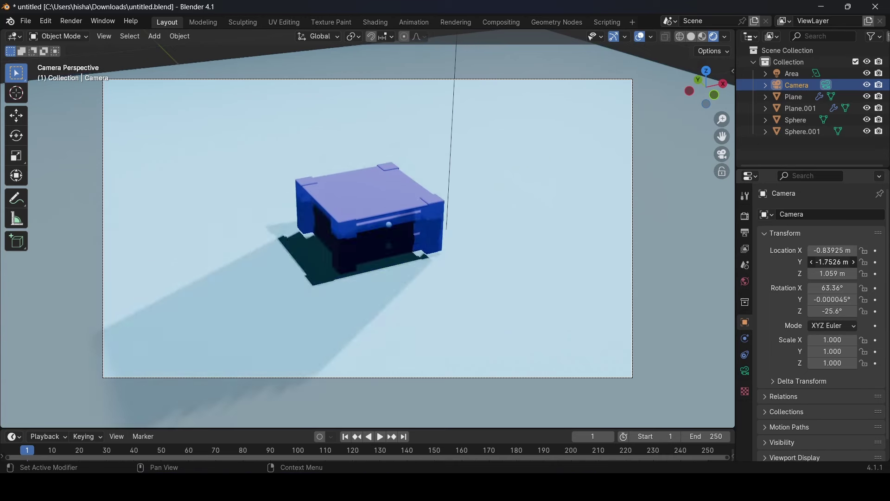
click(747, 373)
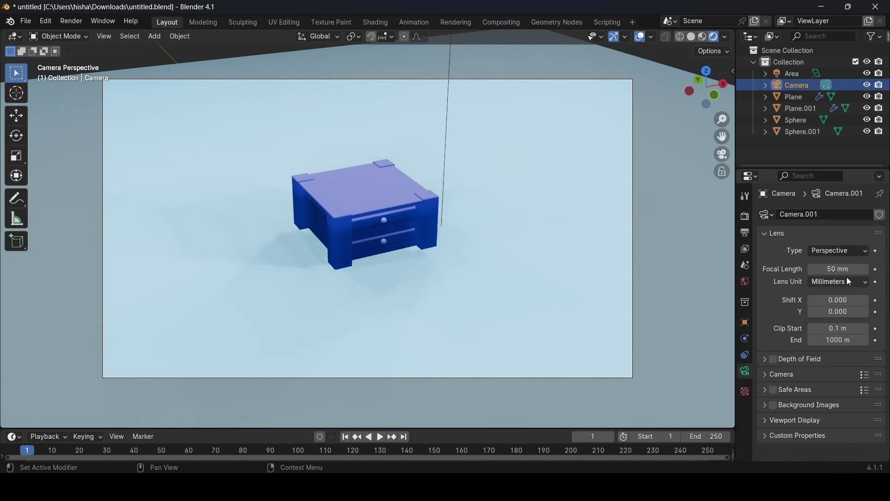
drag(839, 269, 874, 269)
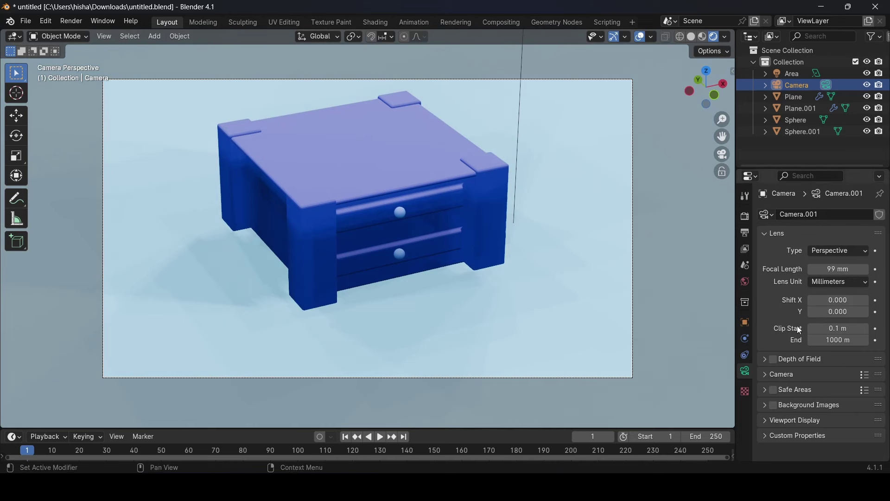
Set the camera's location to Y -1.7726 m and Z 1.089 m to refine the framing.
click(743, 324)
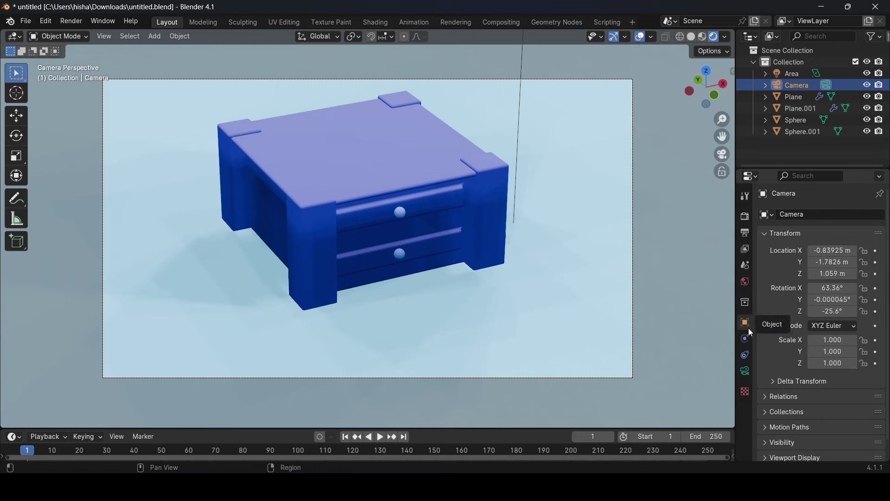
click(812, 250)
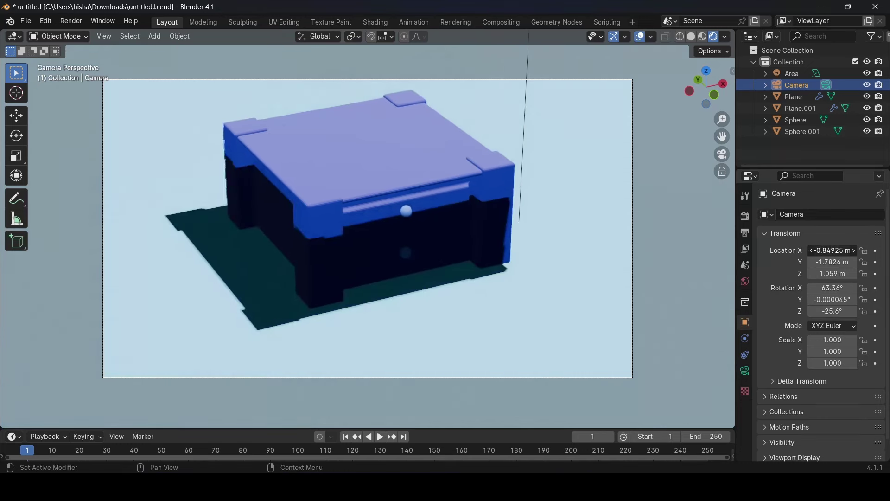
key(ctrl+z)
click(829, 270)
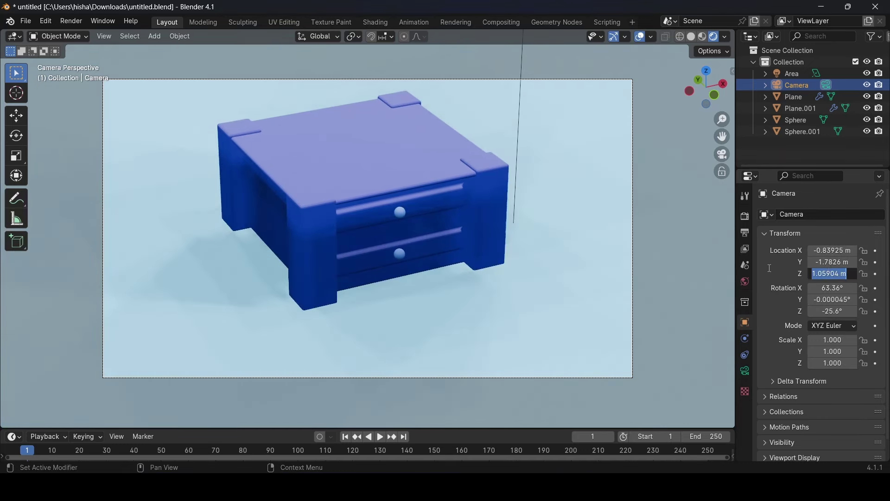
mouse_move(820, 263)
mouse_down()
mouse_move(837, 274)
mouse_move(817, 261)
mouse_up()
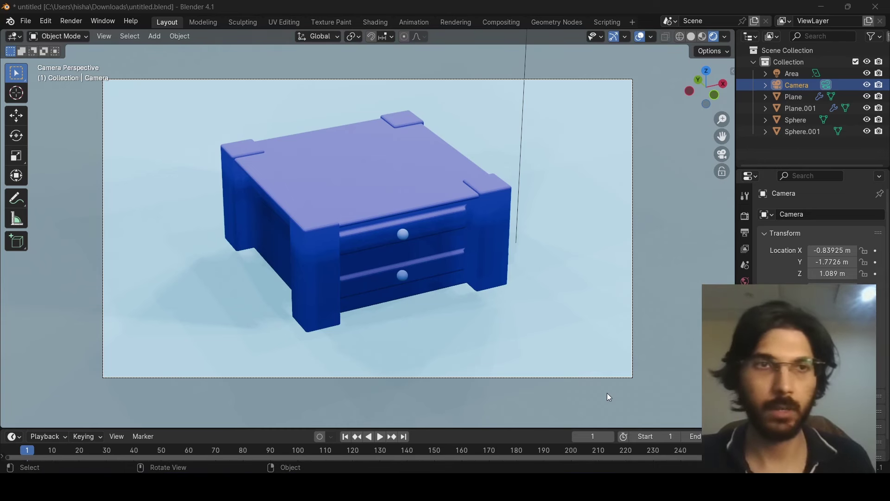
Deselect the camera and set the scene's render engine to Cycles.
click(798, 146)
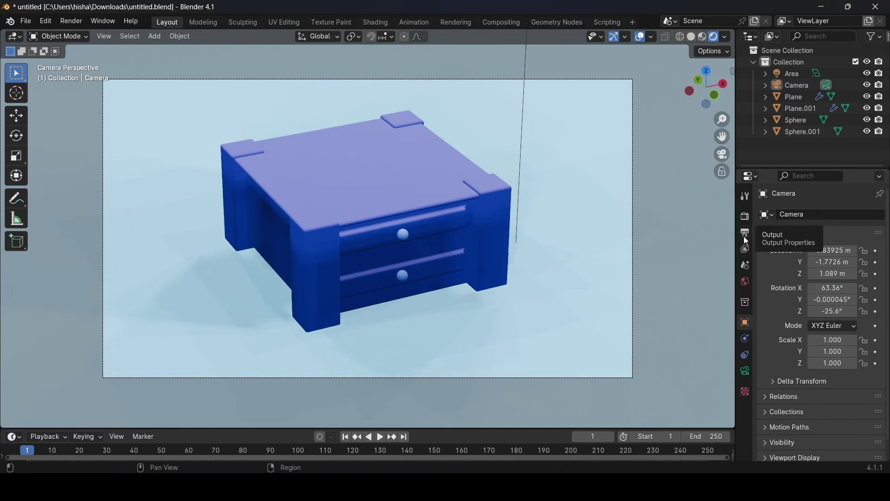
click(746, 220)
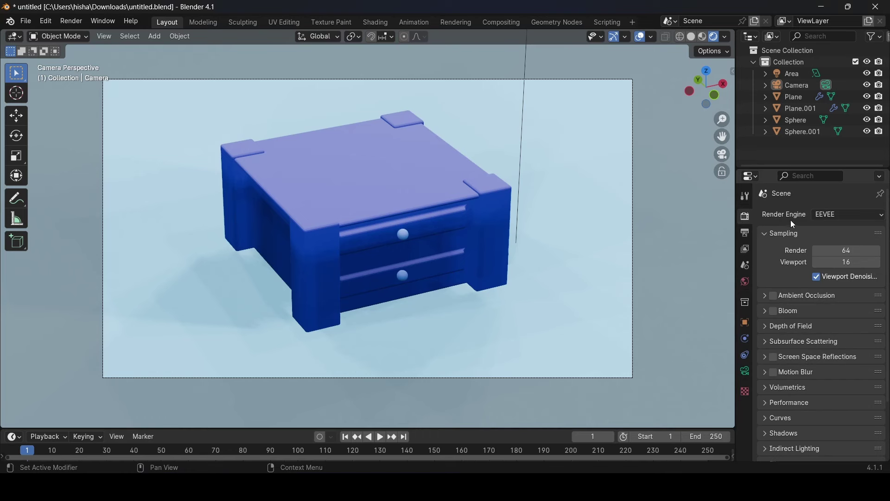
click(843, 215)
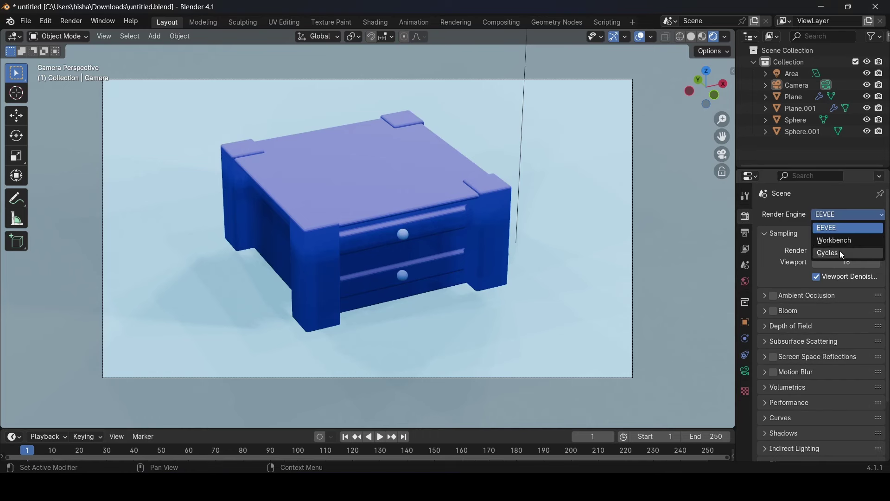
click(839, 250)
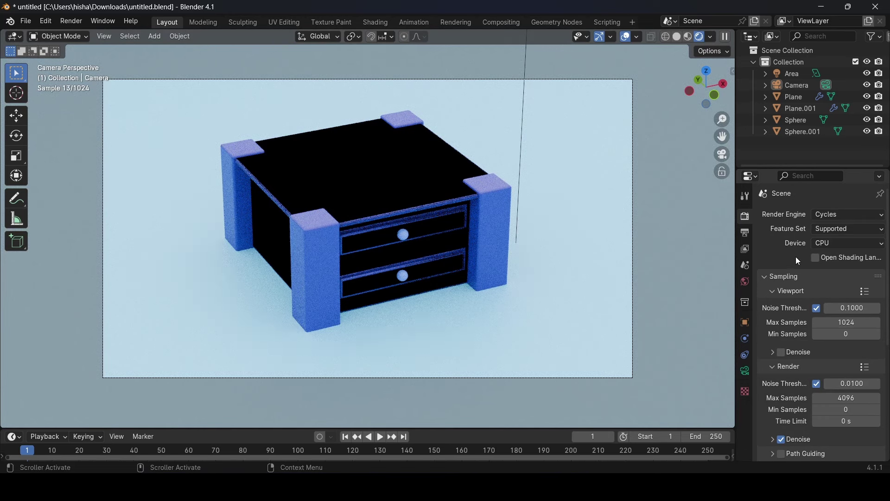
scroll(796, 256, down, 8)
scroll(795, 257, down, 2)
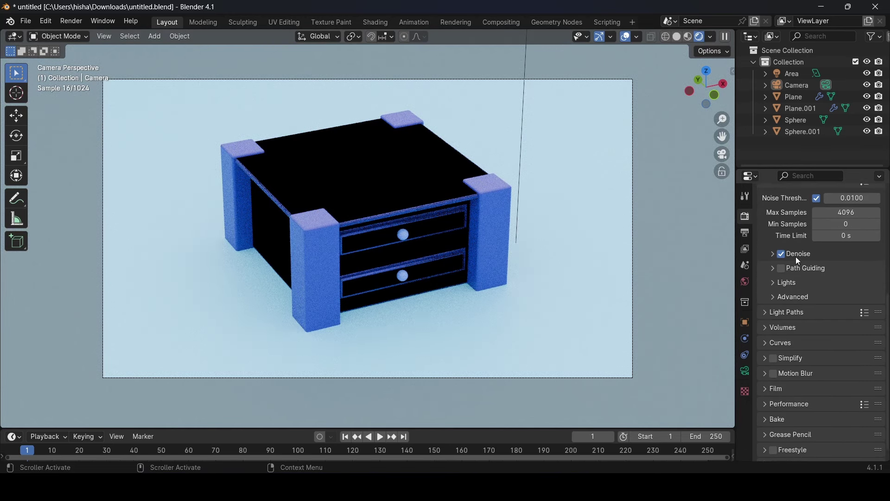
Set the color management look of the scene to High Contrast.
click(765, 456)
scroll(805, 402, down, 6)
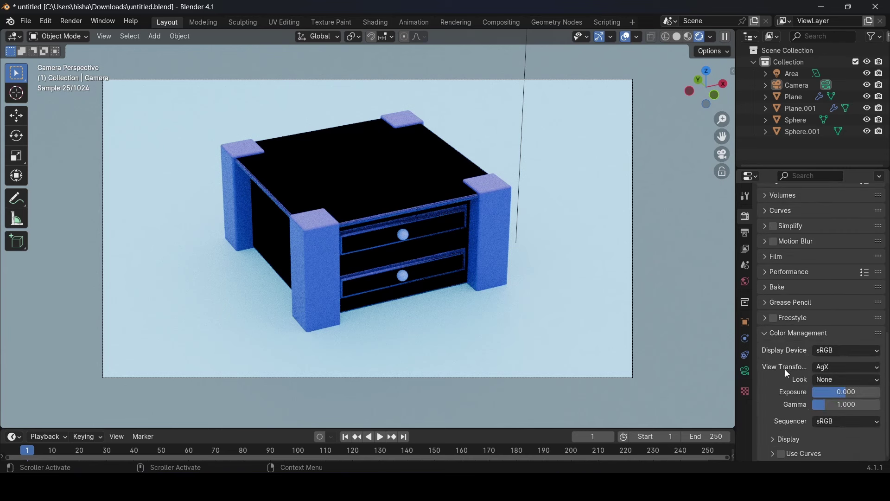
click(836, 383)
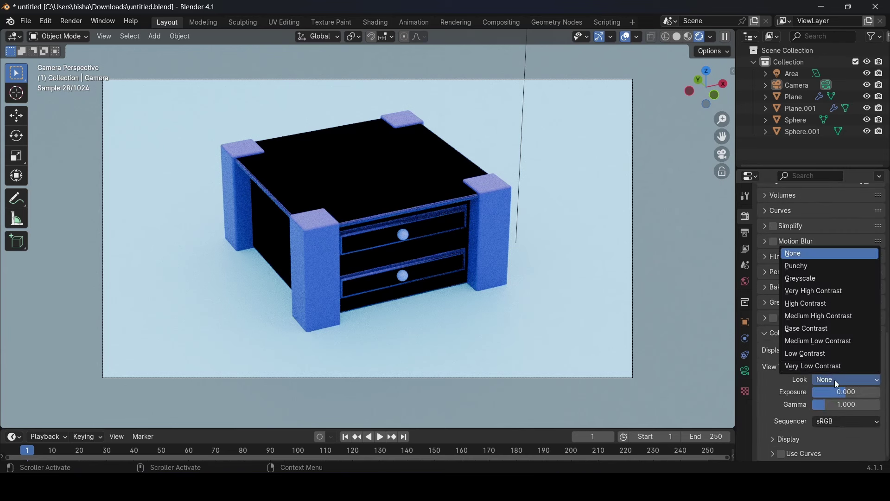
click(809, 304)
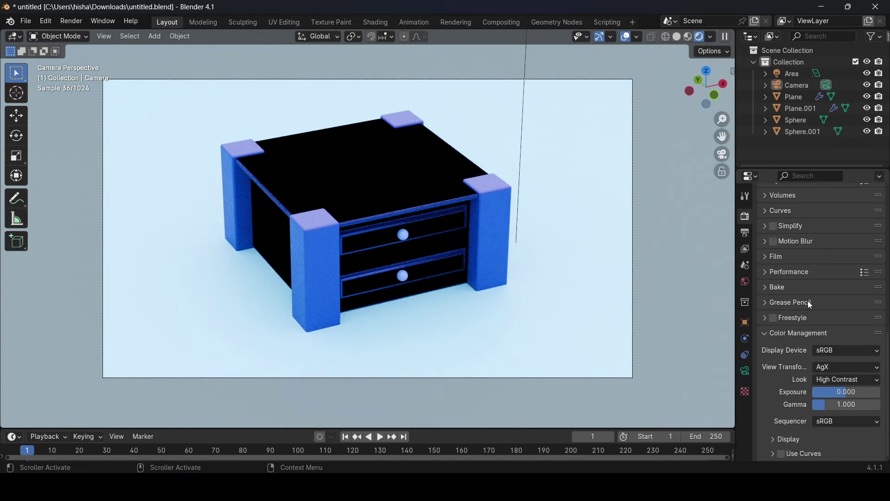
Select the area light and turn off its shadow casting.
scroll(793, 318, up, 6)
scroll(794, 318, up, 8)
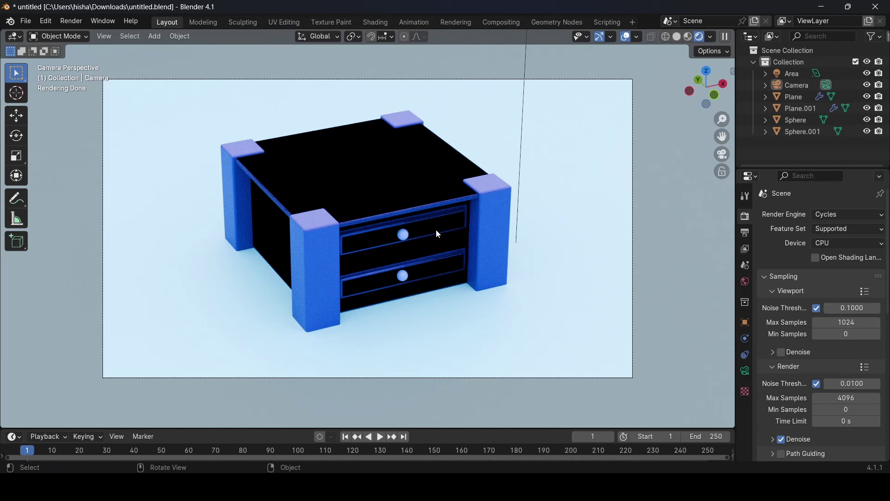
click(801, 77)
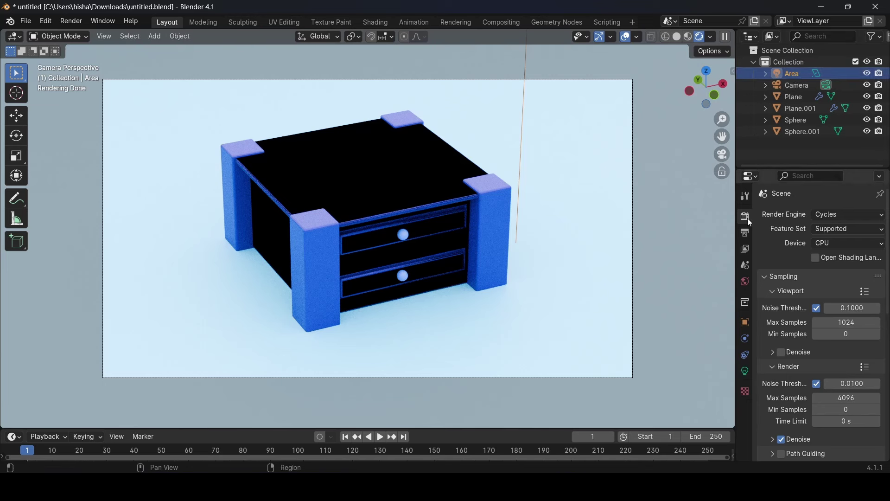
click(745, 371)
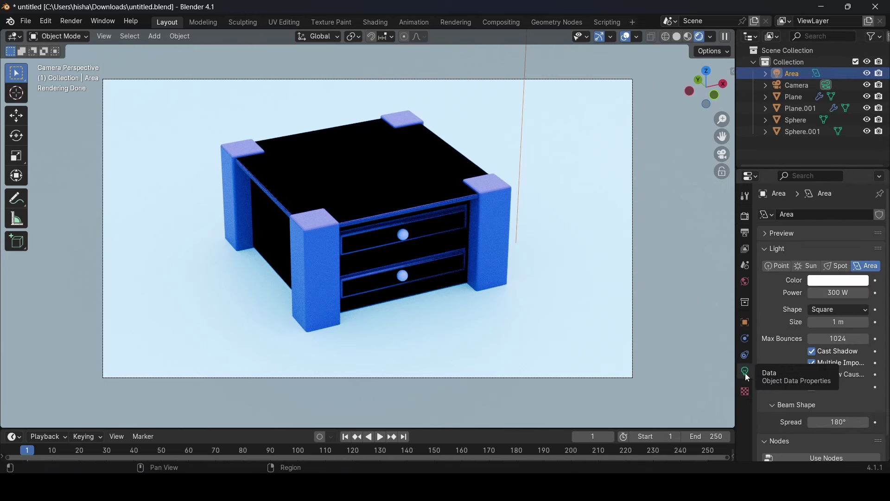
click(827, 351)
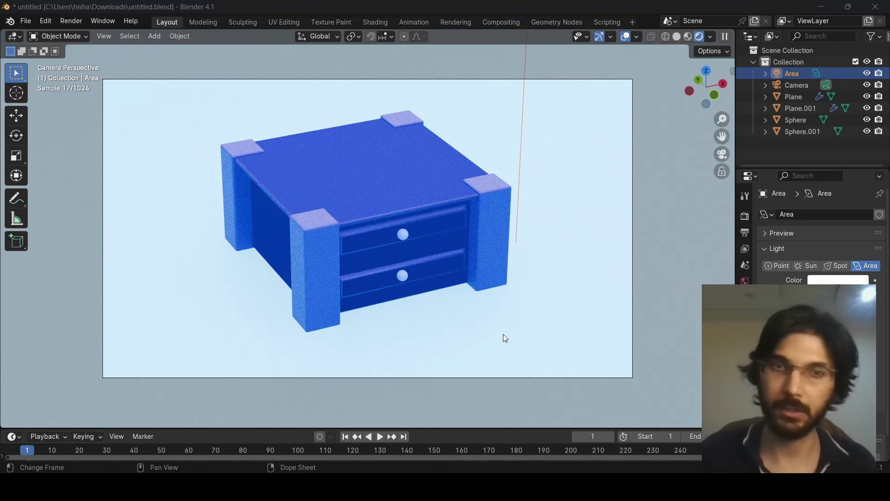
Render the camera view as a still image and bring up the save options for the render result.
click(211, 2)
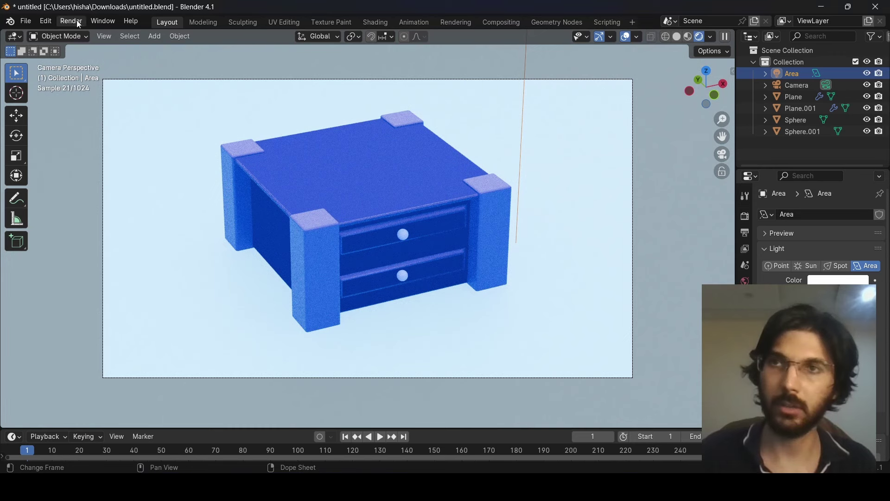
click(71, 20)
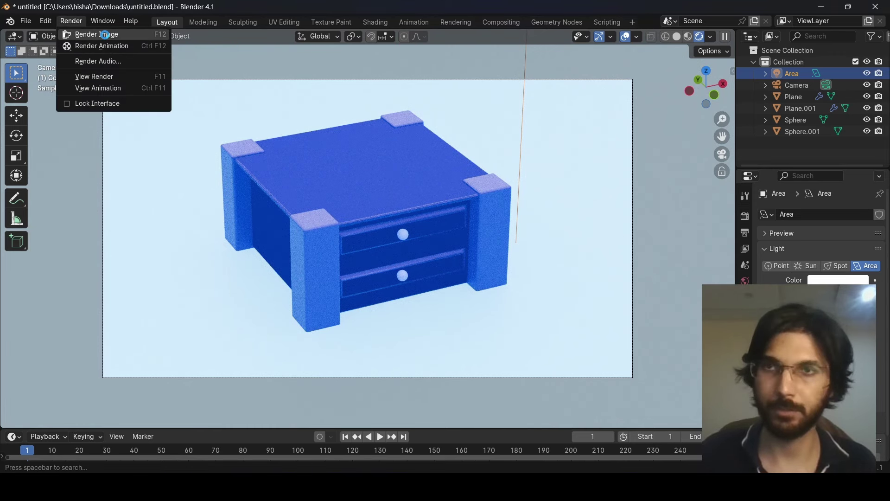
click(104, 35)
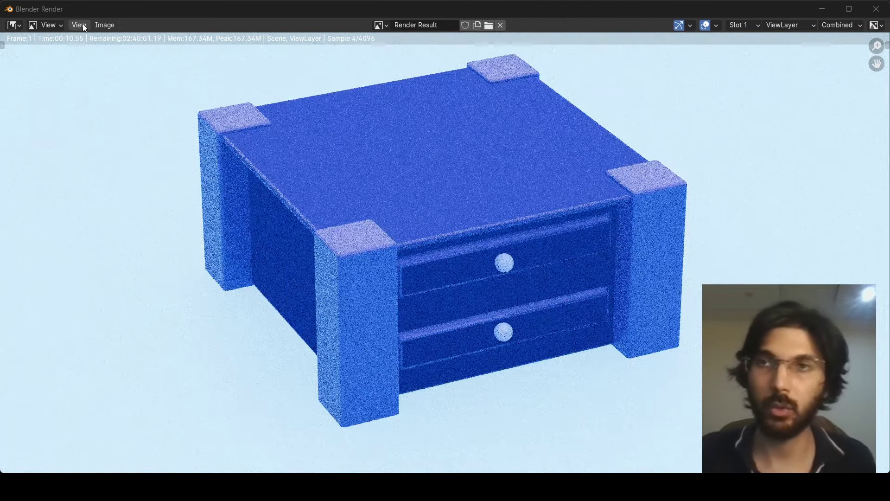
click(98, 25)
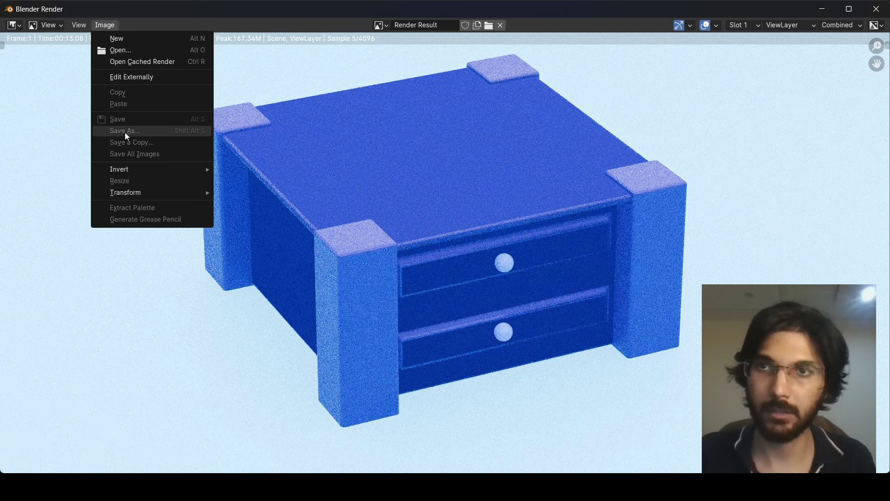